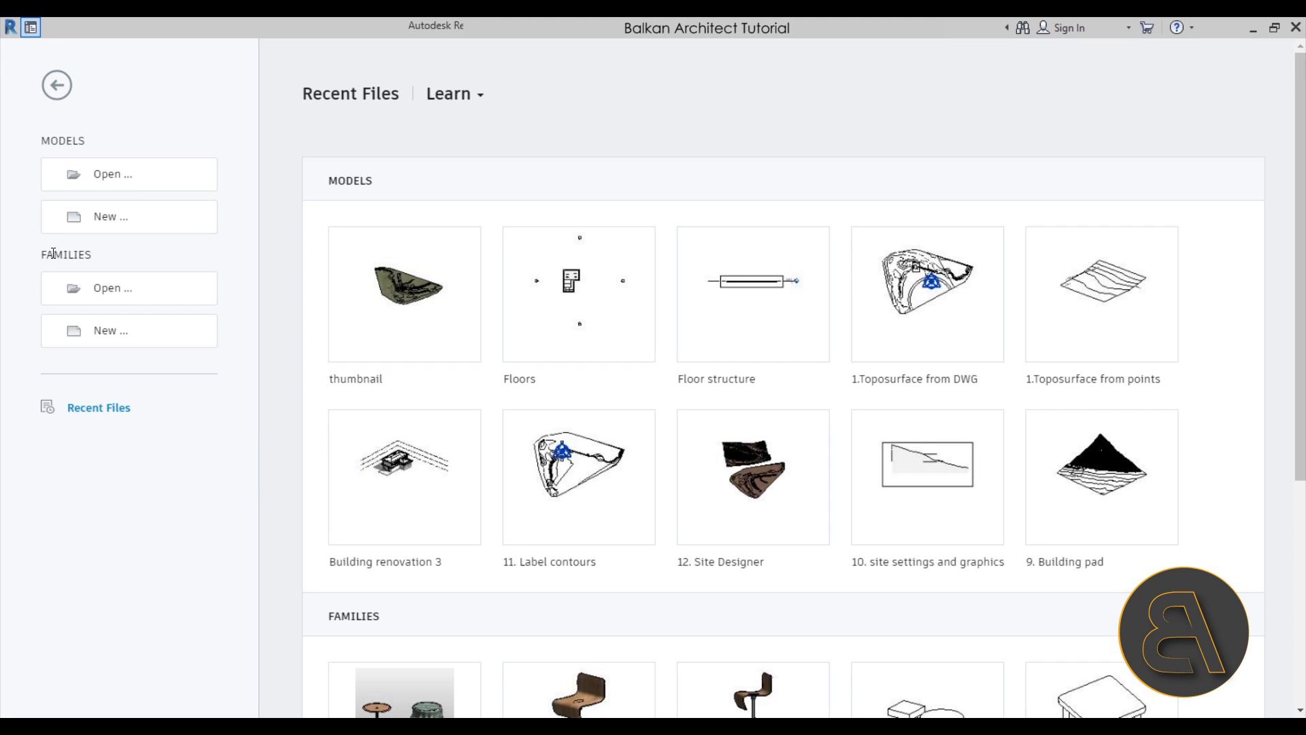
Step: Create a new family from the Metric Generic Model line based template
drag(48, 254, 92, 255)
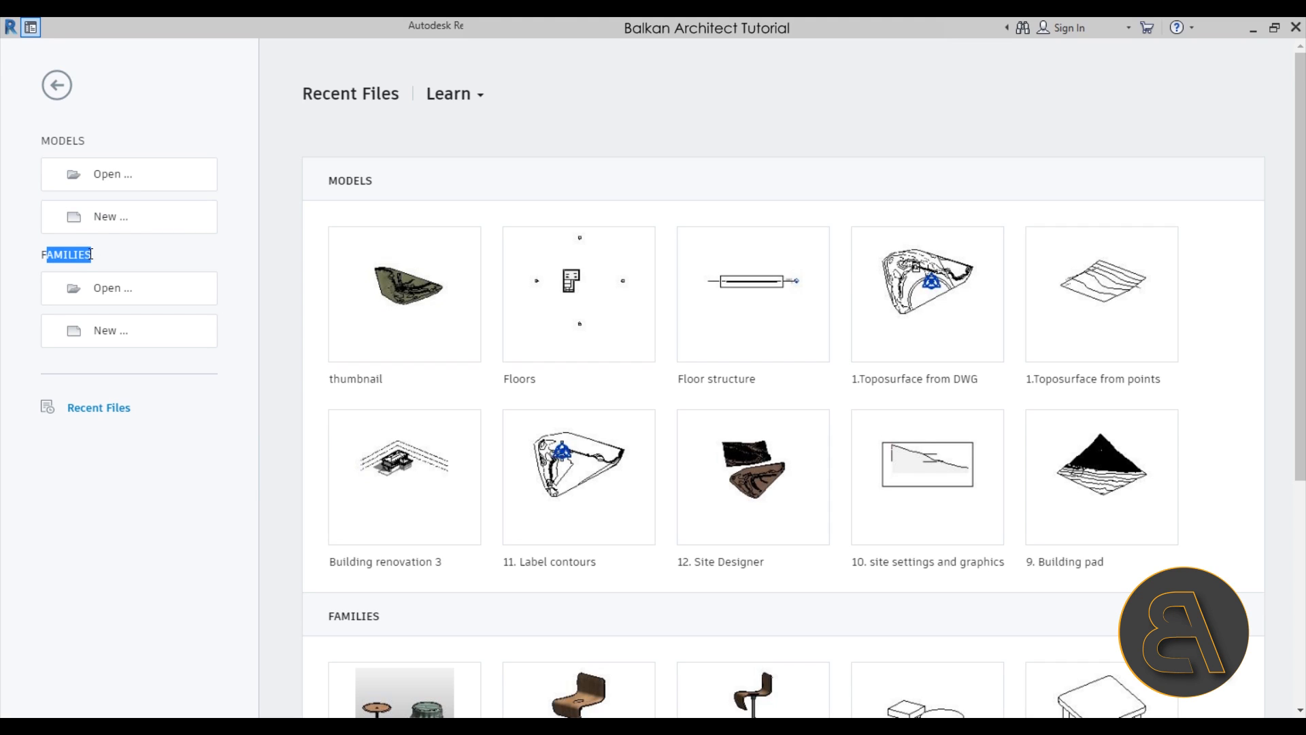
click(108, 336)
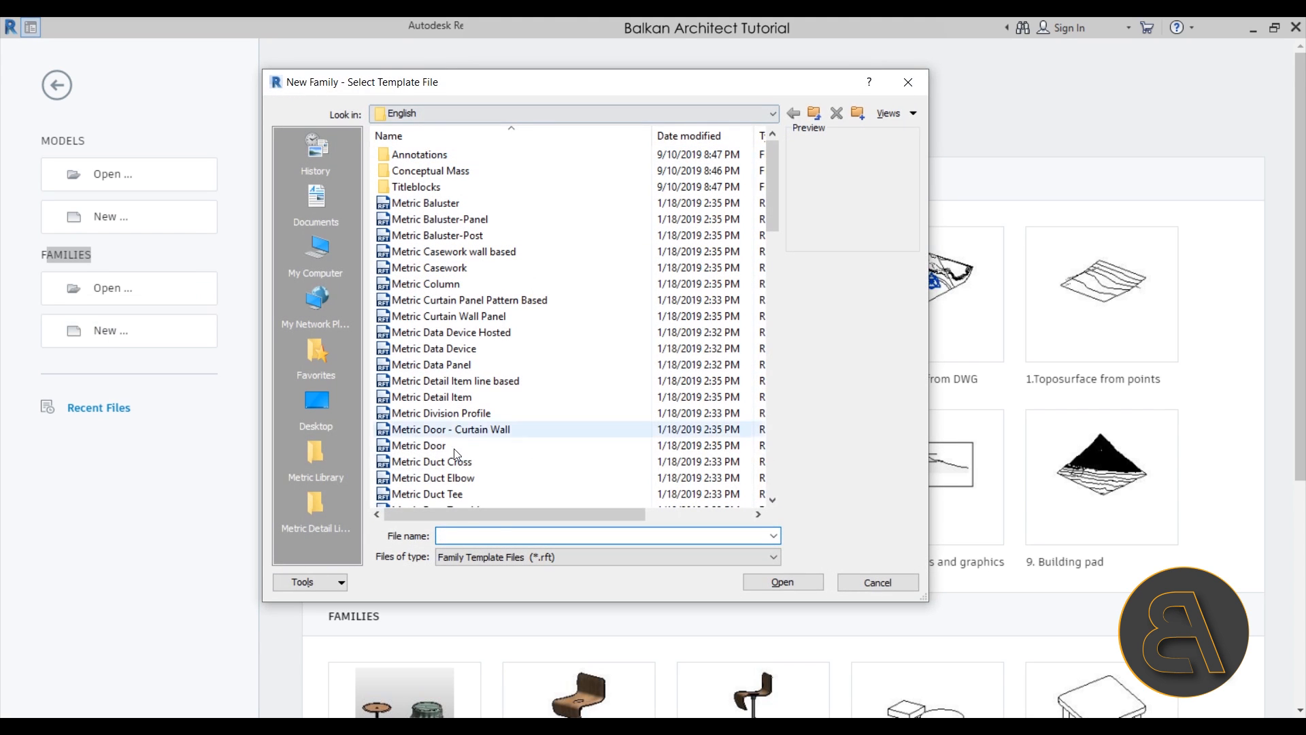
drag(777, 189, 781, 295)
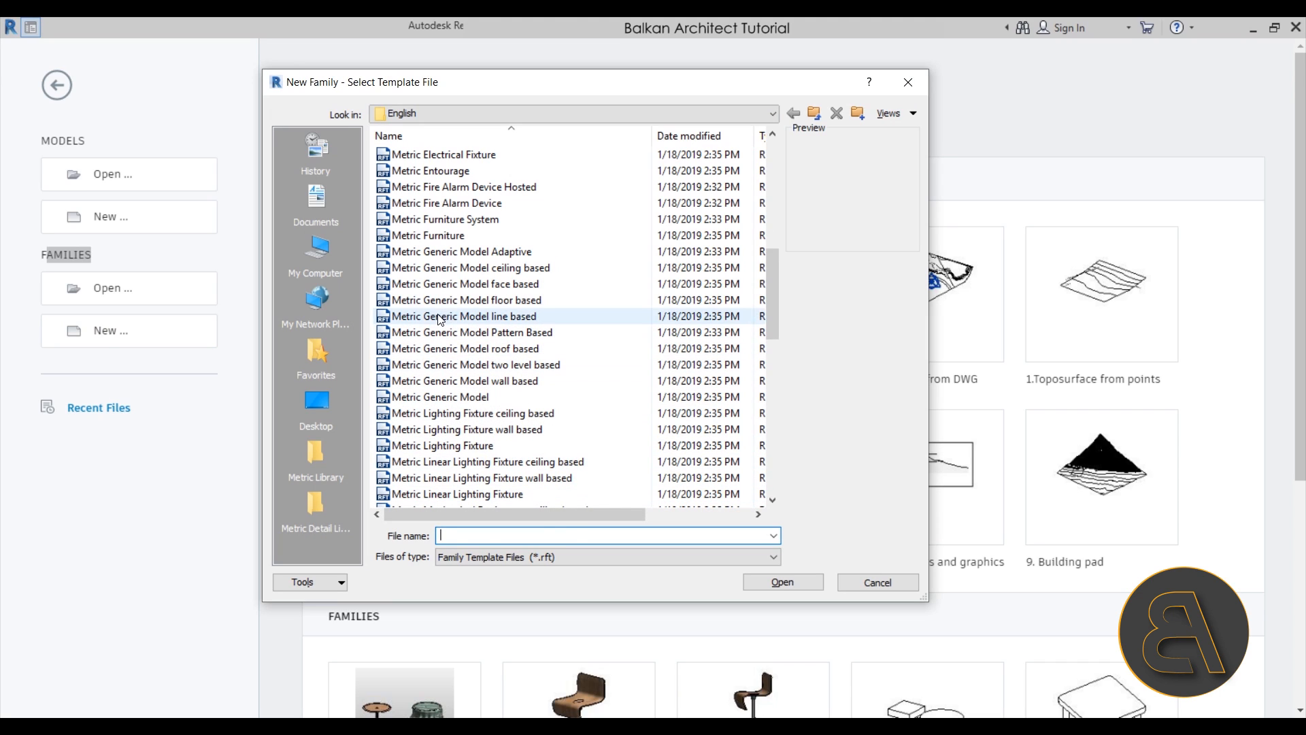
click(396, 321)
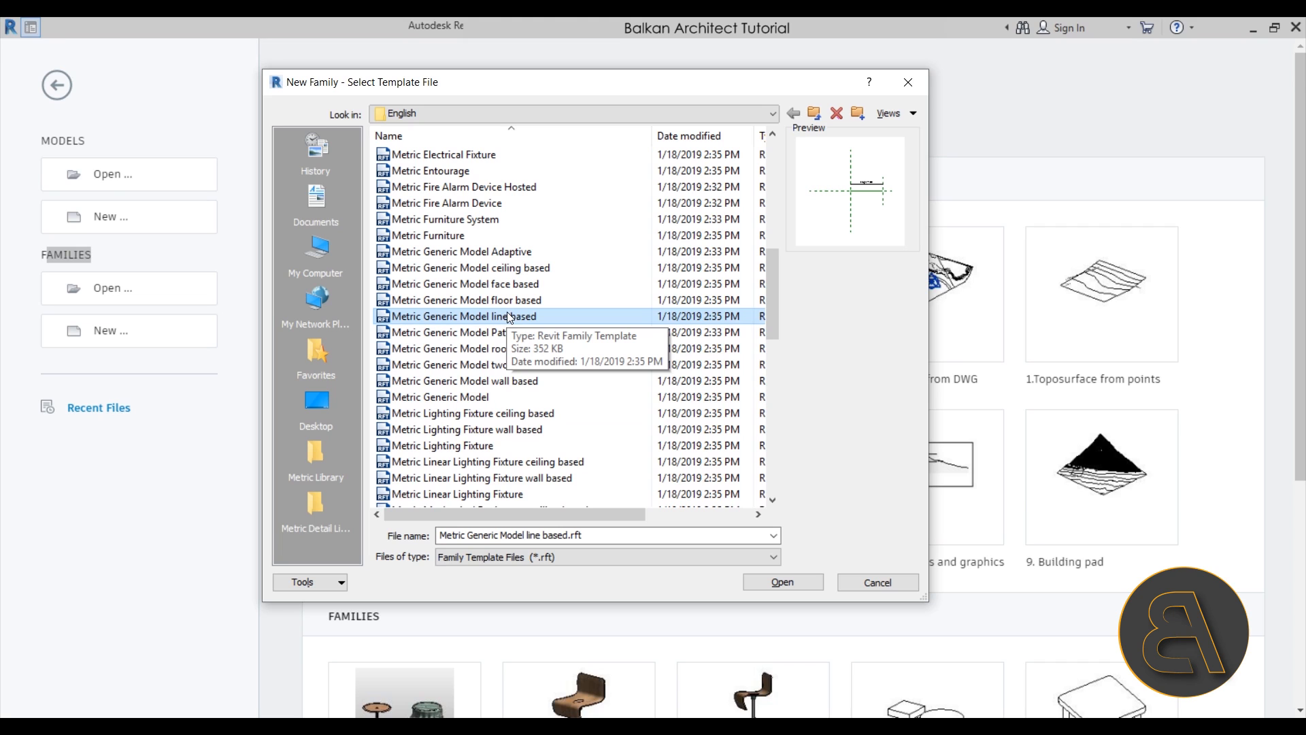
double_click(504, 317)
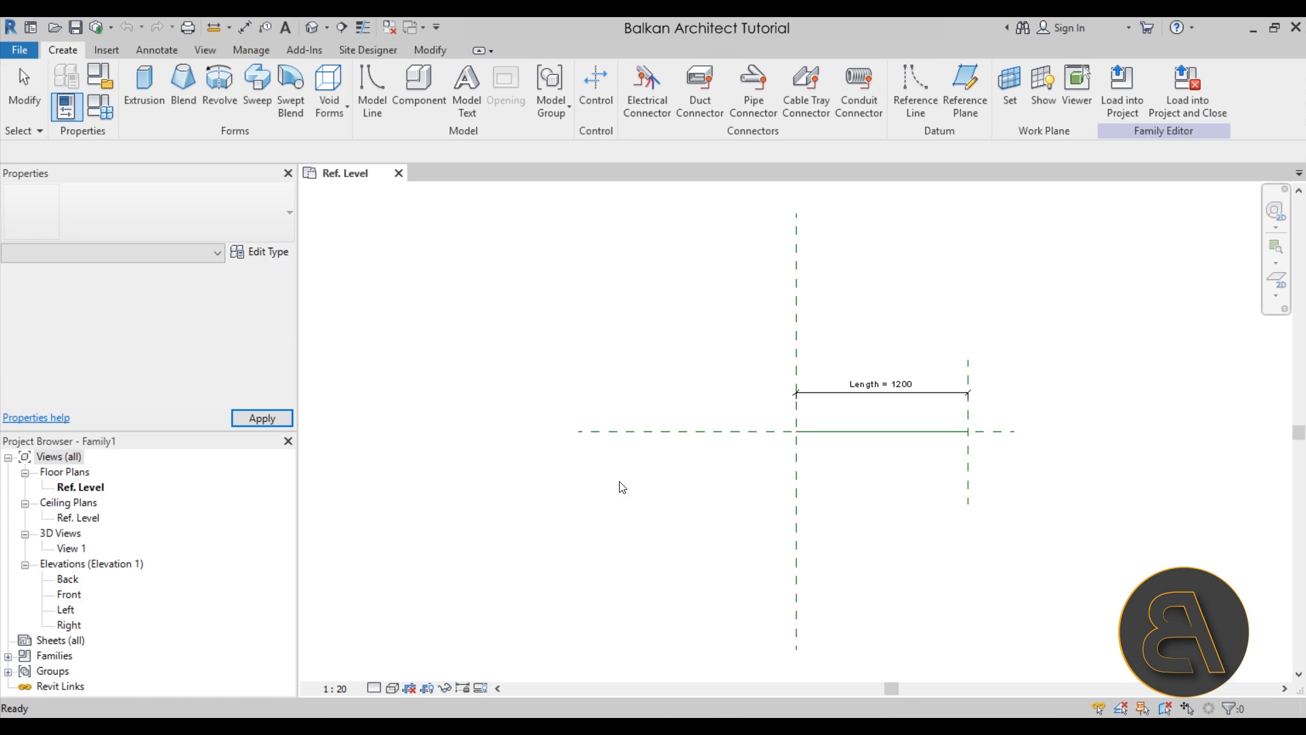
middle_drag(807, 481, 582, 465)
scroll(605, 415, up, 2)
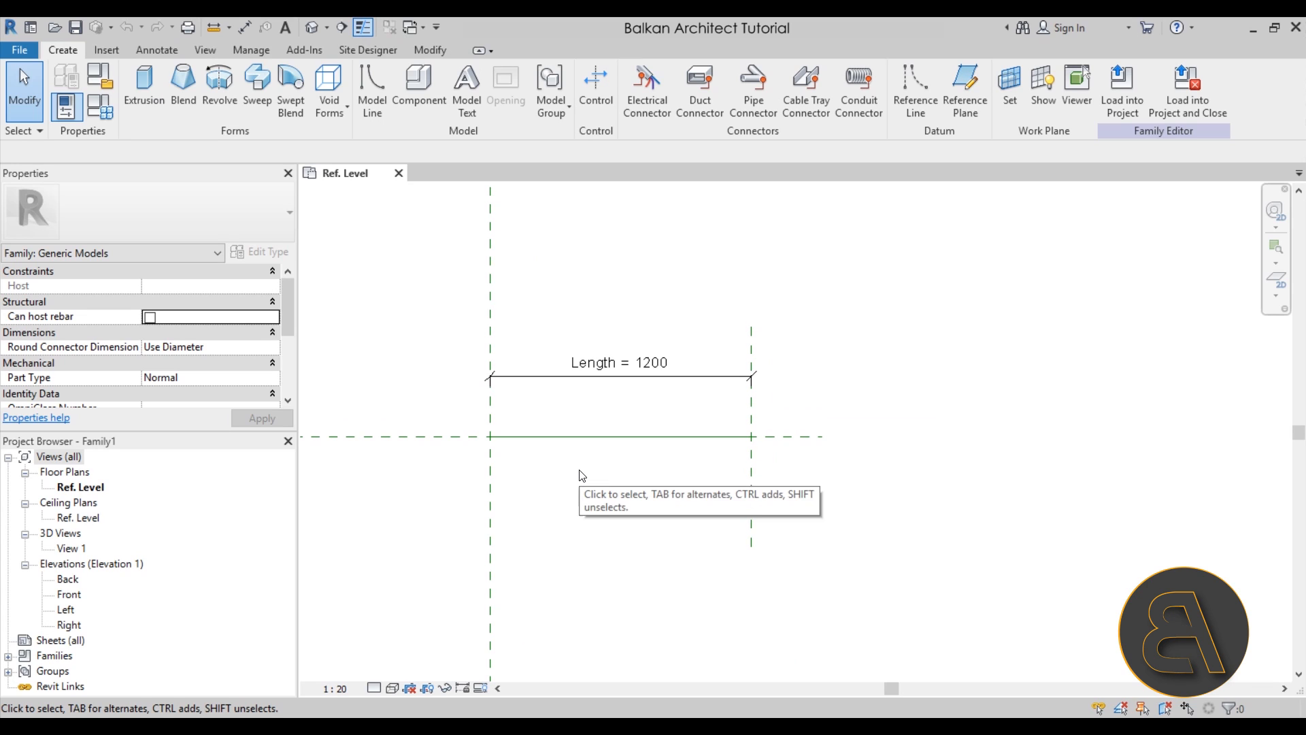
Step: Create another new family from the Metric Lighting Fixture template
click(27, 56)
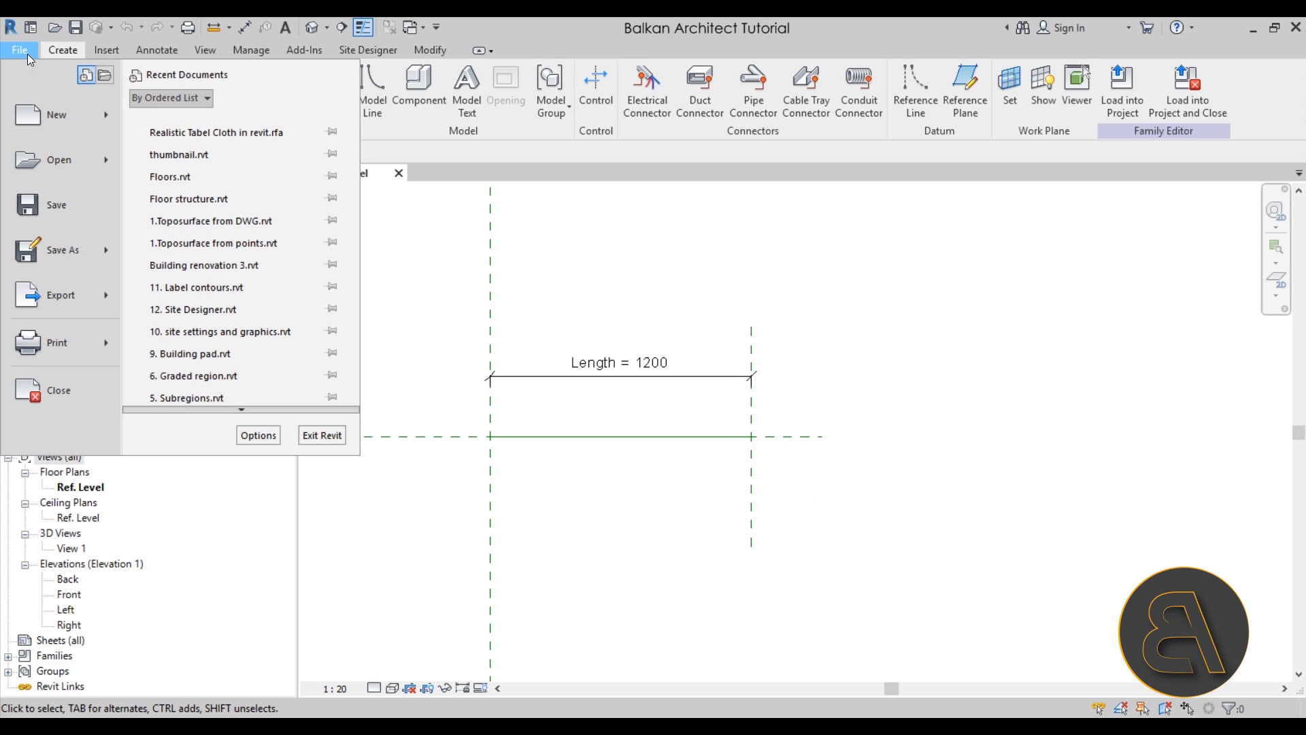
mouse_move(81, 116)
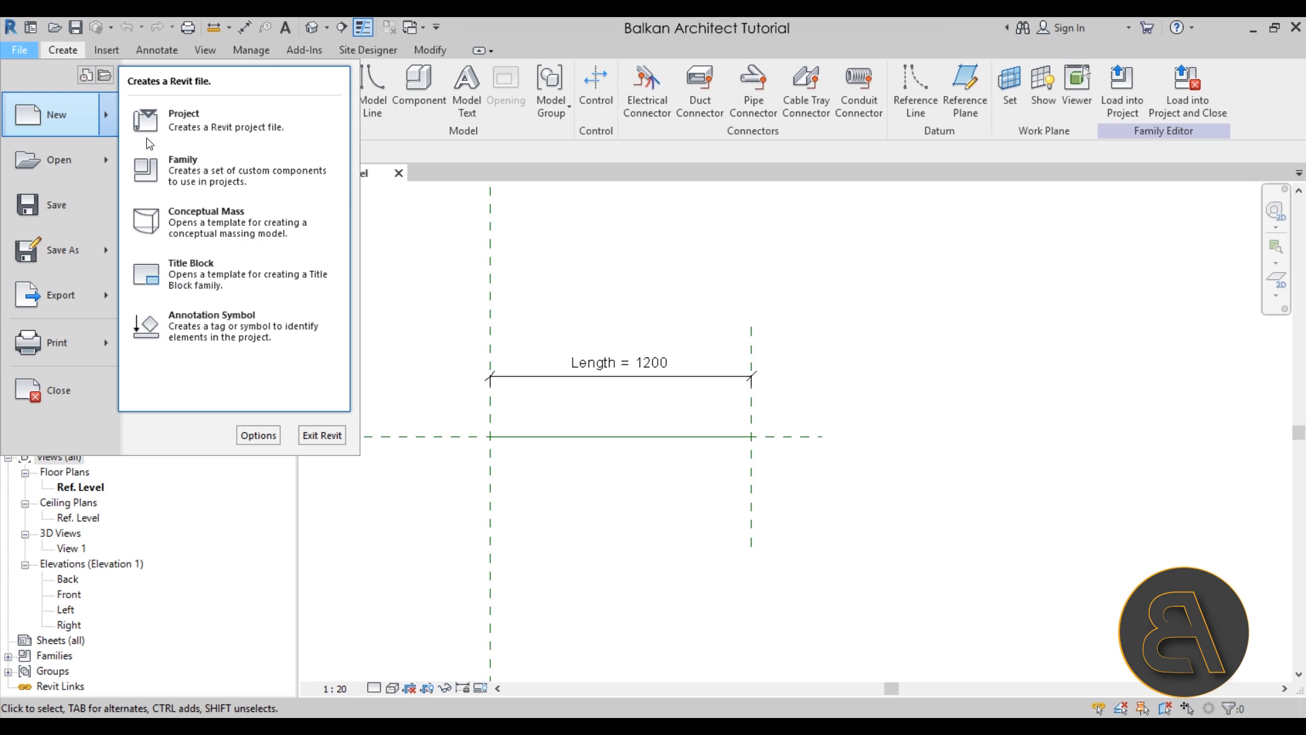
click(194, 174)
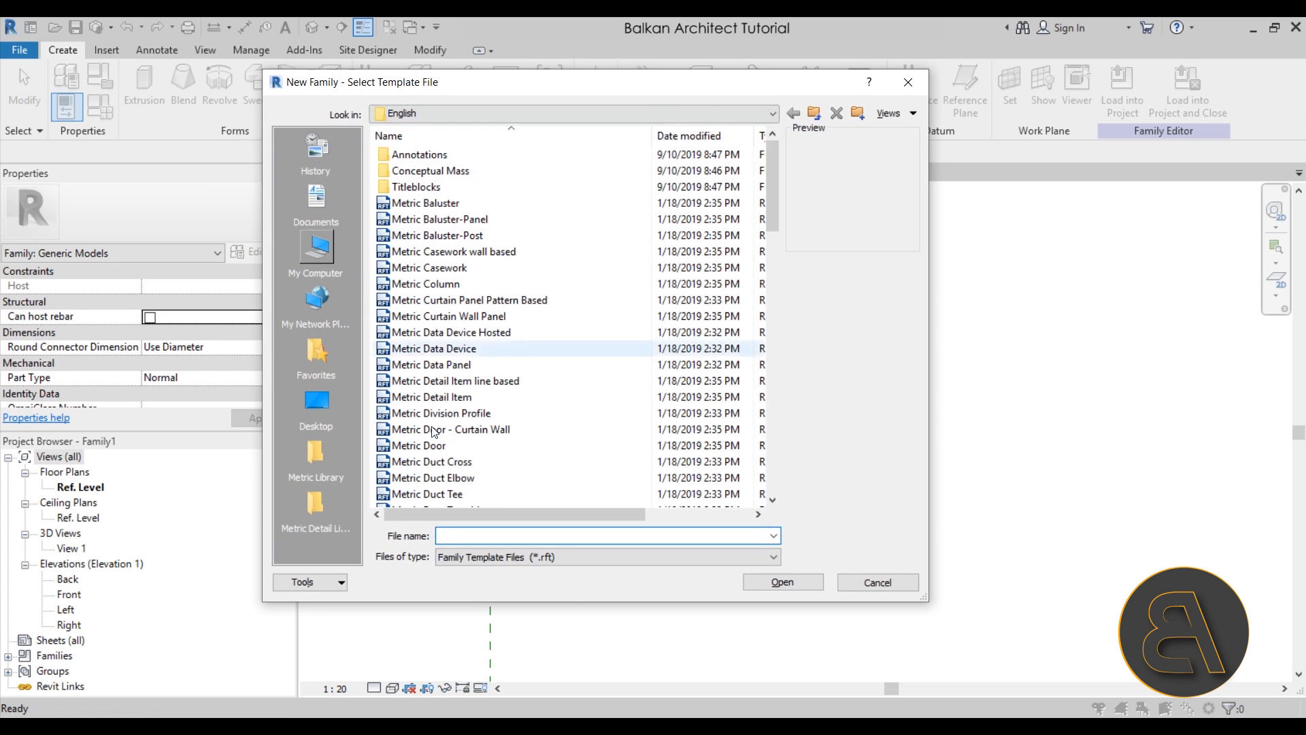
scroll(551, 285, down, 3)
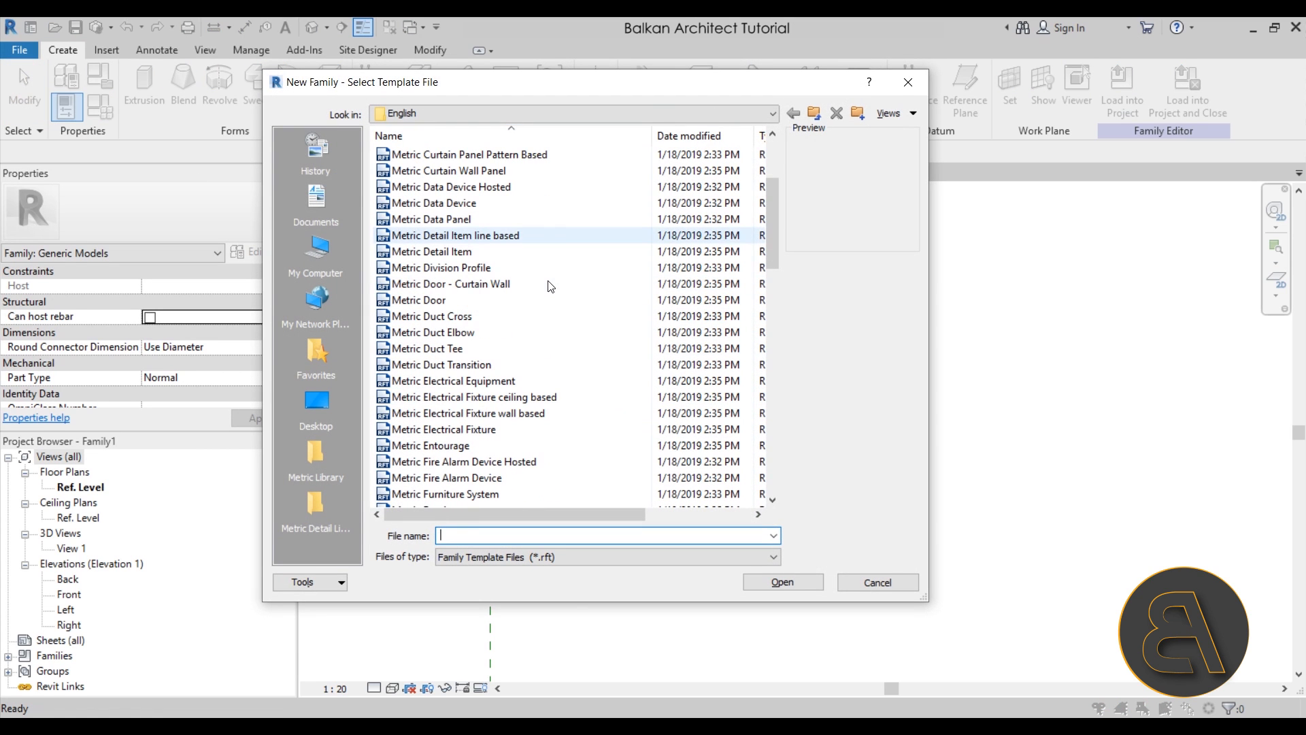
scroll(542, 286, down, 3)
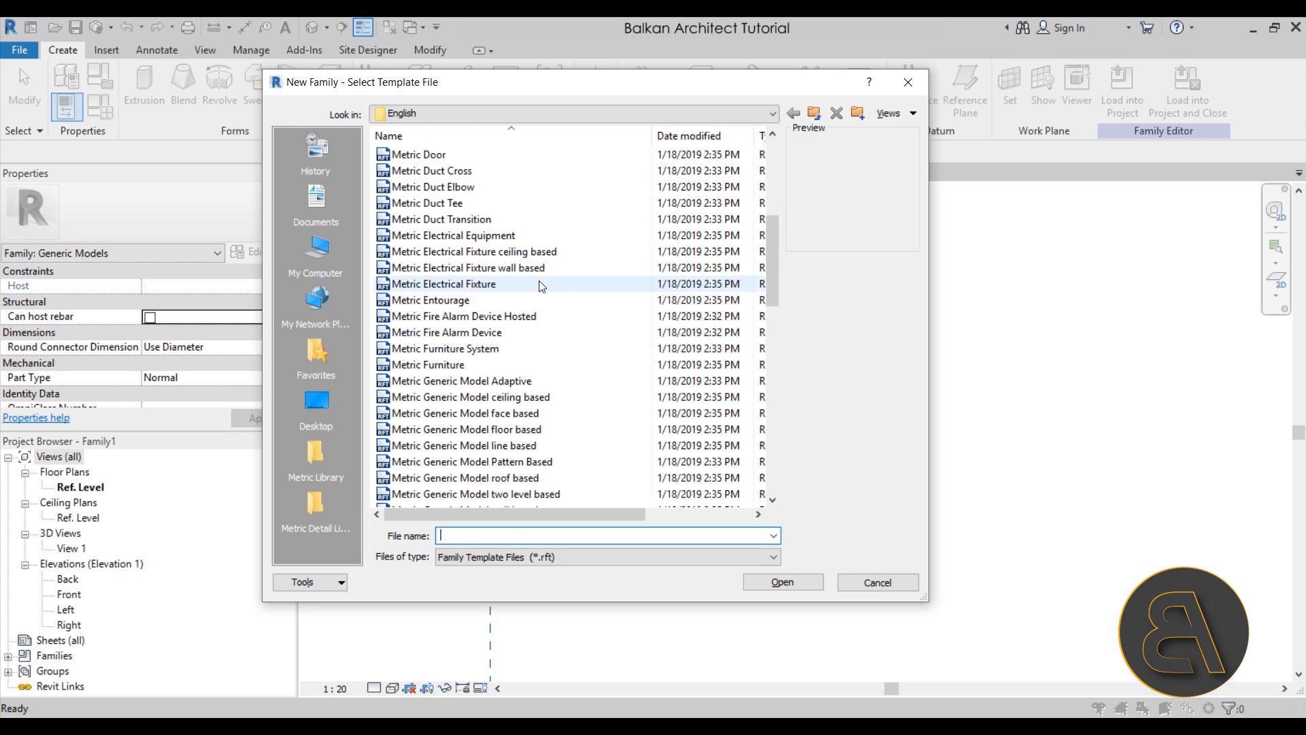
scroll(542, 287, down, 4)
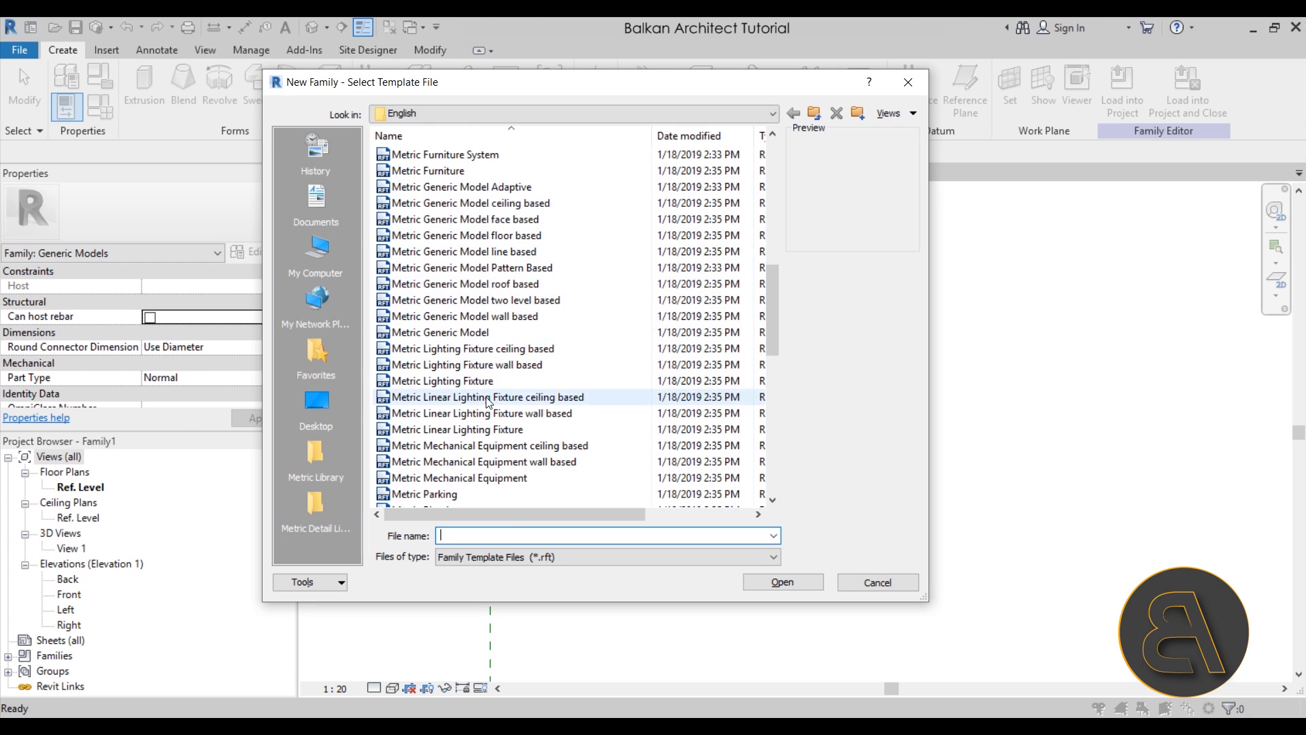
click(427, 385)
click(782, 583)
Step: Set the light source's light distribution to Photometric Web in its Light Source Definition
middle_drag(791, 456, 636, 429)
scroll(626, 421, up, 4)
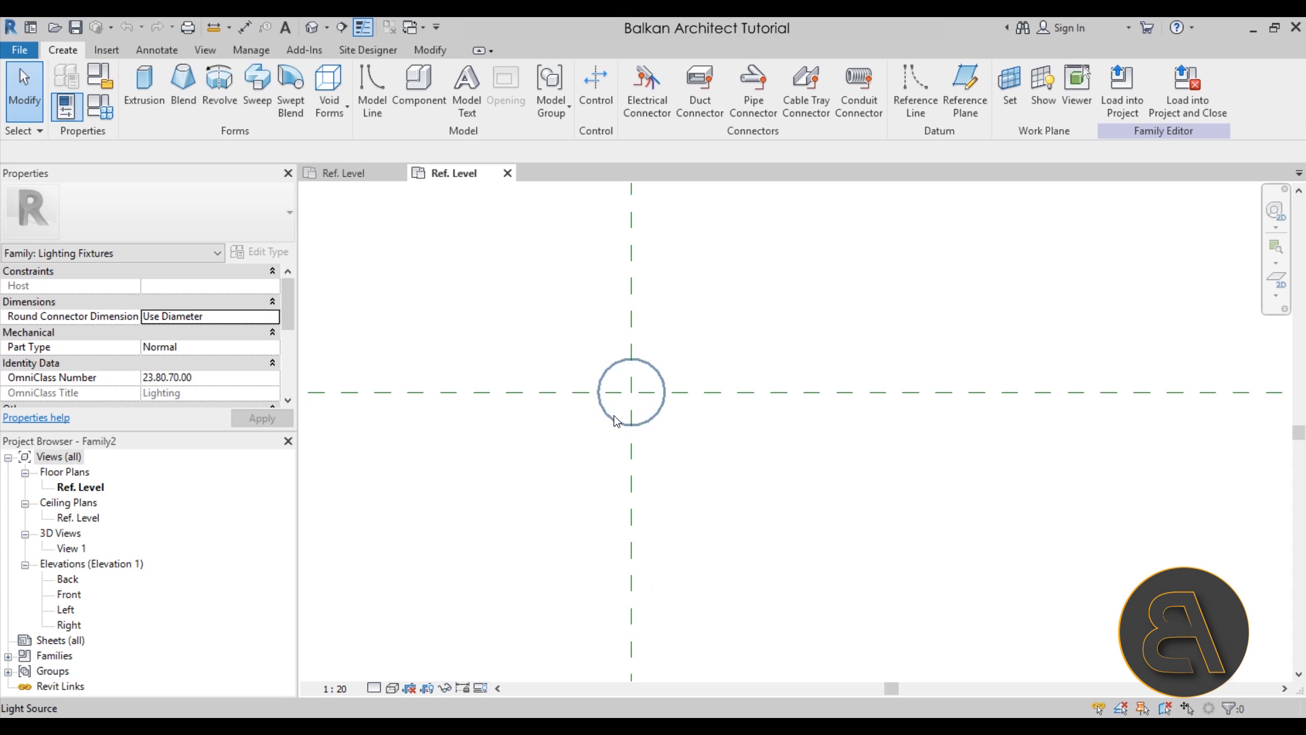
click(602, 412)
click(579, 438)
click(604, 416)
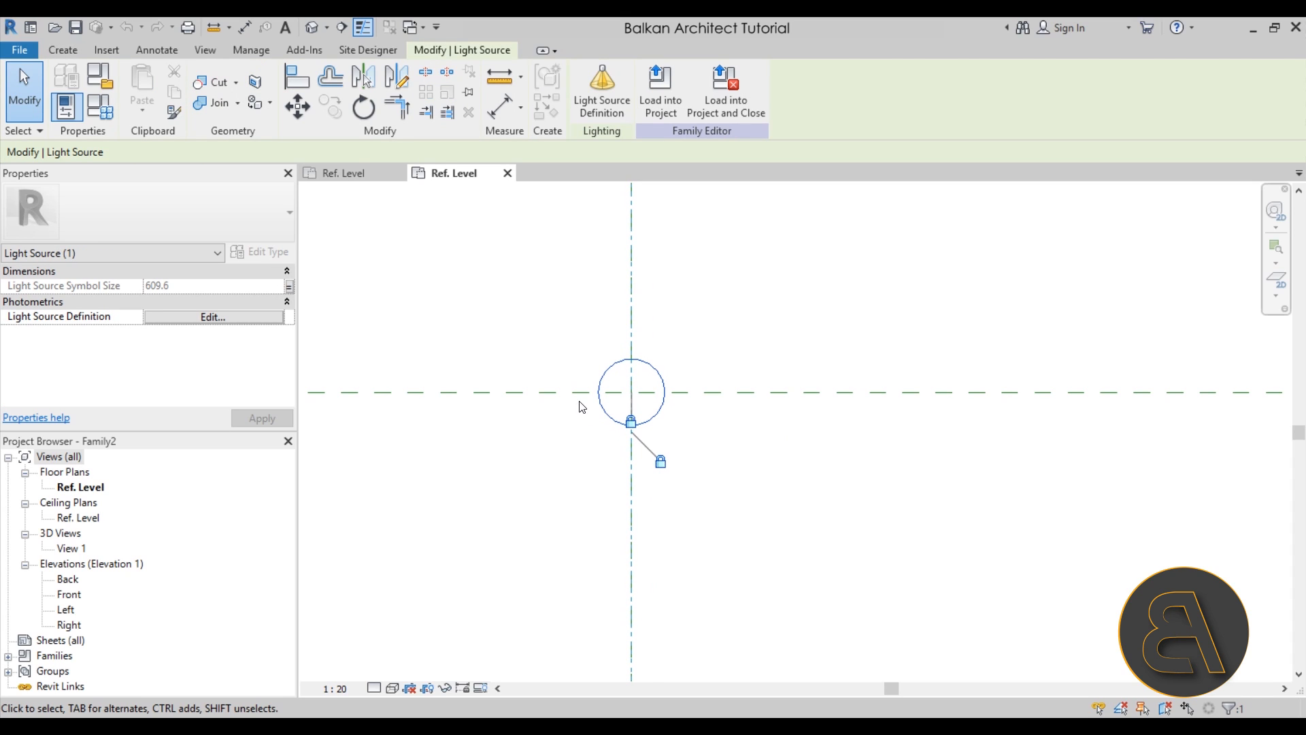
click(604, 102)
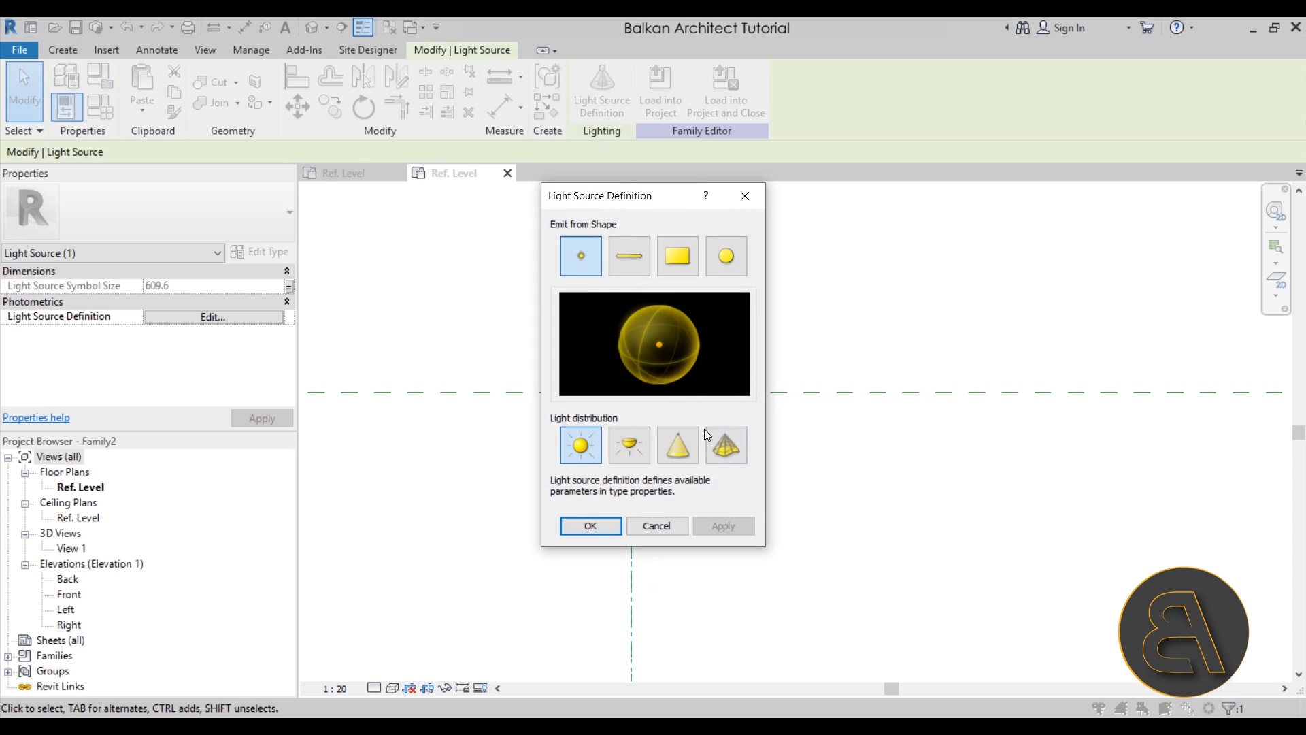
click(722, 446)
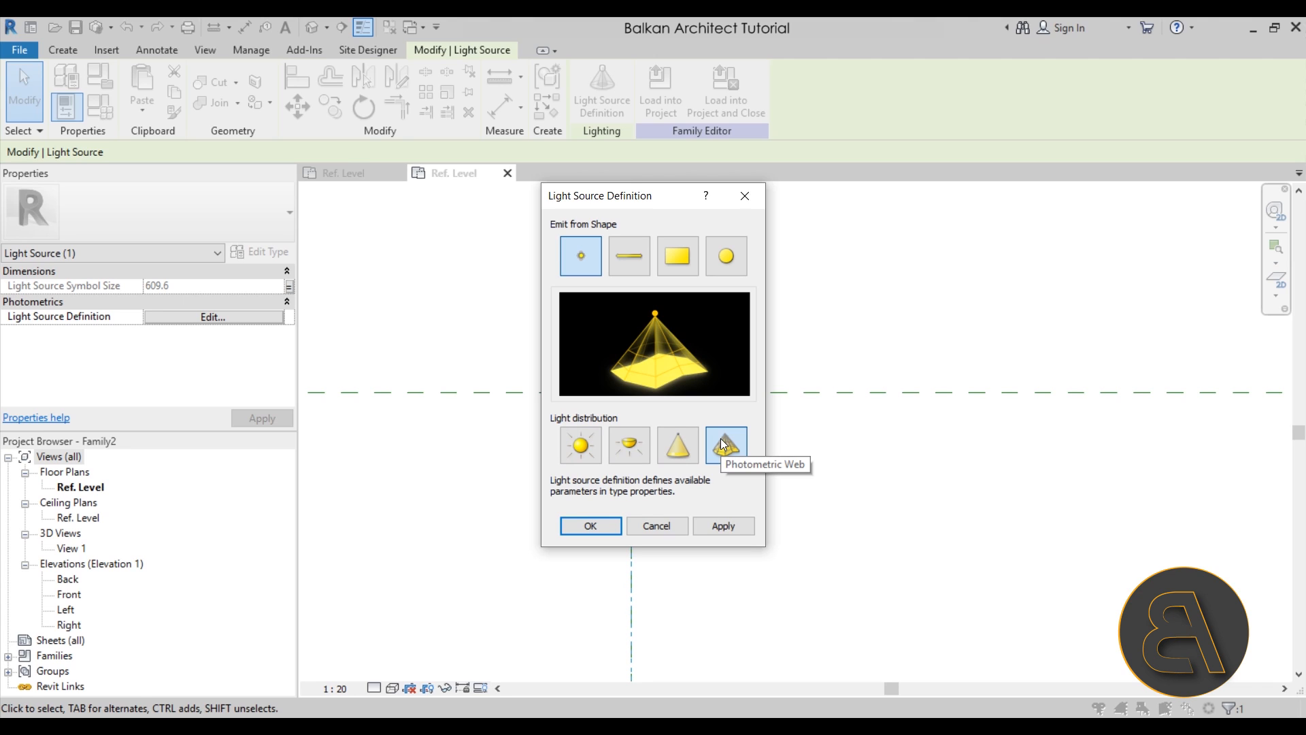
click(723, 525)
click(591, 524)
Step: Set the light source's Tilt Angle to 90° in the family types
scroll(612, 419, down, 4)
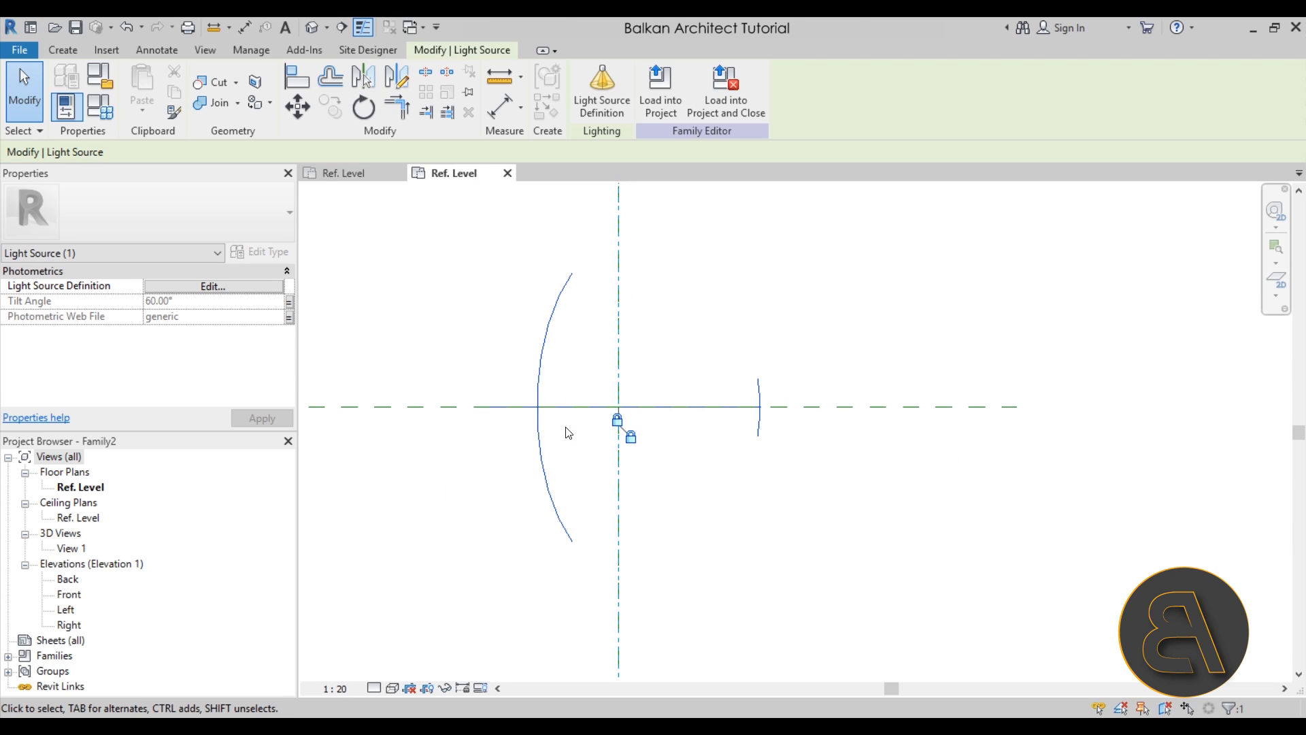
middle_drag(592, 476, 608, 489)
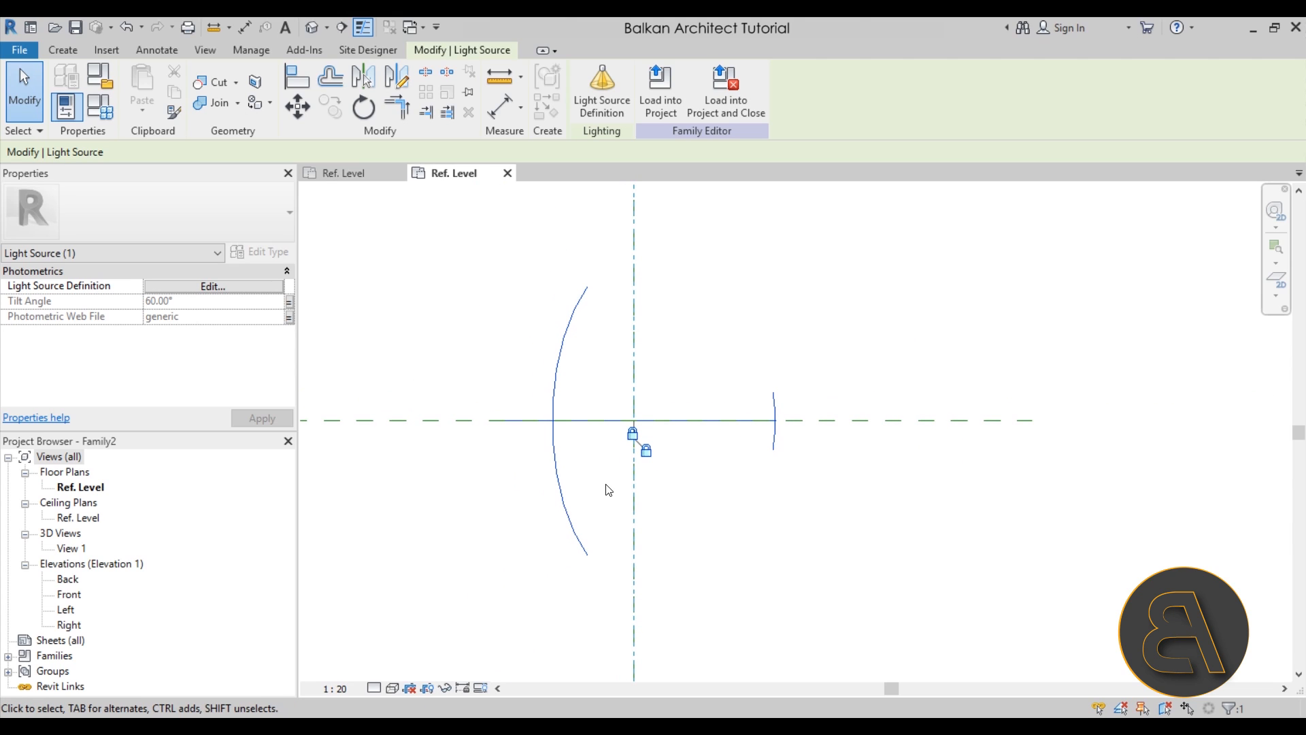
click(102, 109)
scroll(344, 451, down, 3)
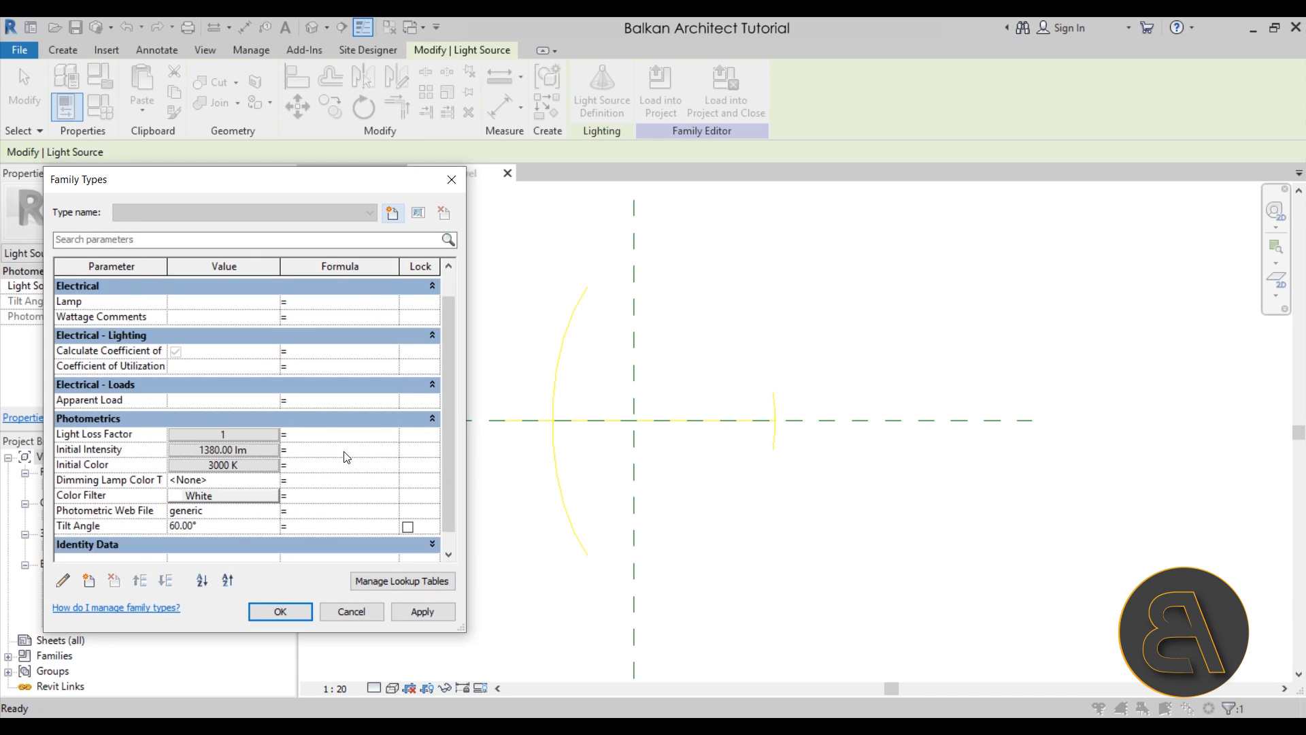
click(219, 507)
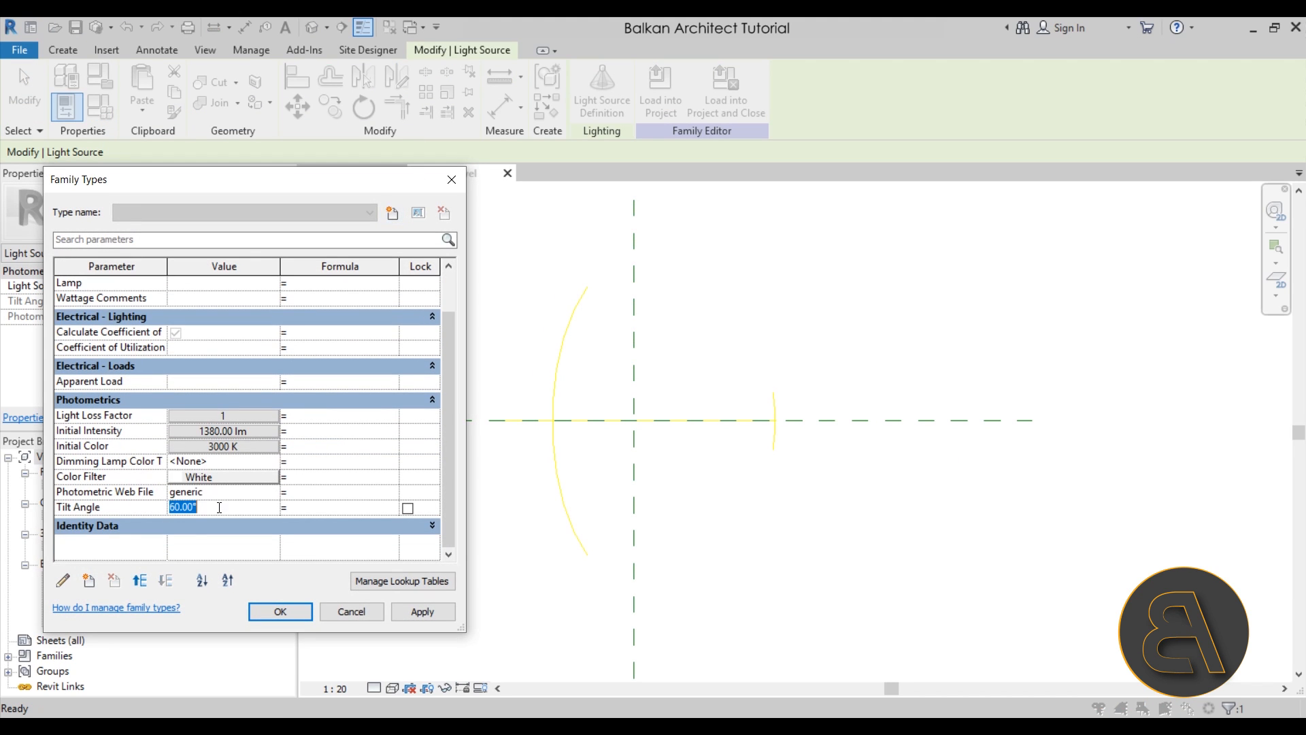
text(90)
key(Tab)
Step: Assign 1x42T12.ies as the Photometric Web File and apply the family type changes
click(232, 491)
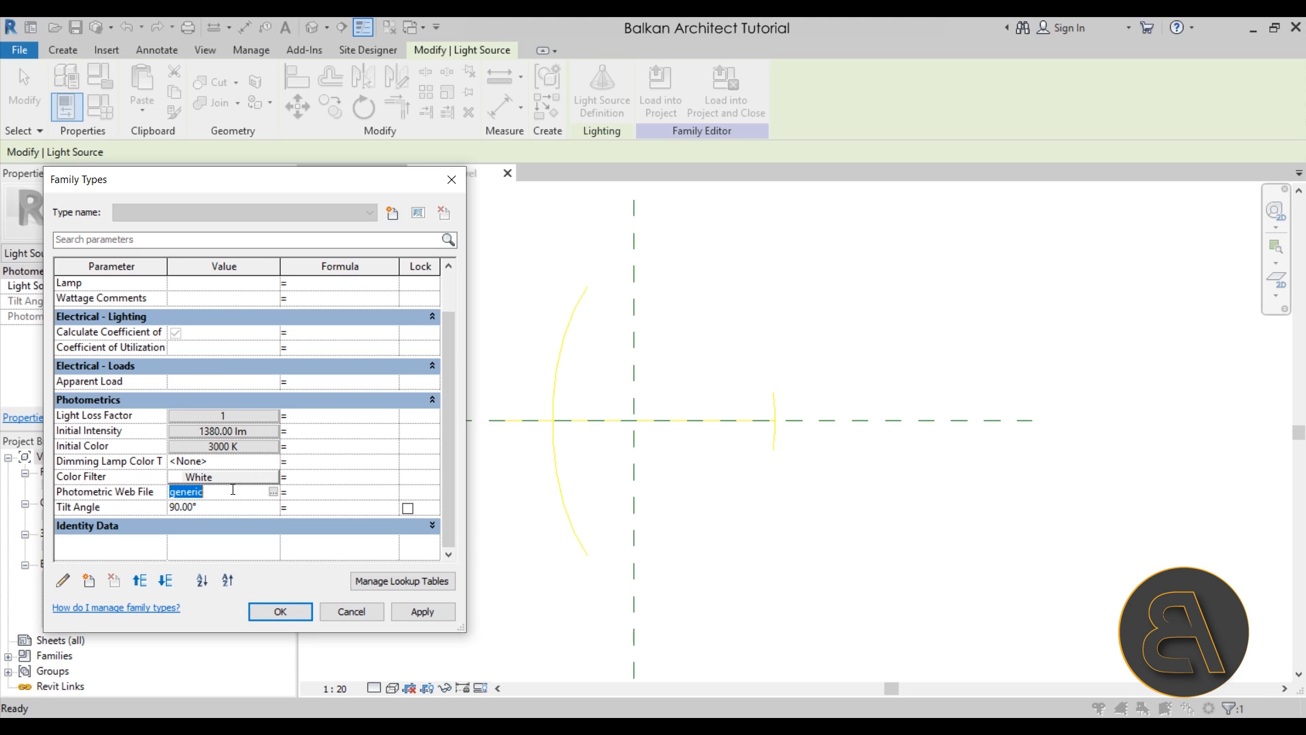
click(273, 492)
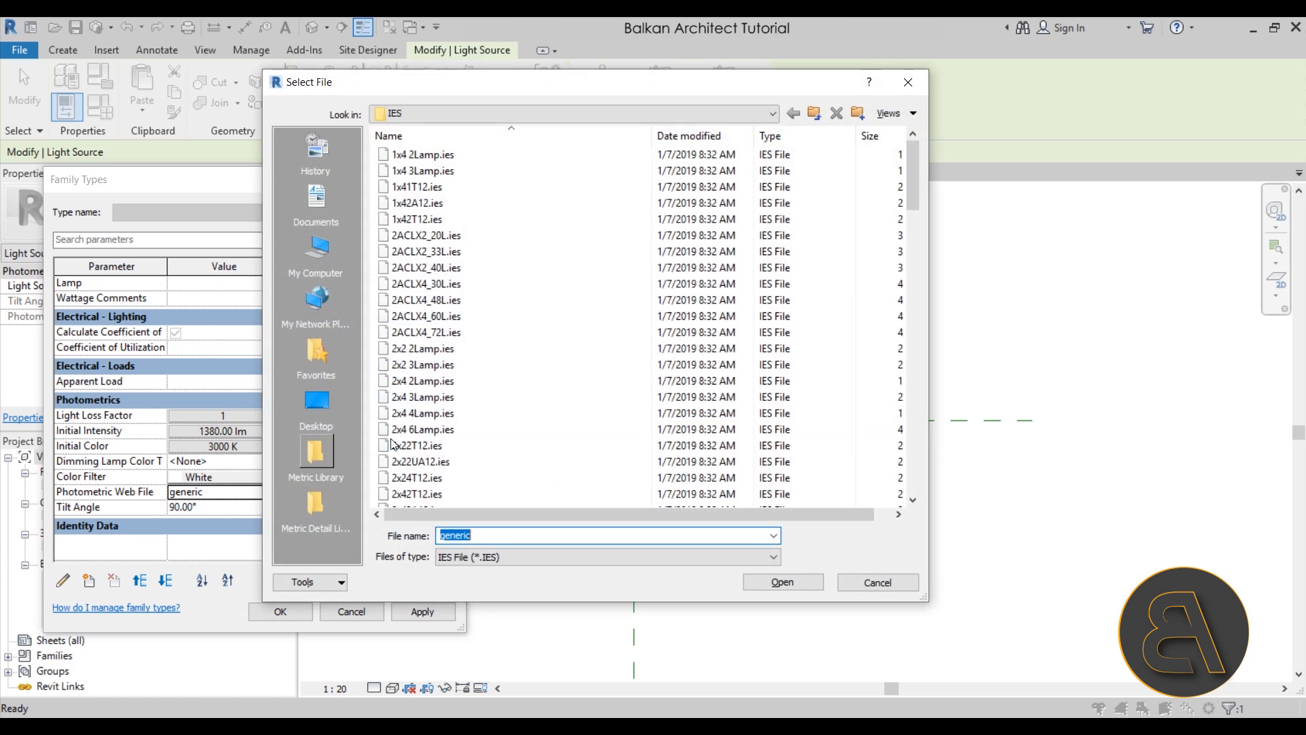
scroll(542, 250, down, 14)
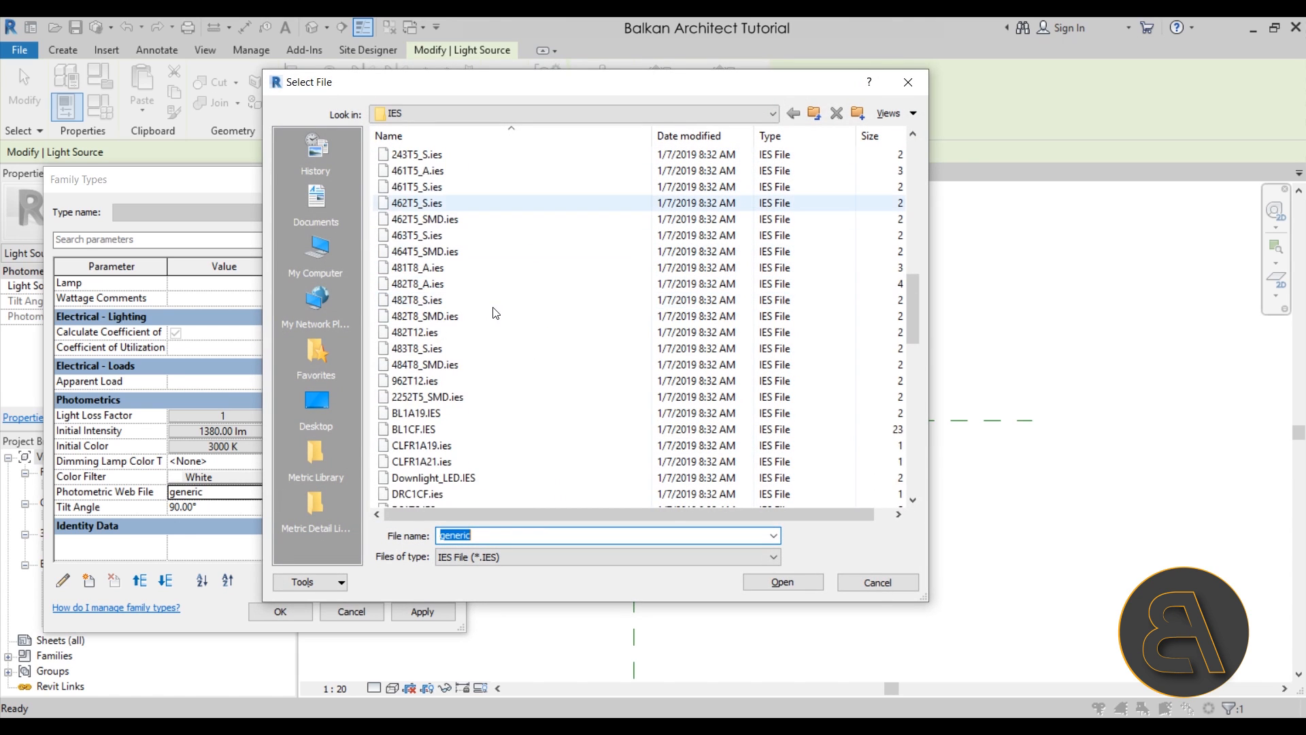
scroll(455, 370, up, 13)
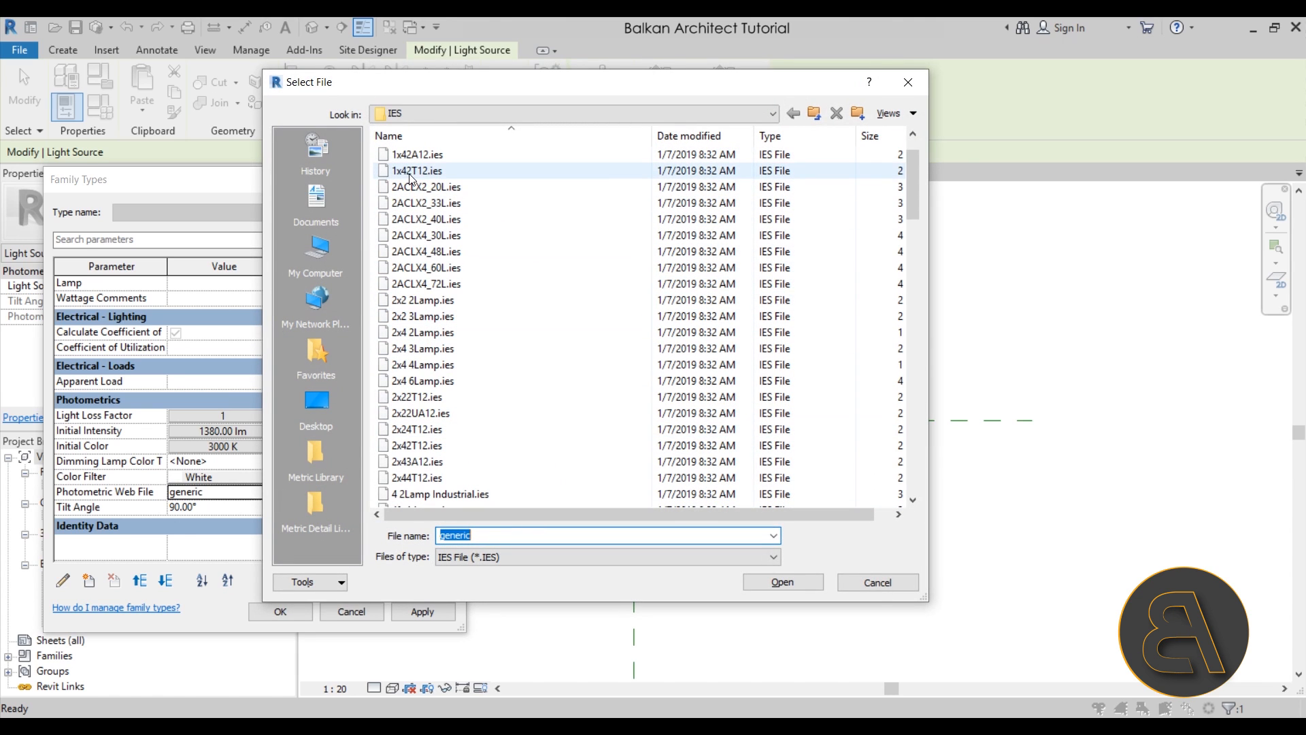
click(411, 171)
click(783, 582)
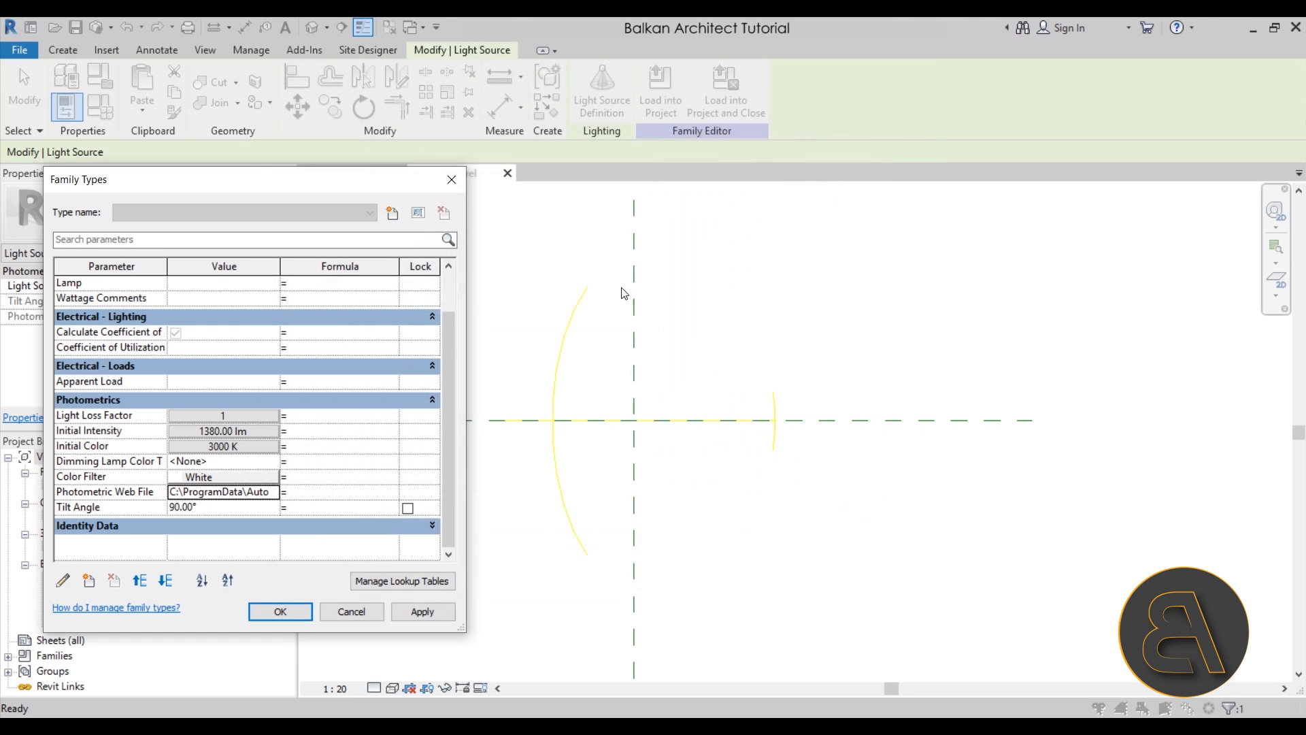
click(422, 611)
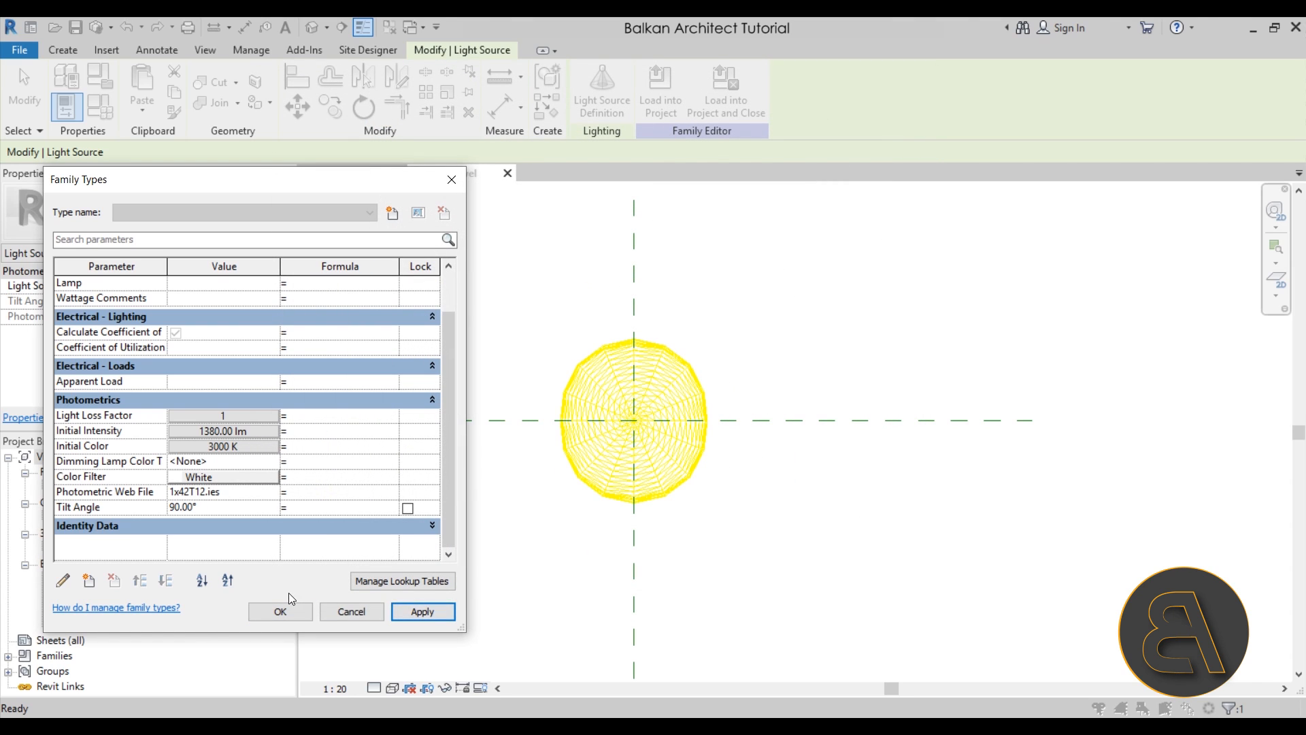
click(280, 610)
Step: In the Front elevation, lower the Light Source Elevation reference plane to 5 mm above Ref. Level
scroll(530, 266, down, 2)
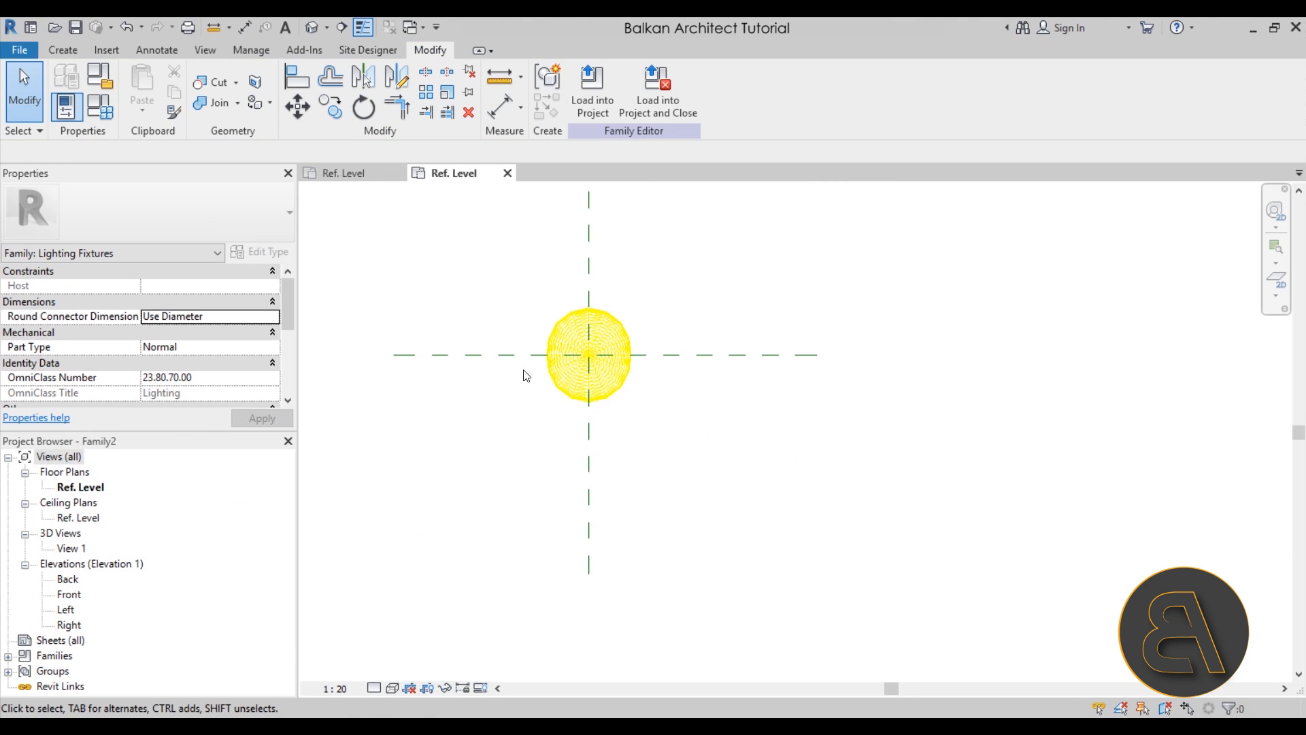
middle_drag(523, 368, 526, 354)
double_click(68, 610)
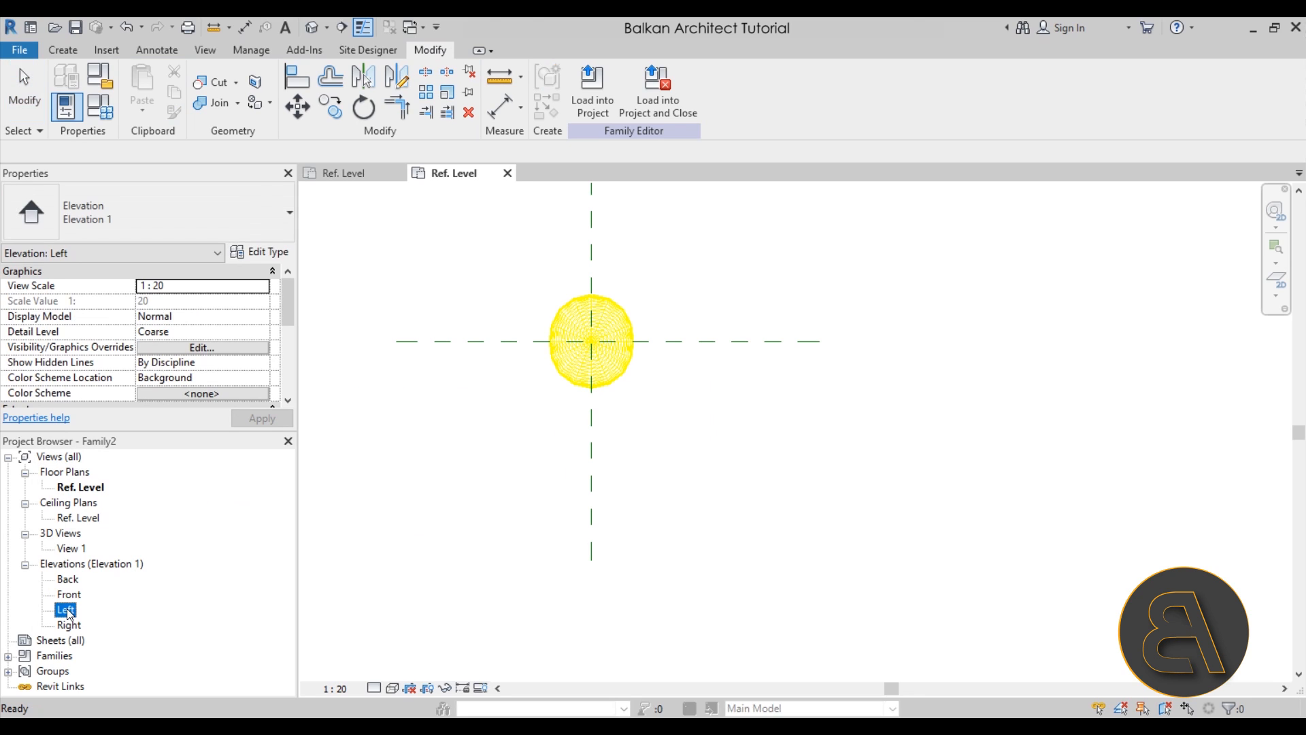
double_click(70, 594)
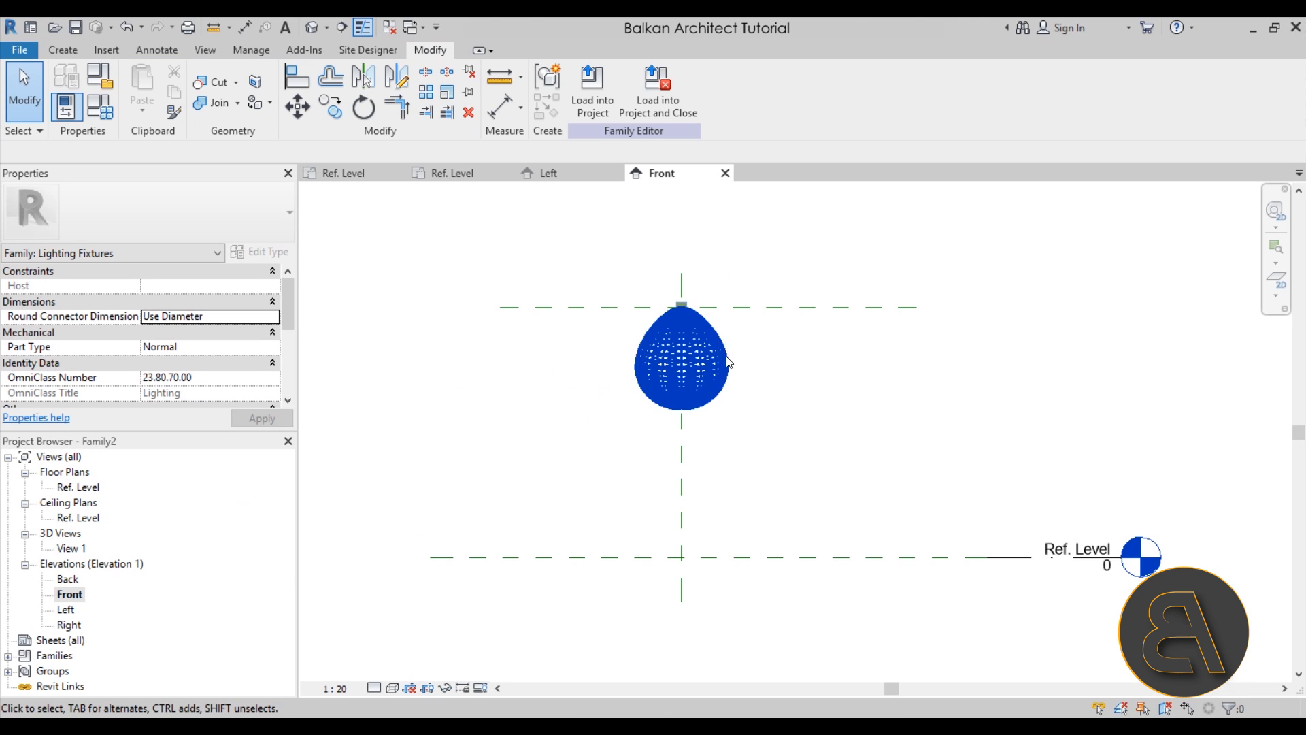
click(805, 311)
drag(804, 317, 807, 512)
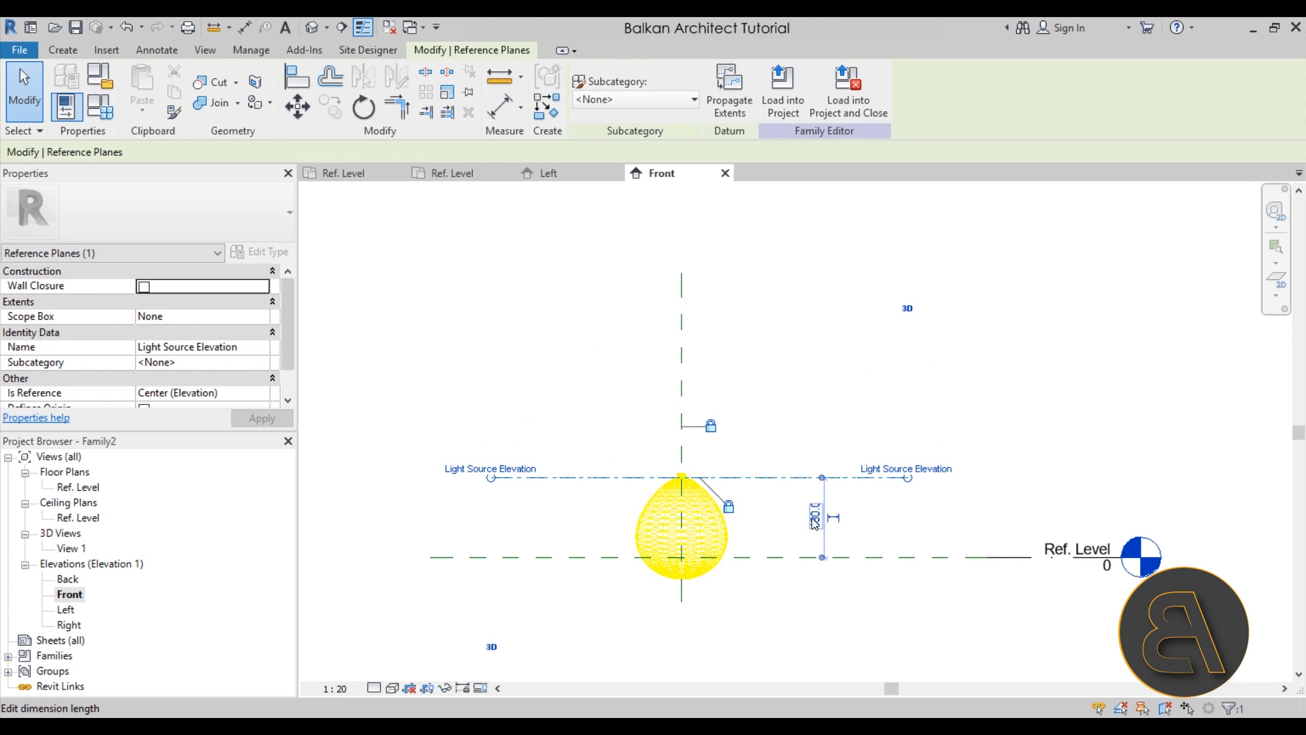
click(814, 517)
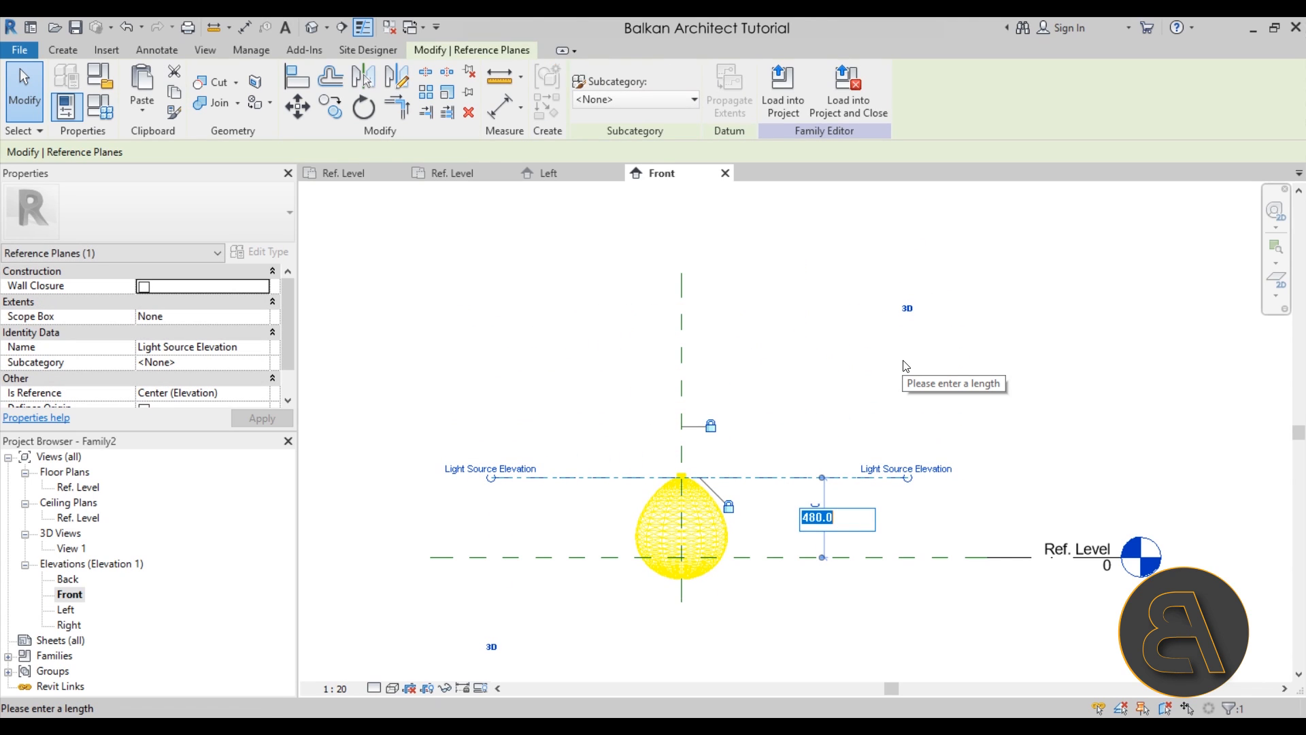
text(5)
key(Return)
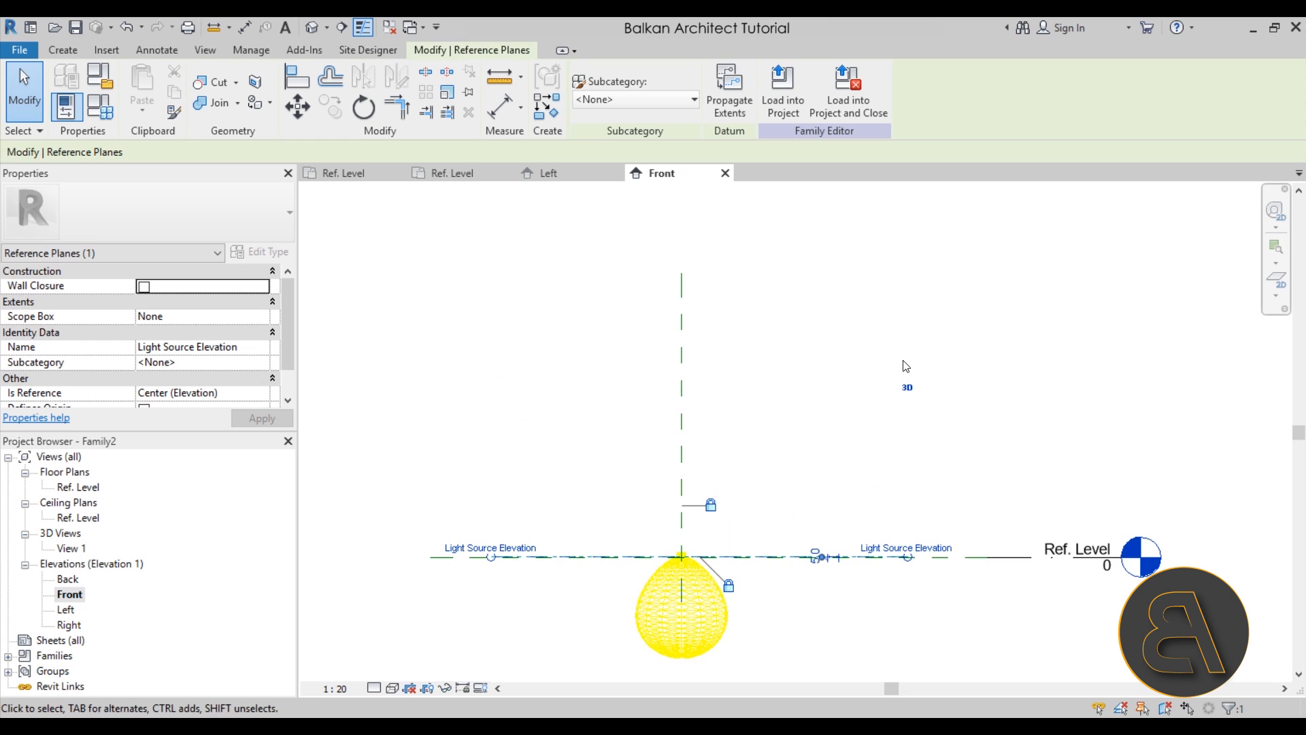
Step: Set the light source's Tilt Angle to -90° in the family types and apply it
scroll(684, 570, up, 4)
middle_drag(759, 568, 704, 379)
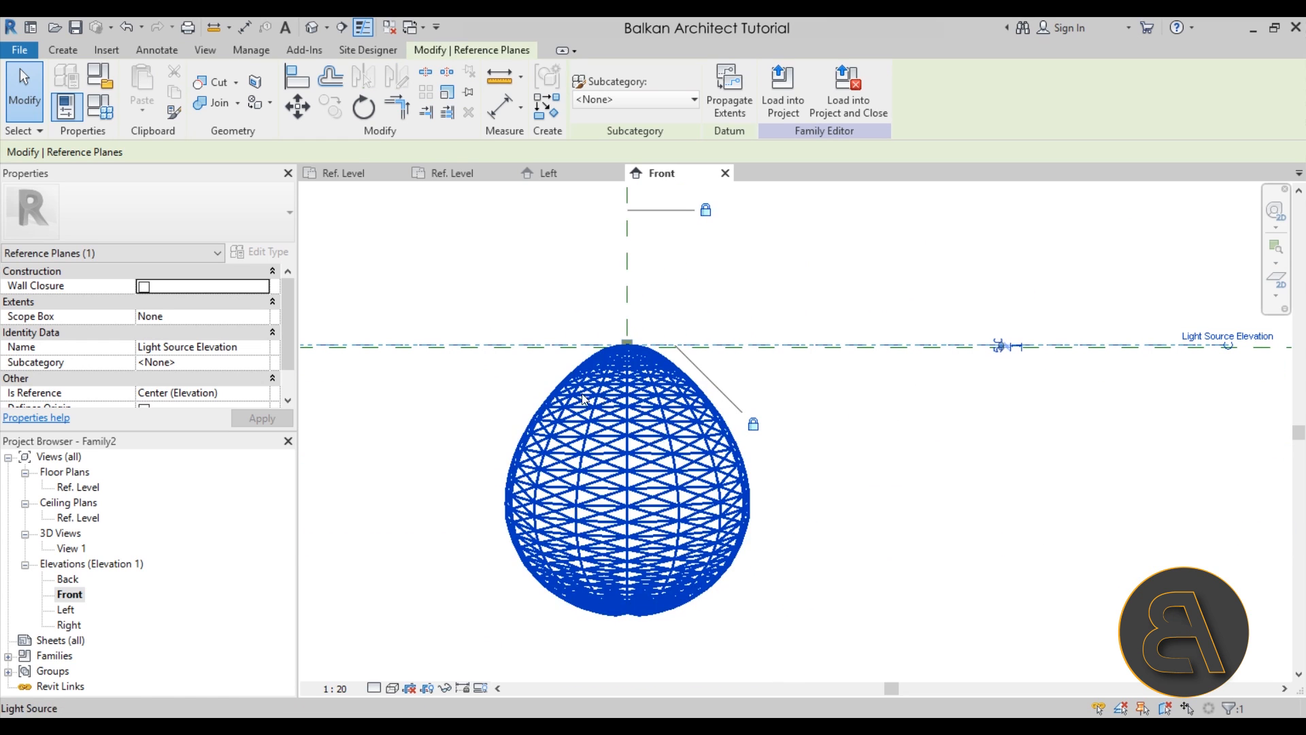
click(107, 117)
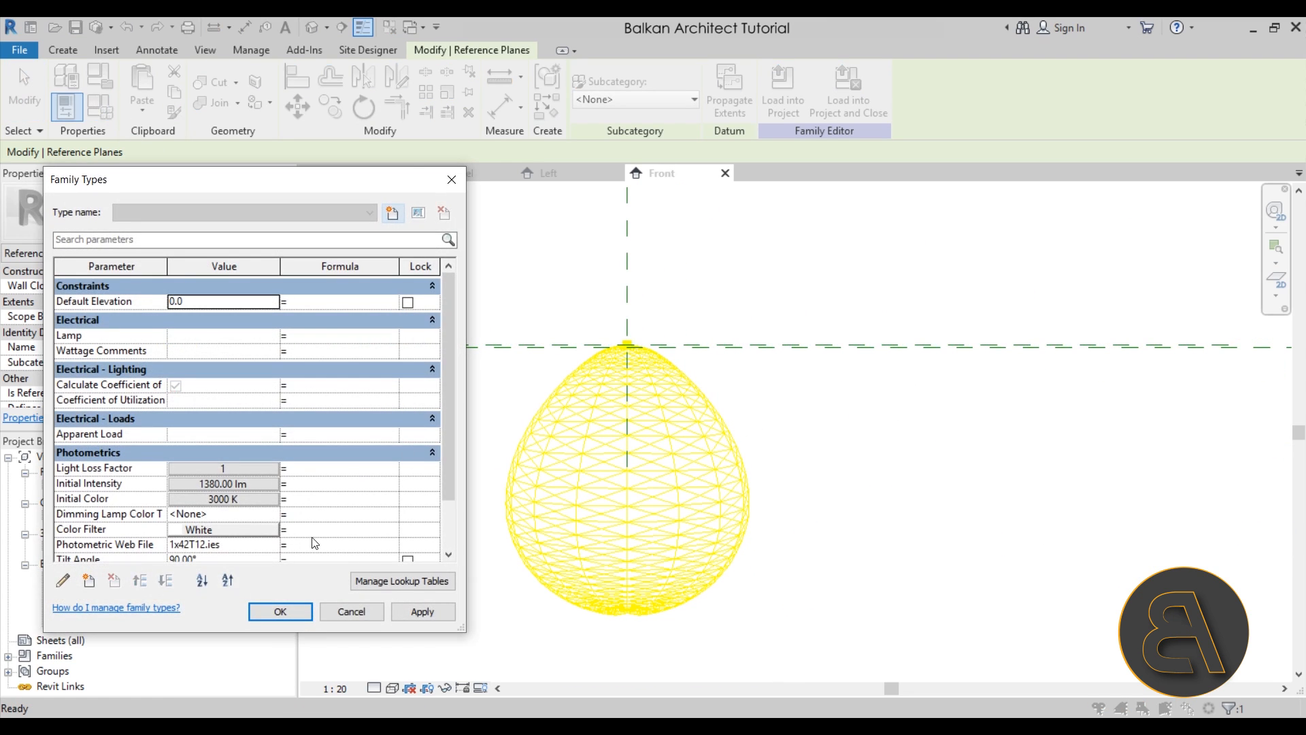
scroll(262, 508, down, 5)
click(227, 509)
text(0)
text(90)
click(422, 611)
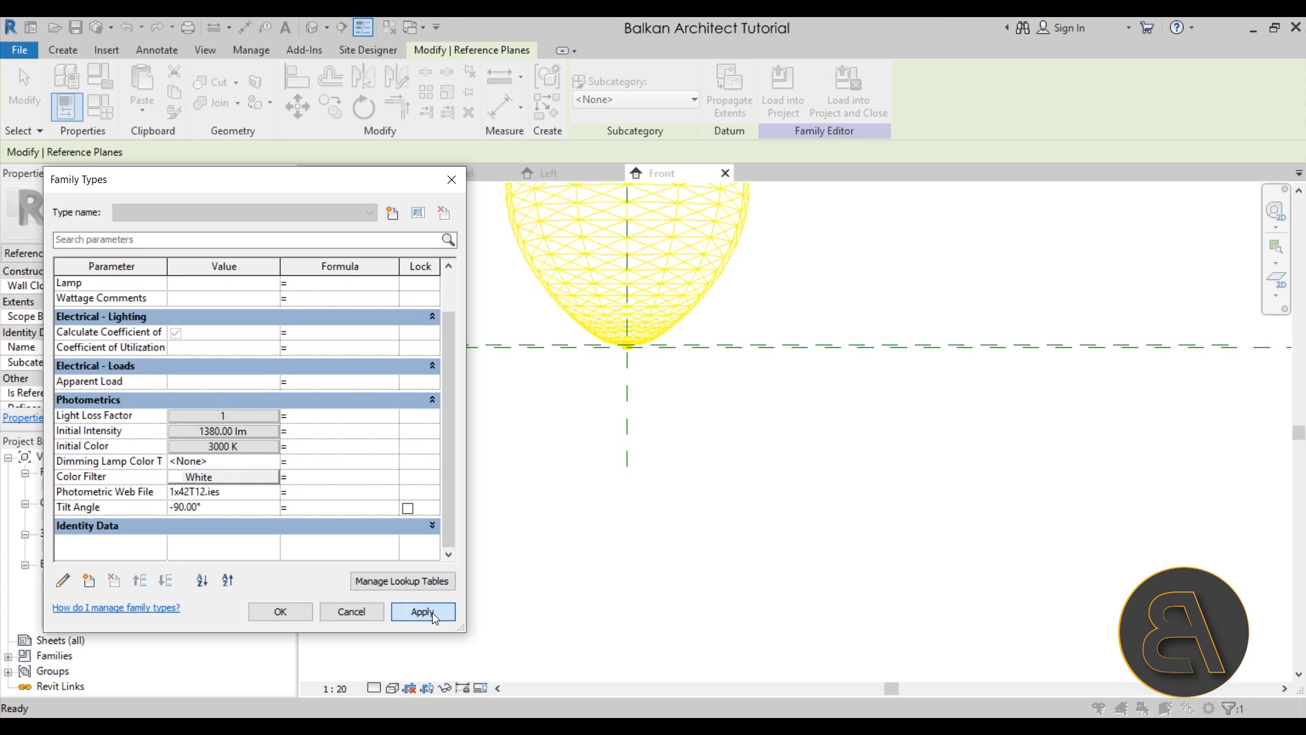
Step: Accept the family types and inspect the light source's position relative to the reference planes in the Front elevation
click(309, 608)
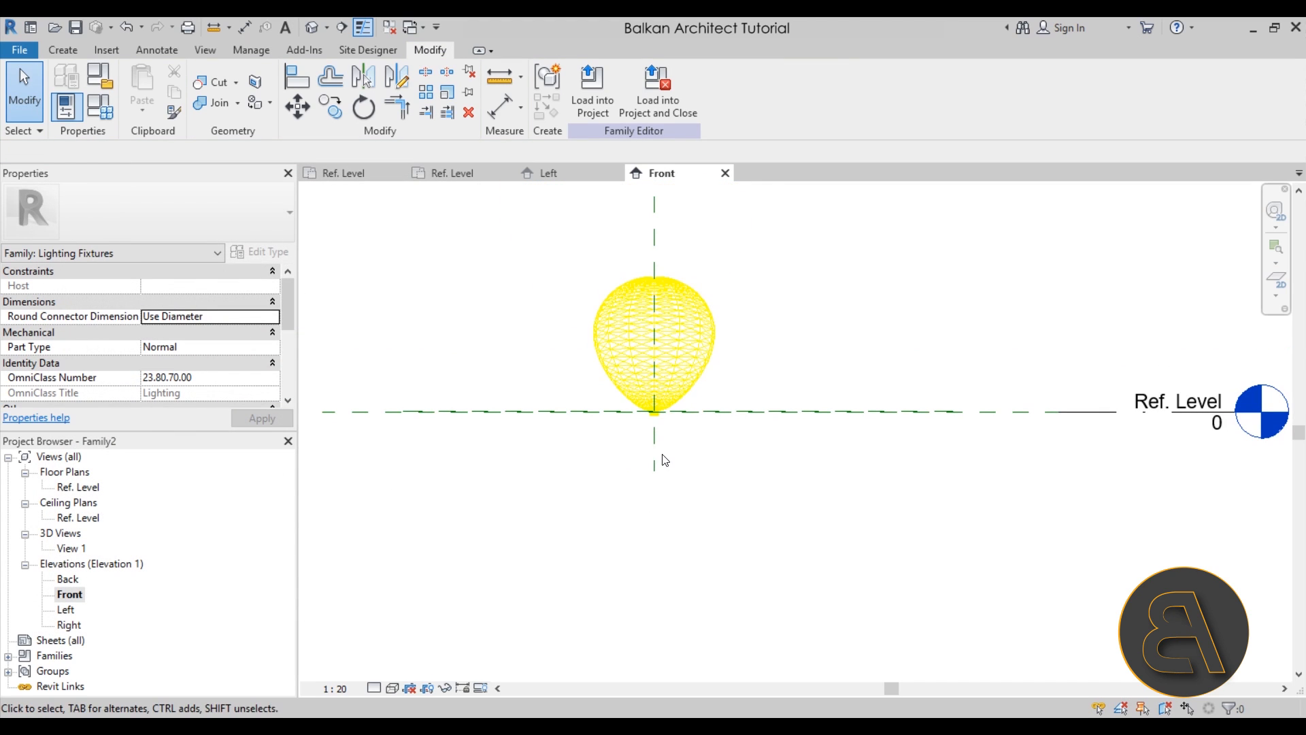
scroll(651, 394, up, 5)
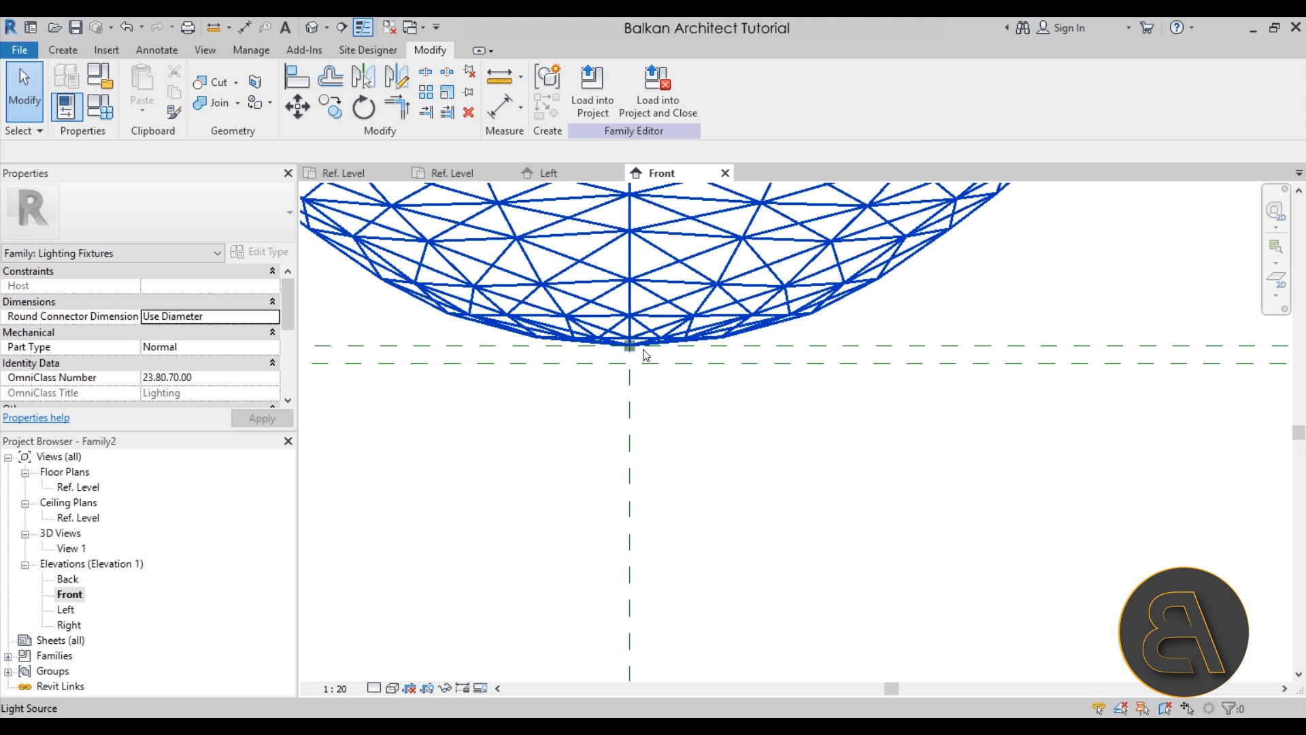
scroll(659, 383, down, 2)
scroll(660, 383, down, 3)
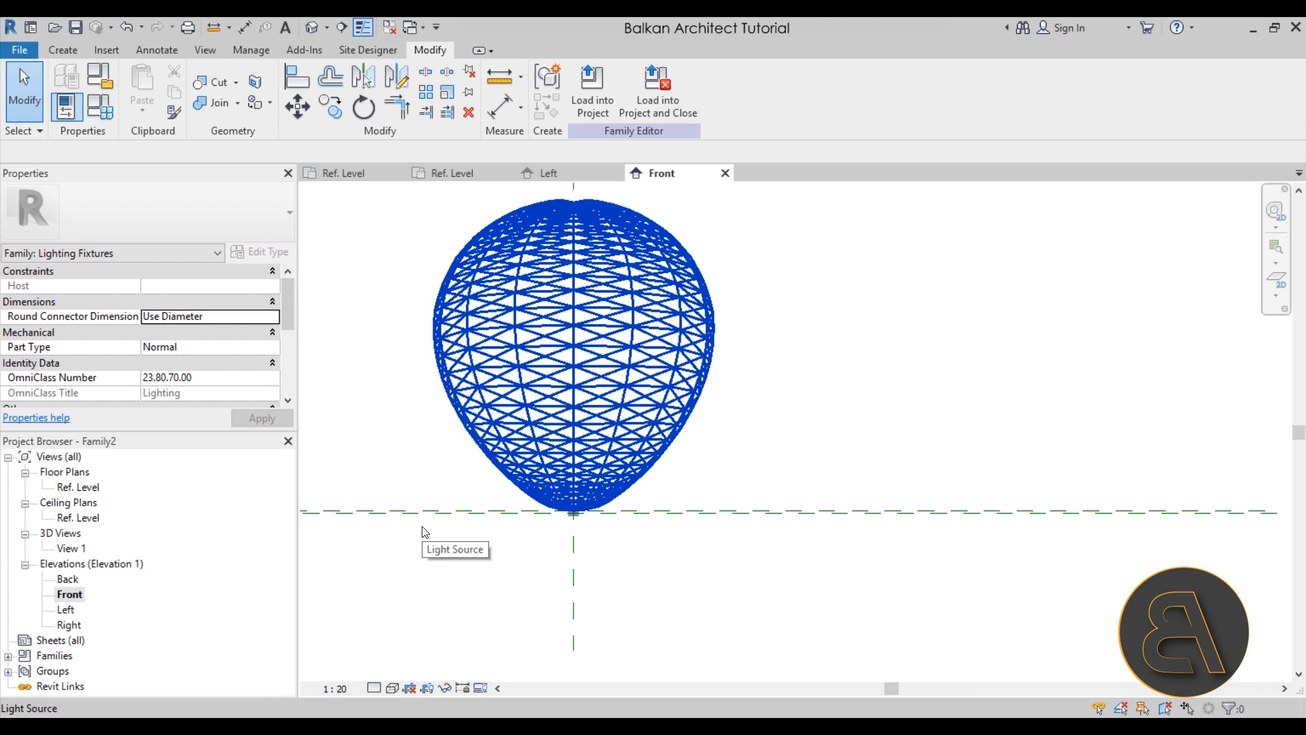
Step: In the Ref. Level floor plan, start an extrusion and sketch a circle of about 4 mm radius centred on the light source axes
double_click(80, 487)
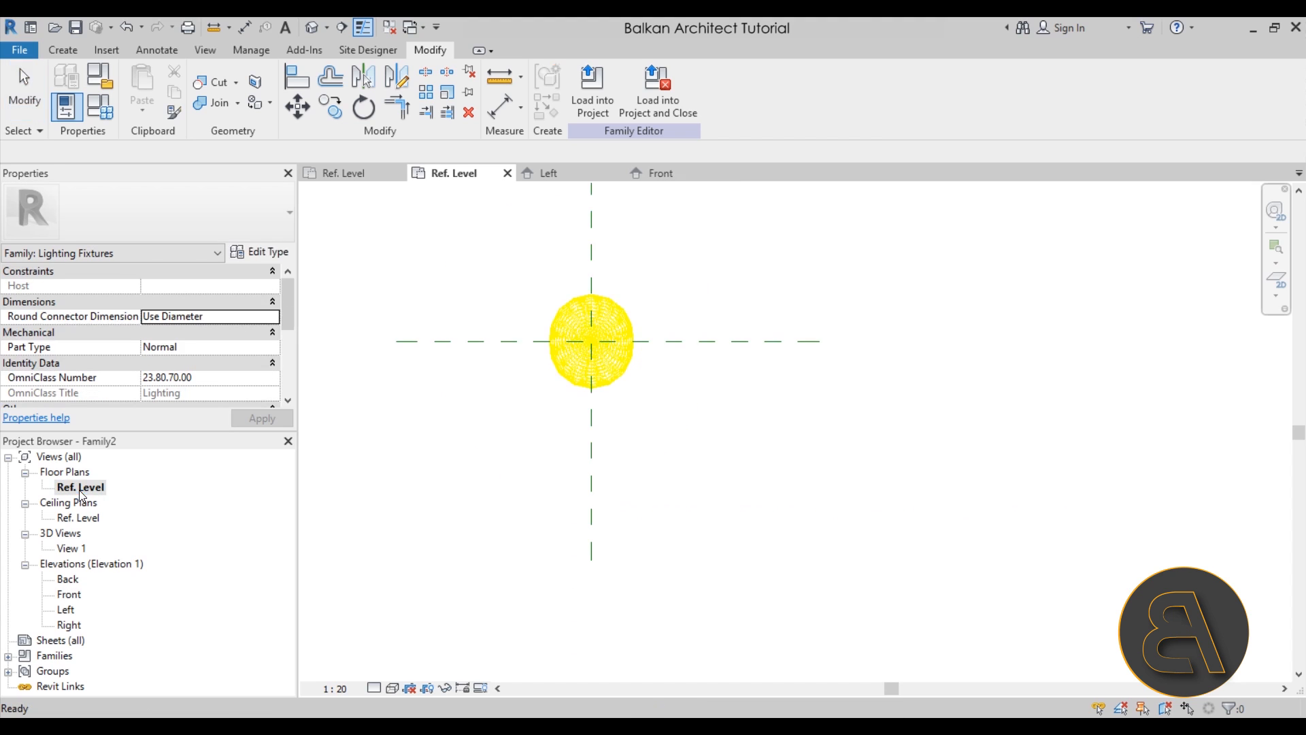
scroll(565, 340, up, 5)
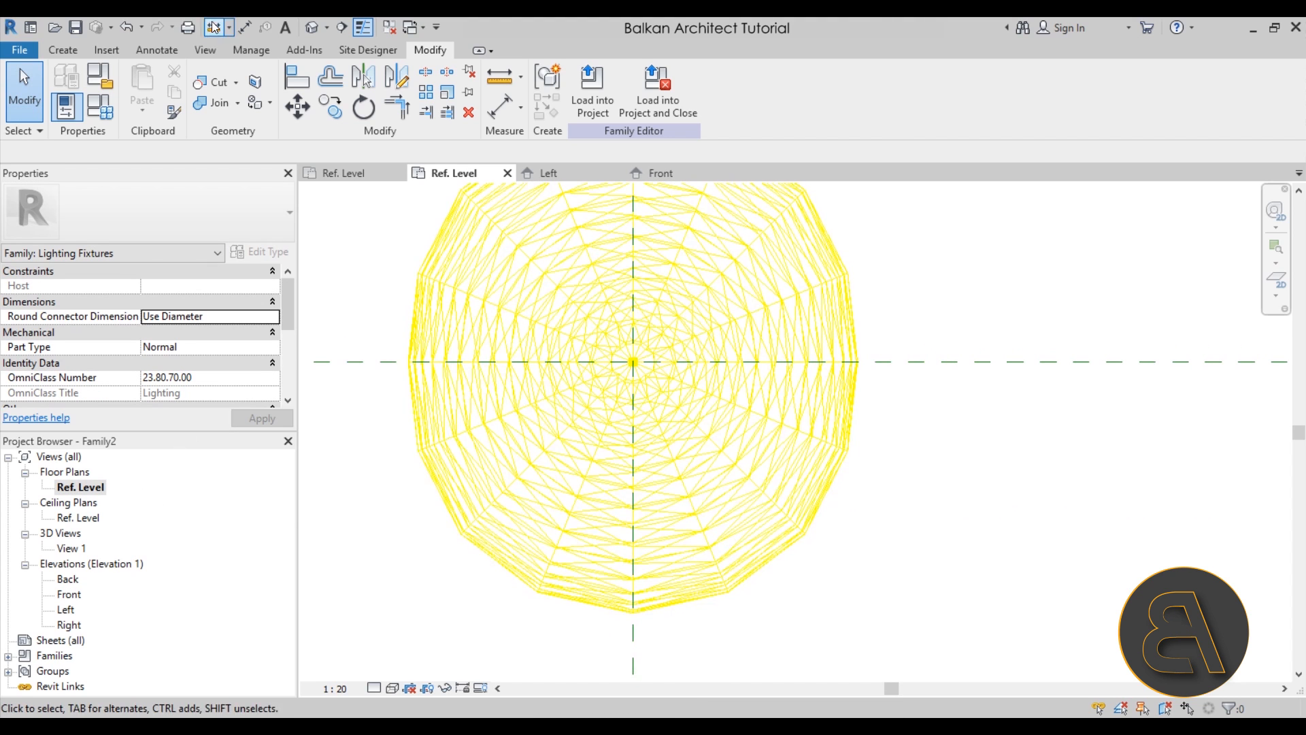
click(63, 50)
click(140, 85)
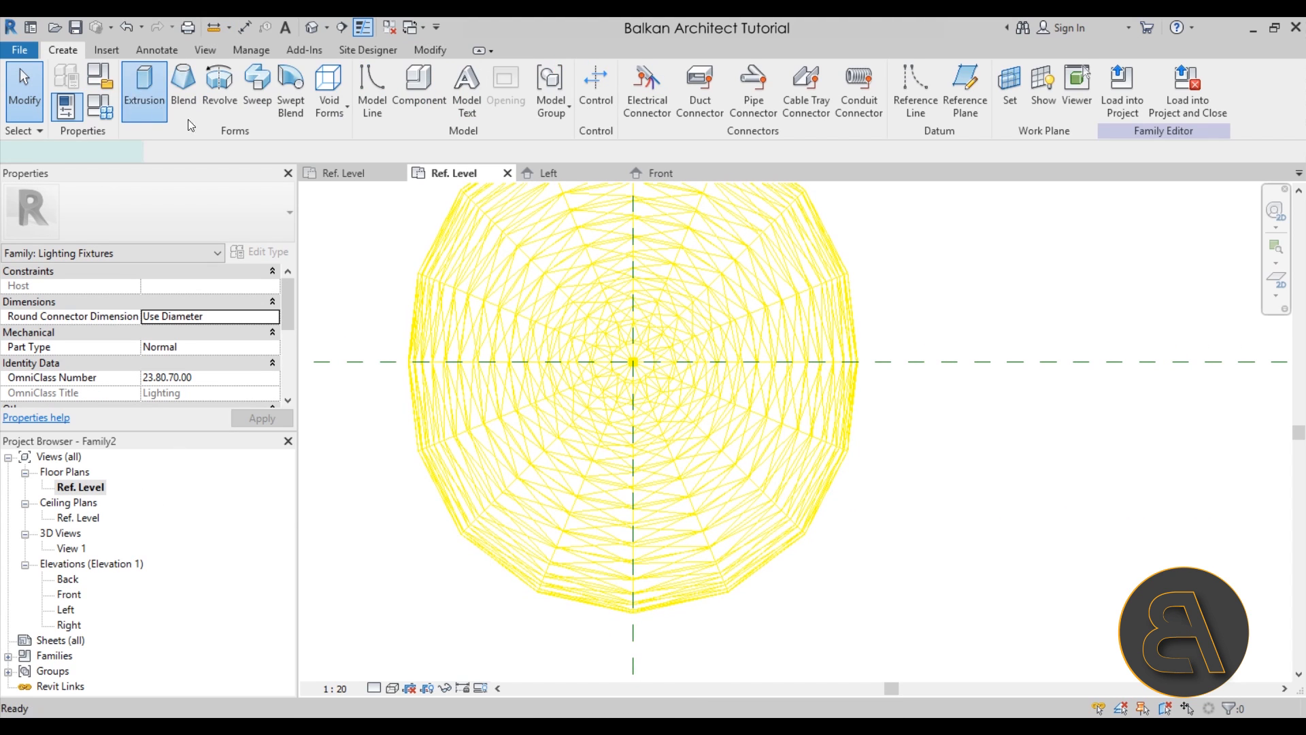
click(694, 72)
scroll(653, 264, up, 3)
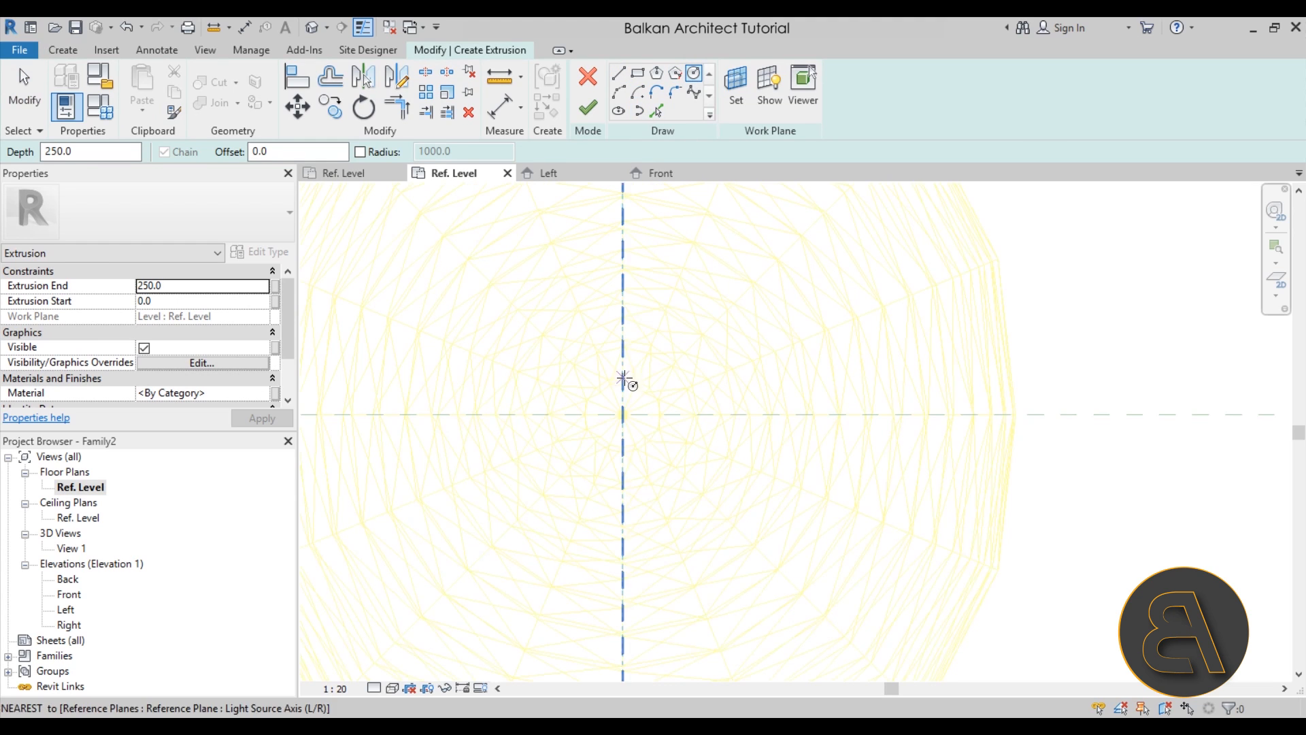
click(623, 415)
scroll(621, 410, up, 3)
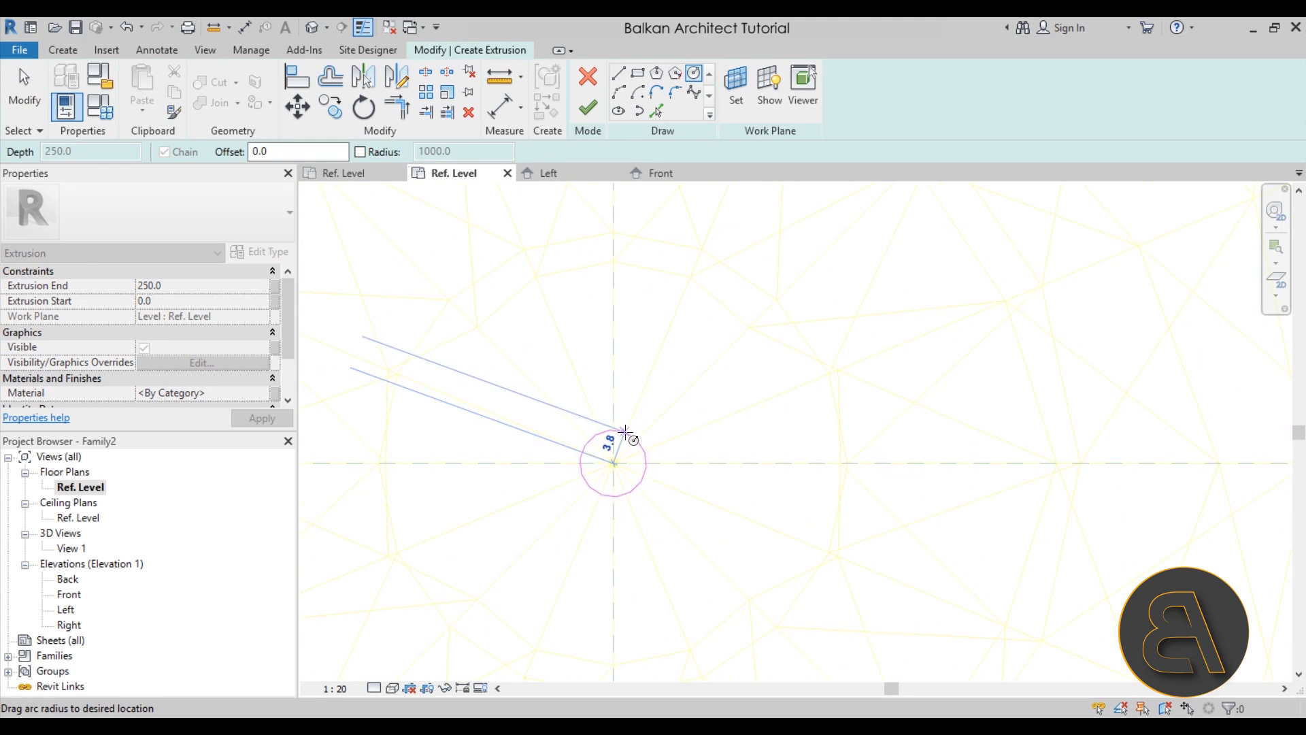
click(641, 440)
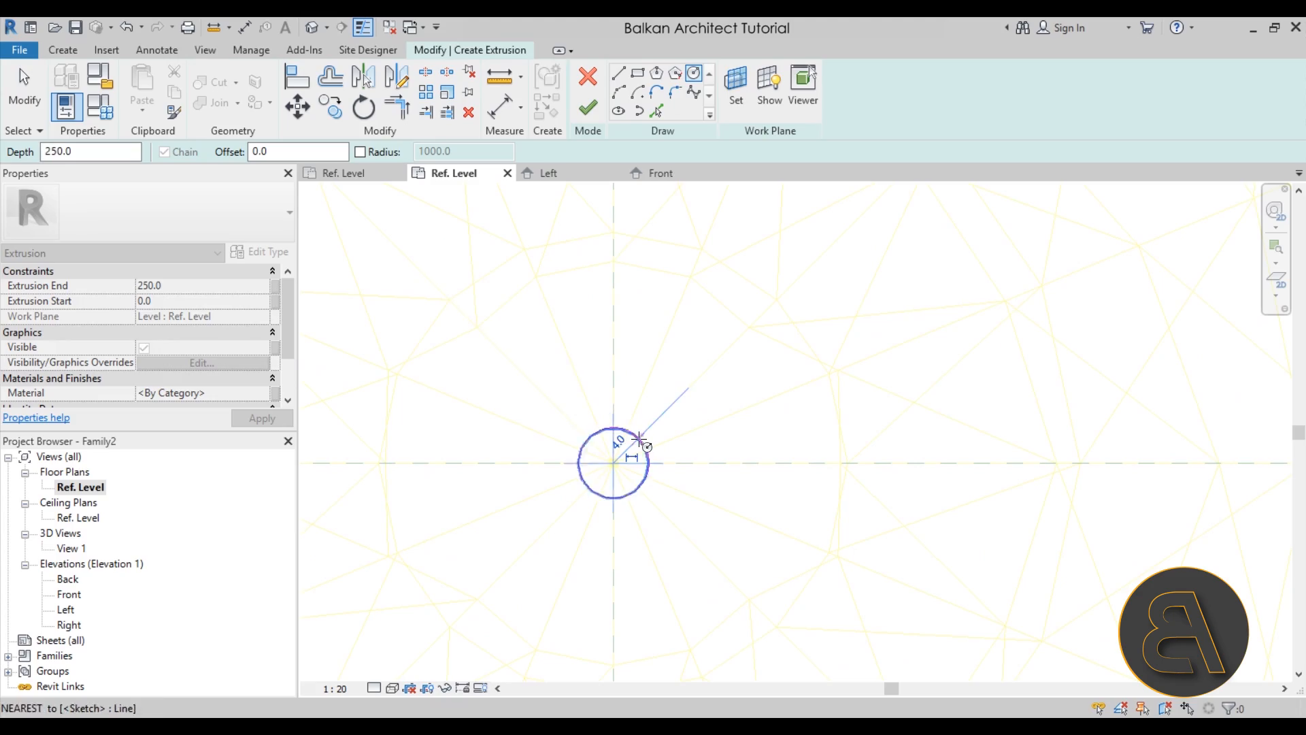
Step: Finish the circular extrusion and dismiss the light source warning
click(597, 112)
scroll(613, 408, down, 5)
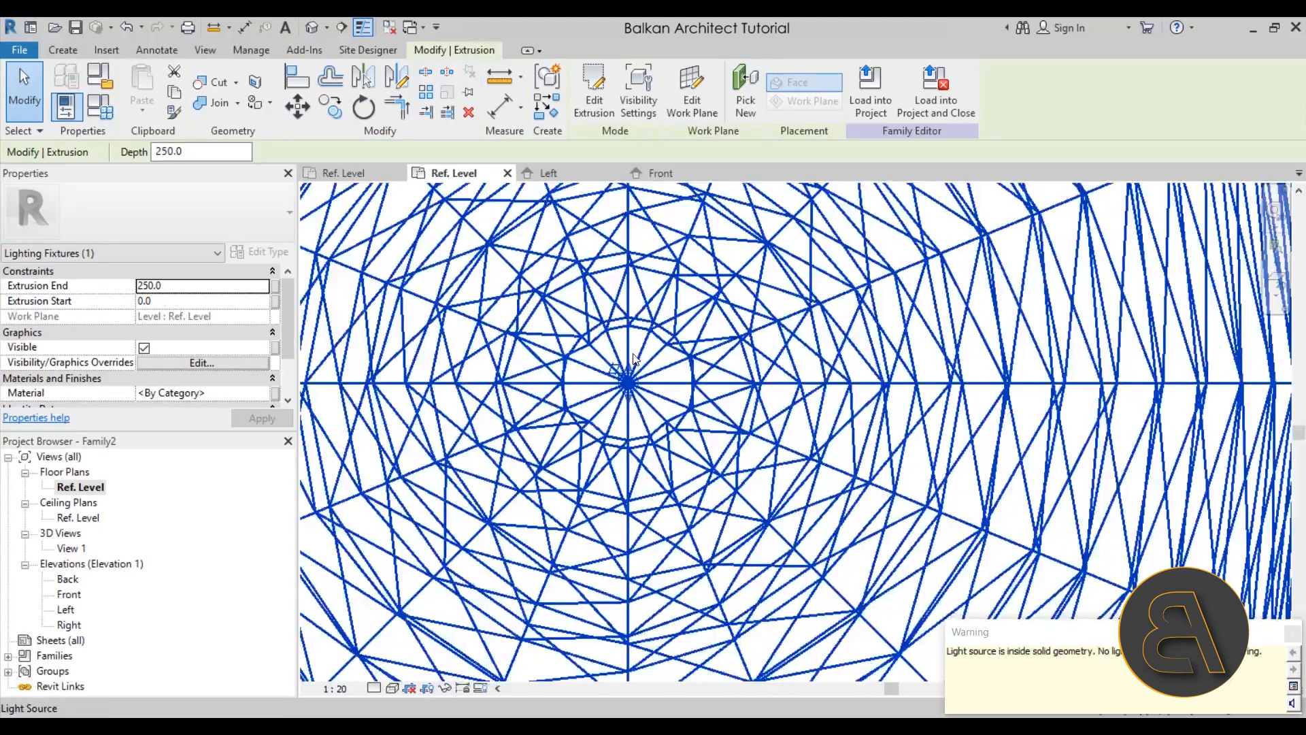
scroll(579, 403, down, 2)
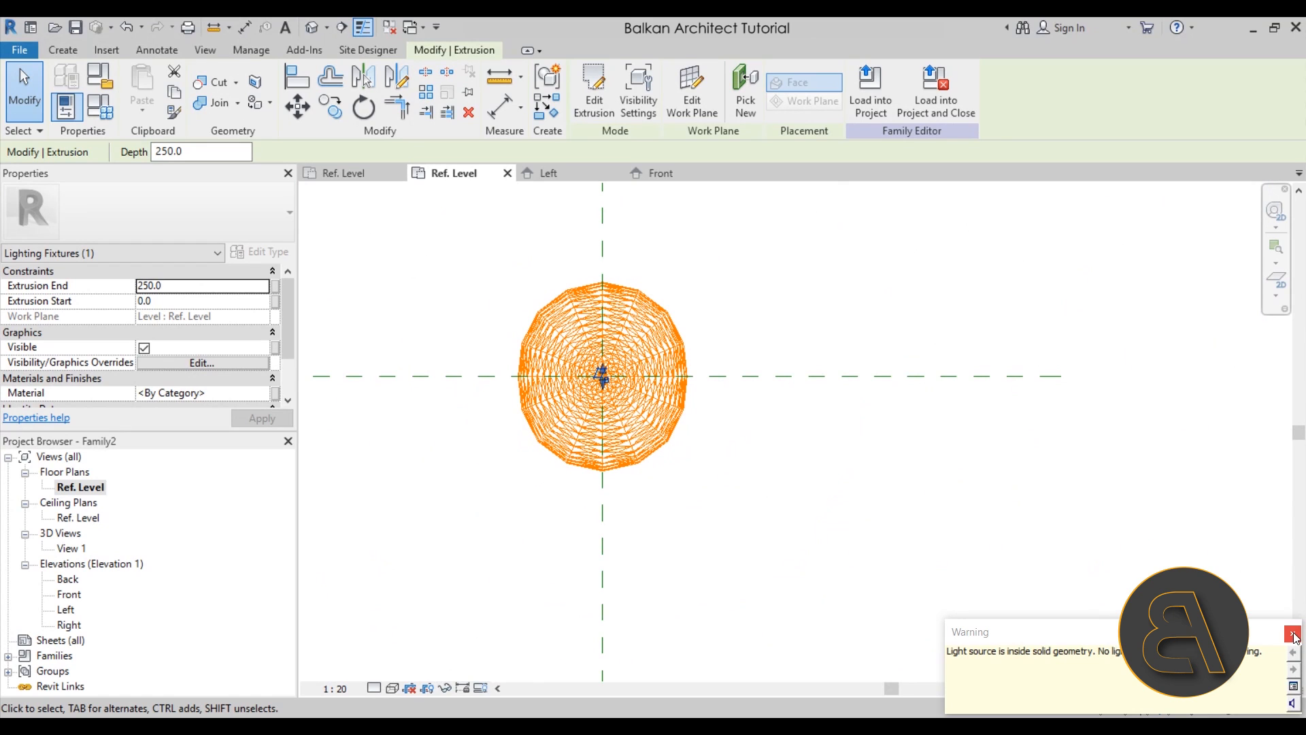
click(838, 510)
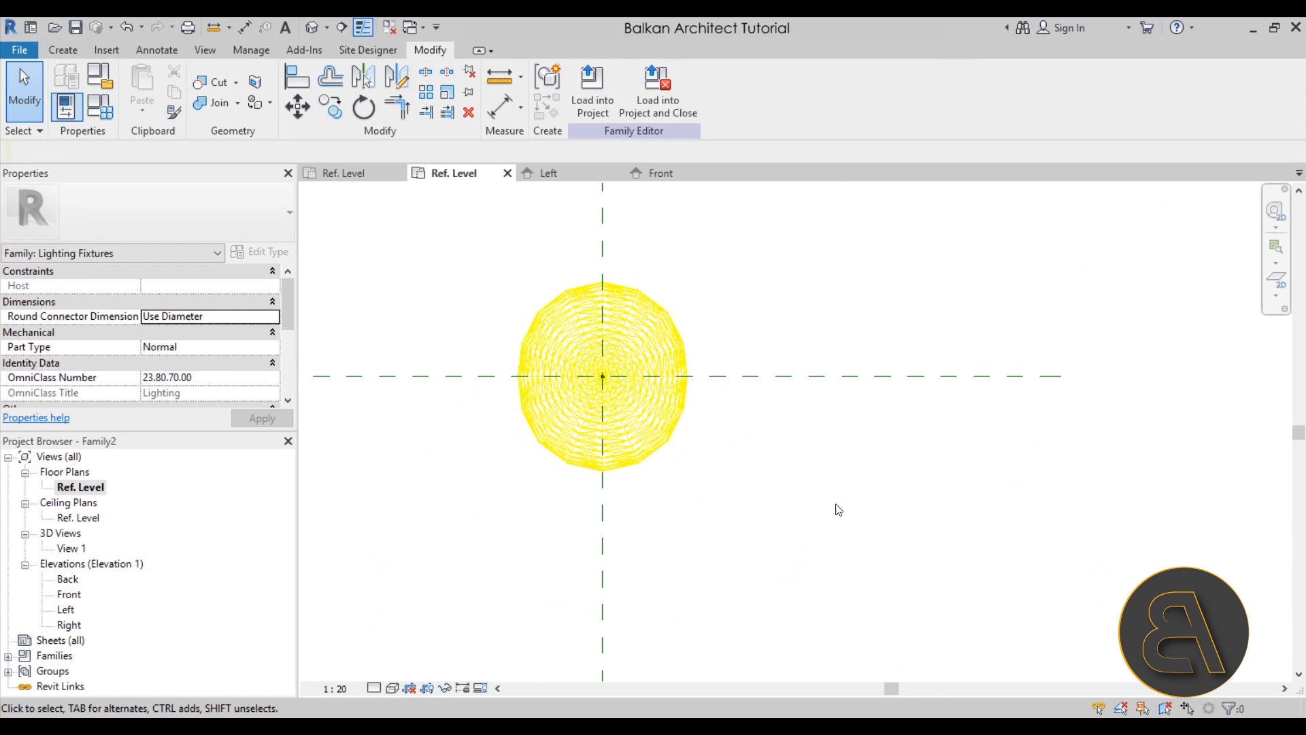
Step: In the Front elevation, set the Extrusion End of the cylinder to 2 mm
click(71, 625)
double_click(69, 594)
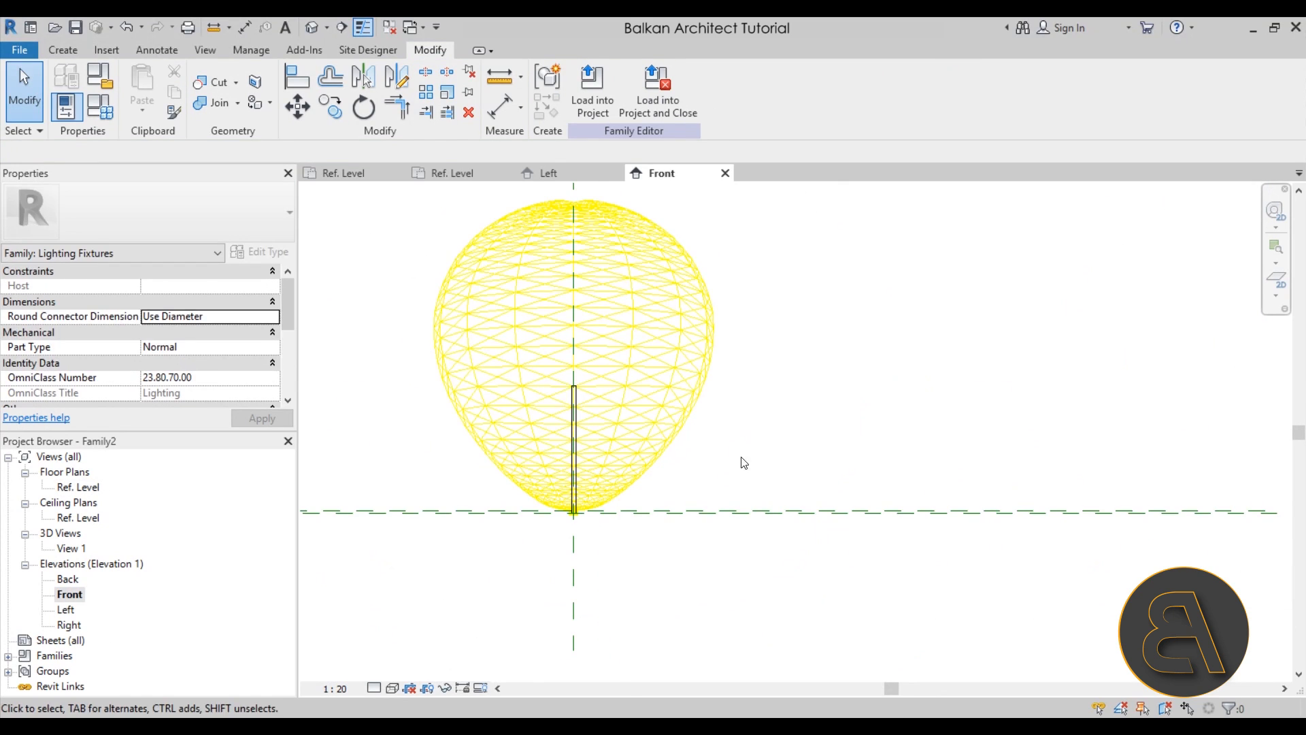
scroll(560, 517, up, 5)
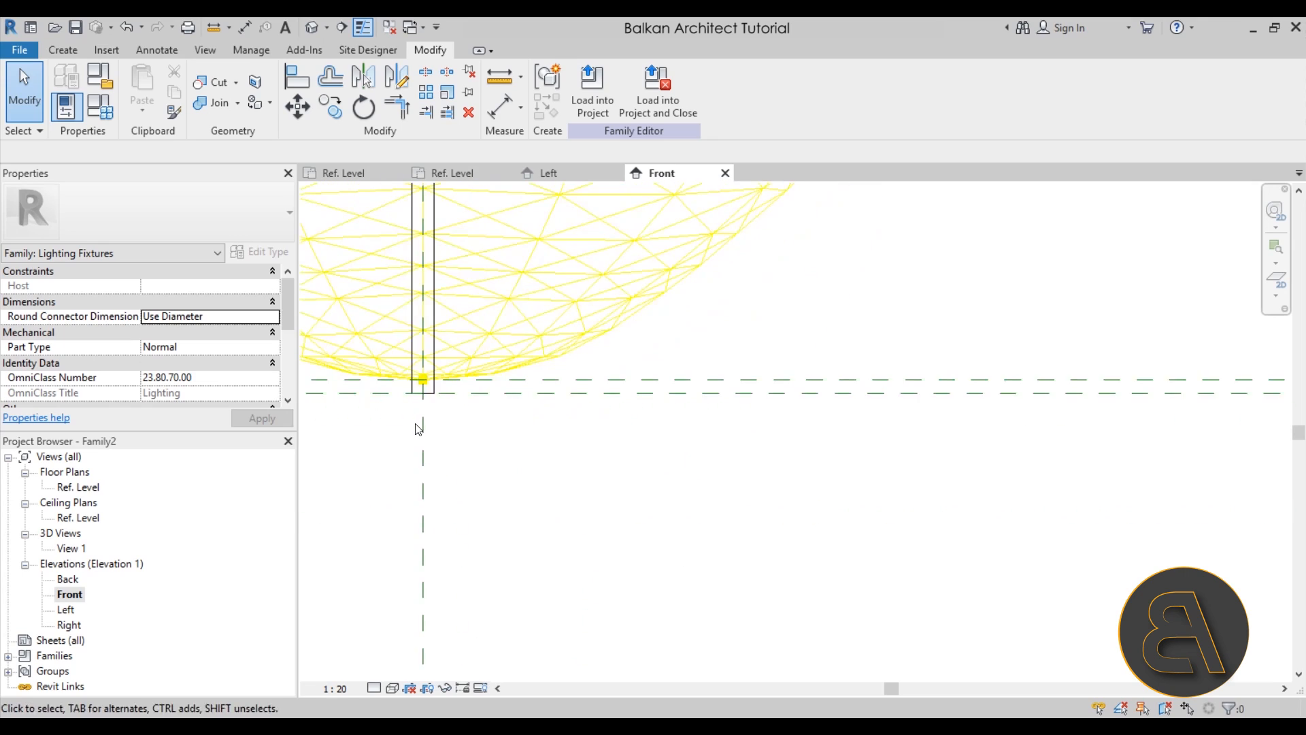
scroll(590, 473, up, 3)
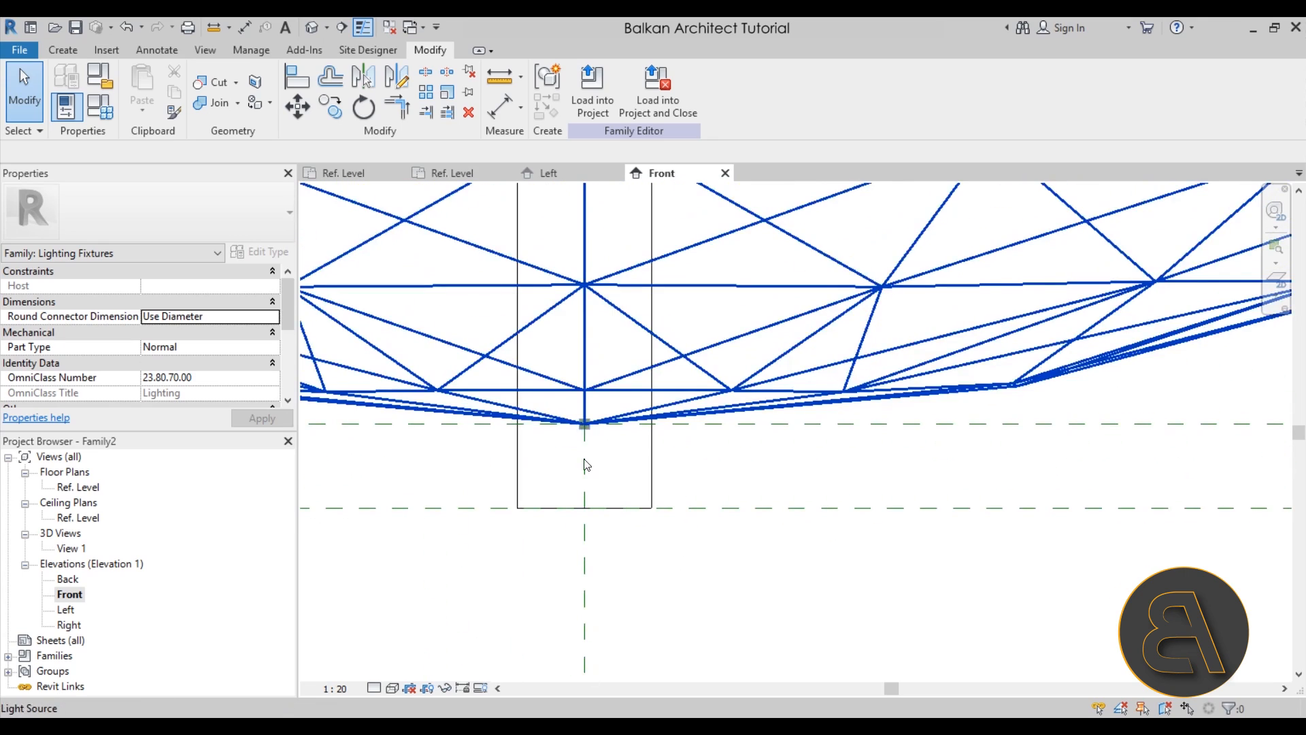
click(586, 454)
scroll(680, 570, down, 5)
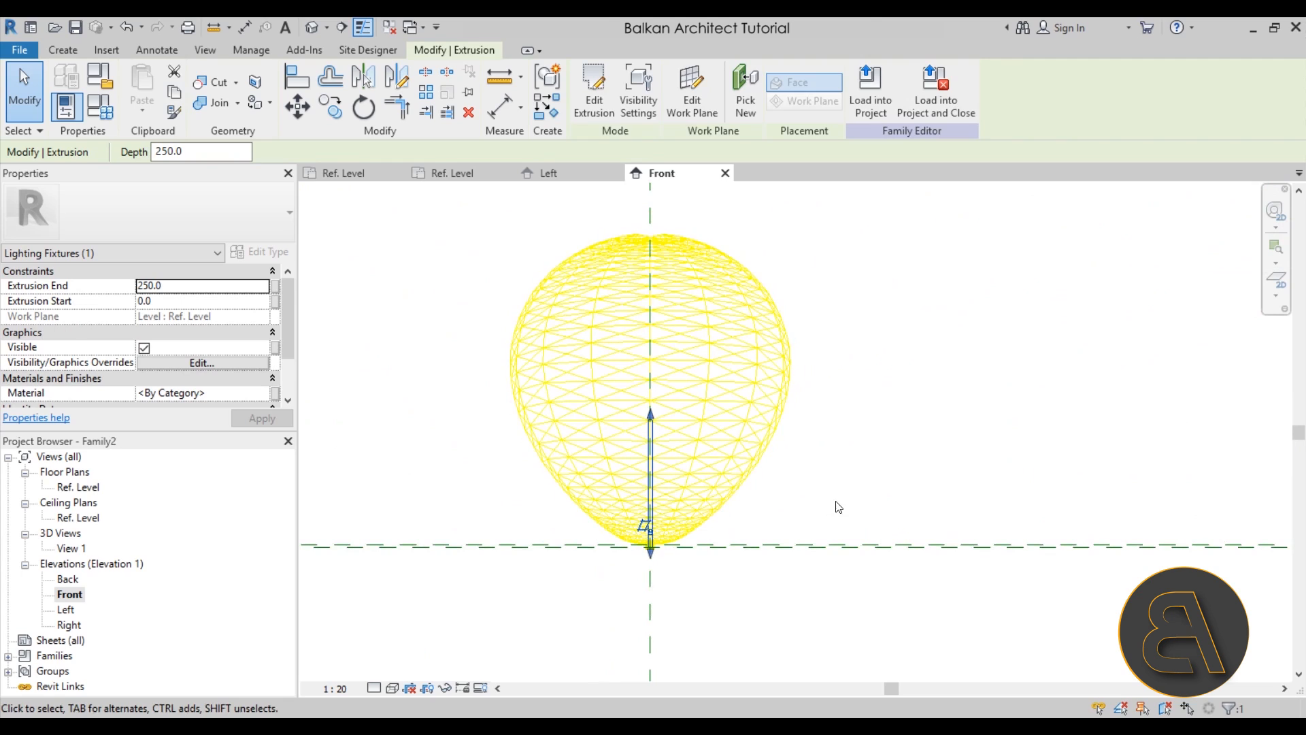
scroll(708, 545, up, 3)
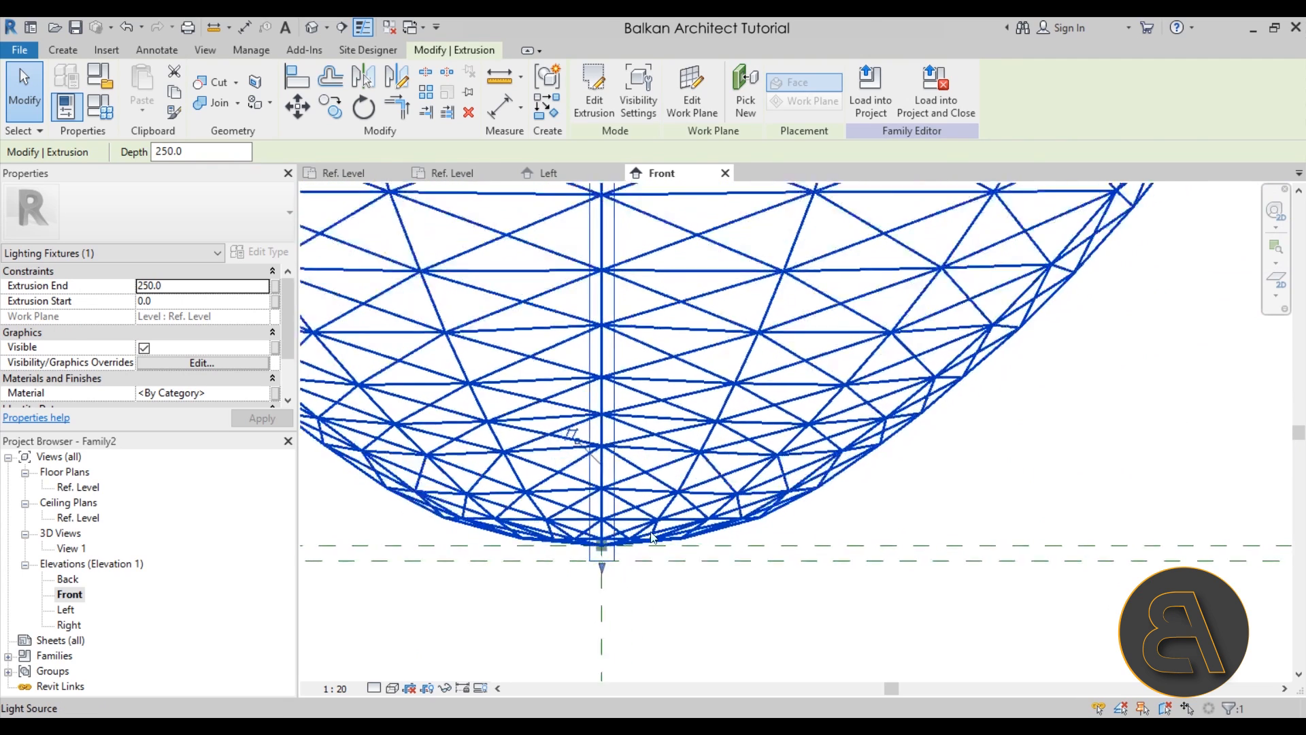
click(229, 290)
text(2)
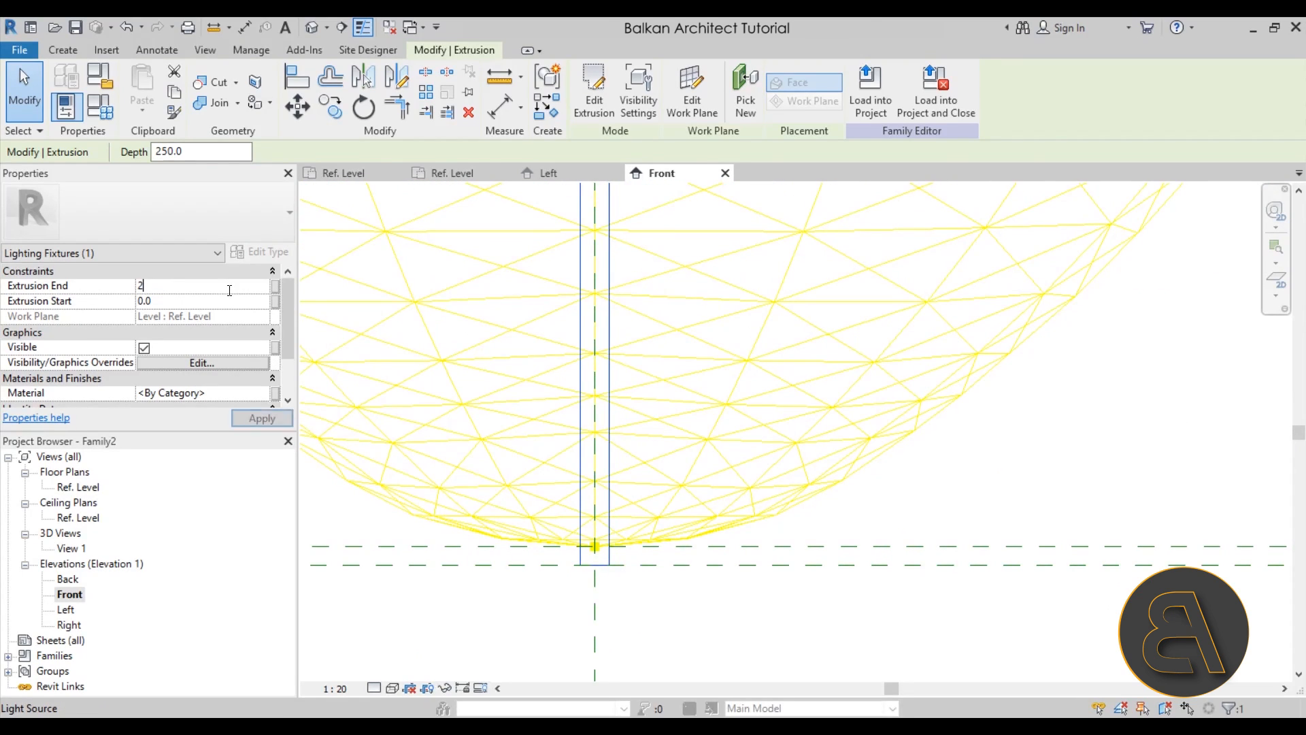
click(619, 585)
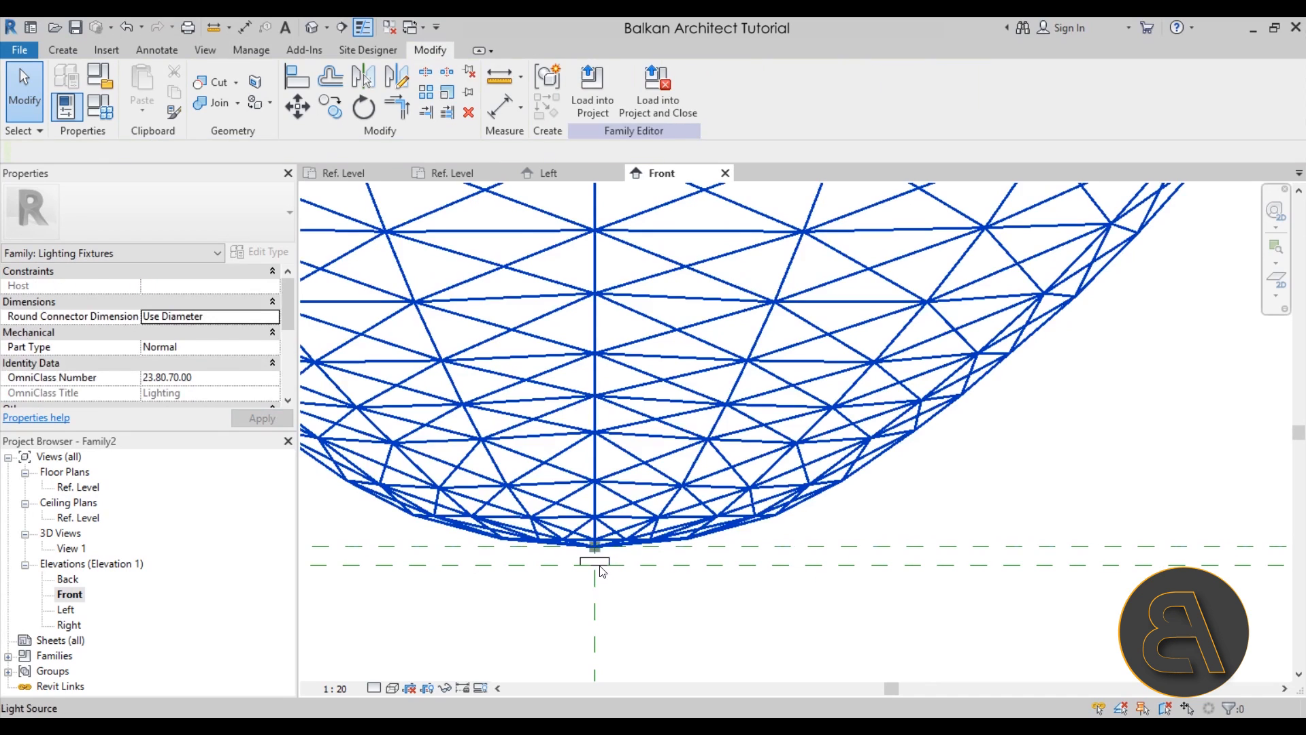
Step: Examine the thin extrusion's position between Ref. Level and the light source in the Front elevation
click(596, 559)
click(610, 589)
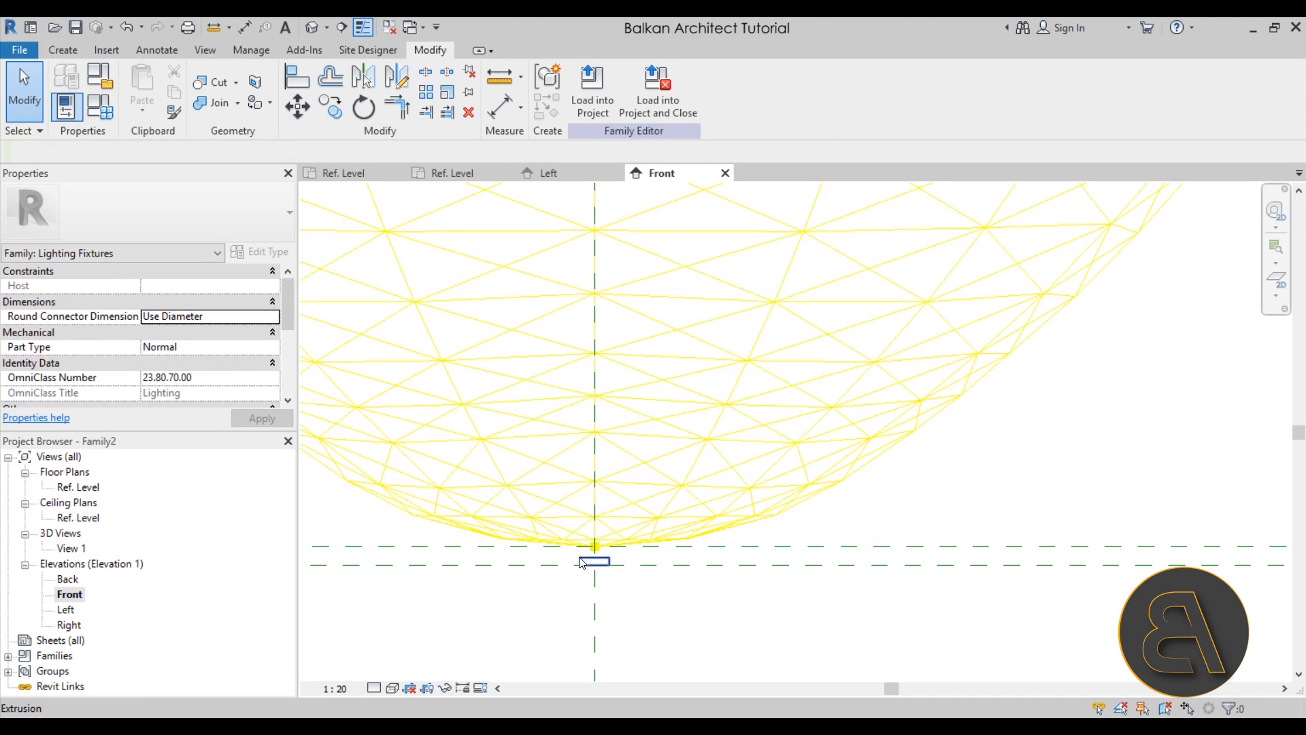
click(596, 549)
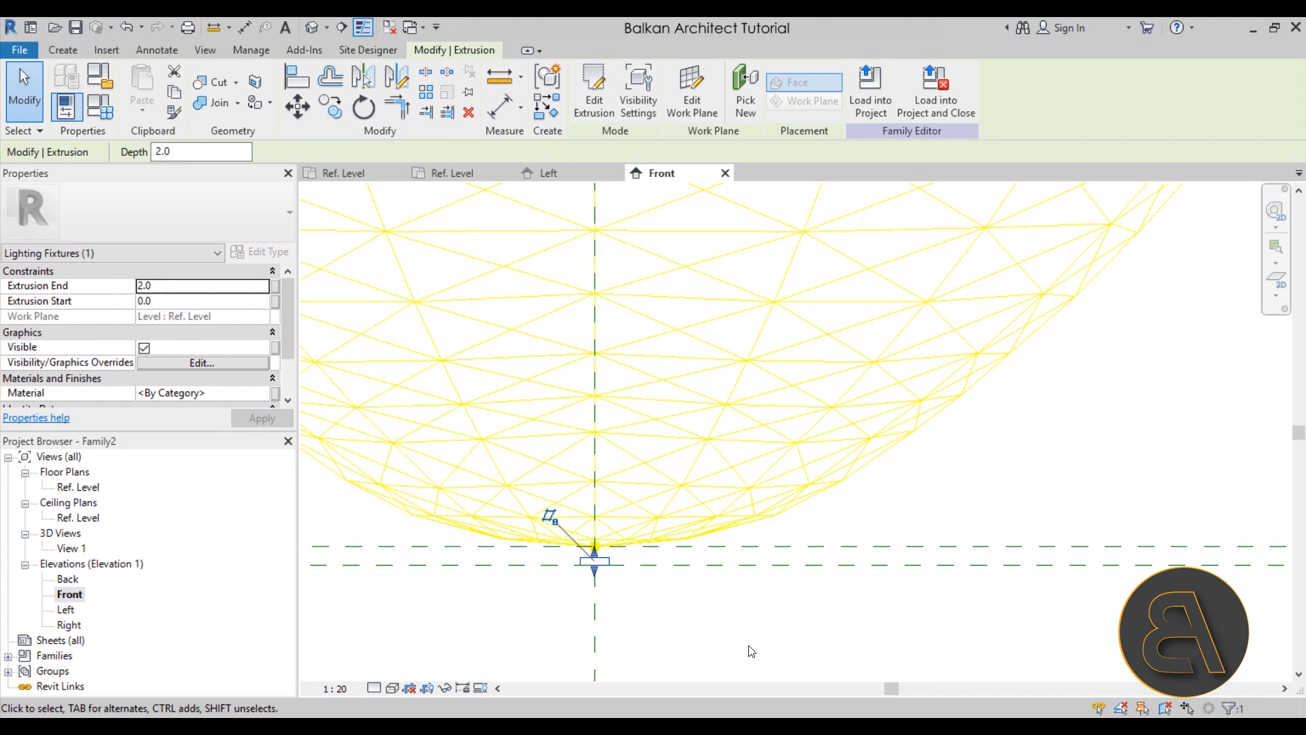
click(751, 651)
scroll(639, 607, up, 6)
middle_drag(639, 536, 627, 476)
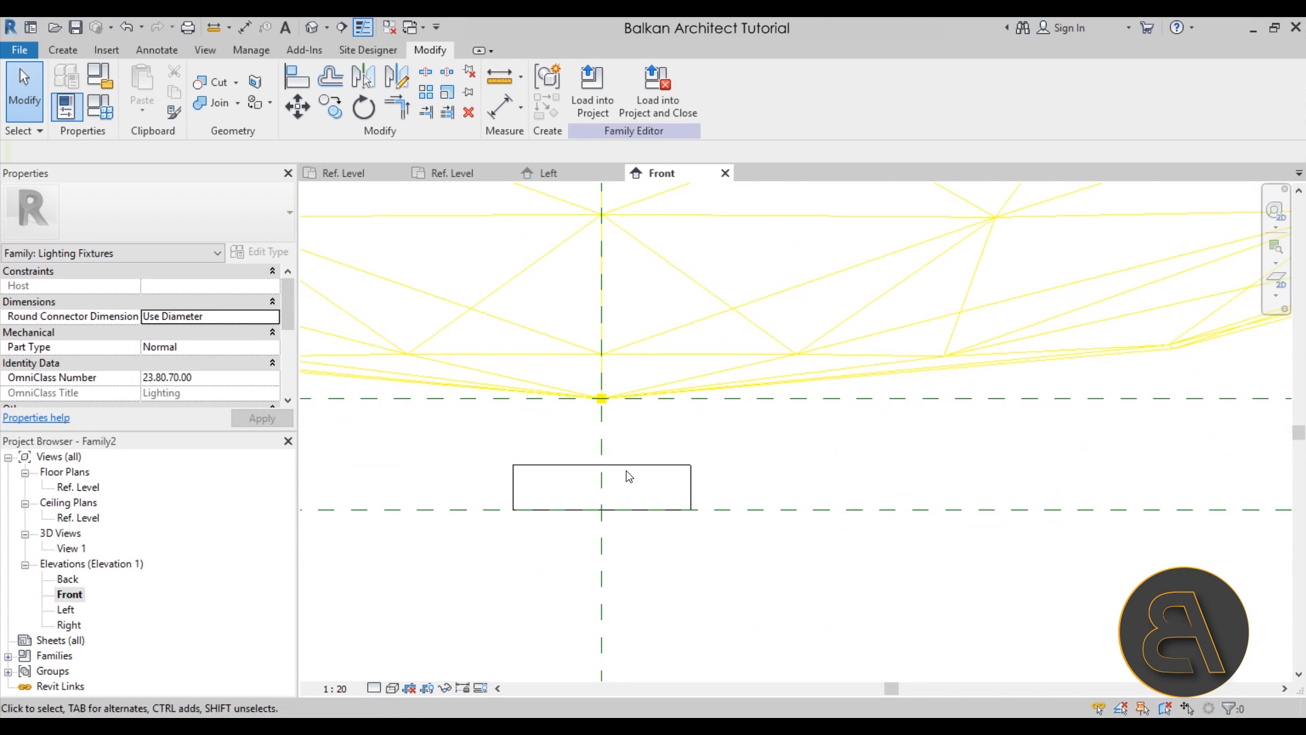
click(624, 473)
scroll(628, 469, down, 3)
click(676, 528)
click(651, 487)
click(664, 528)
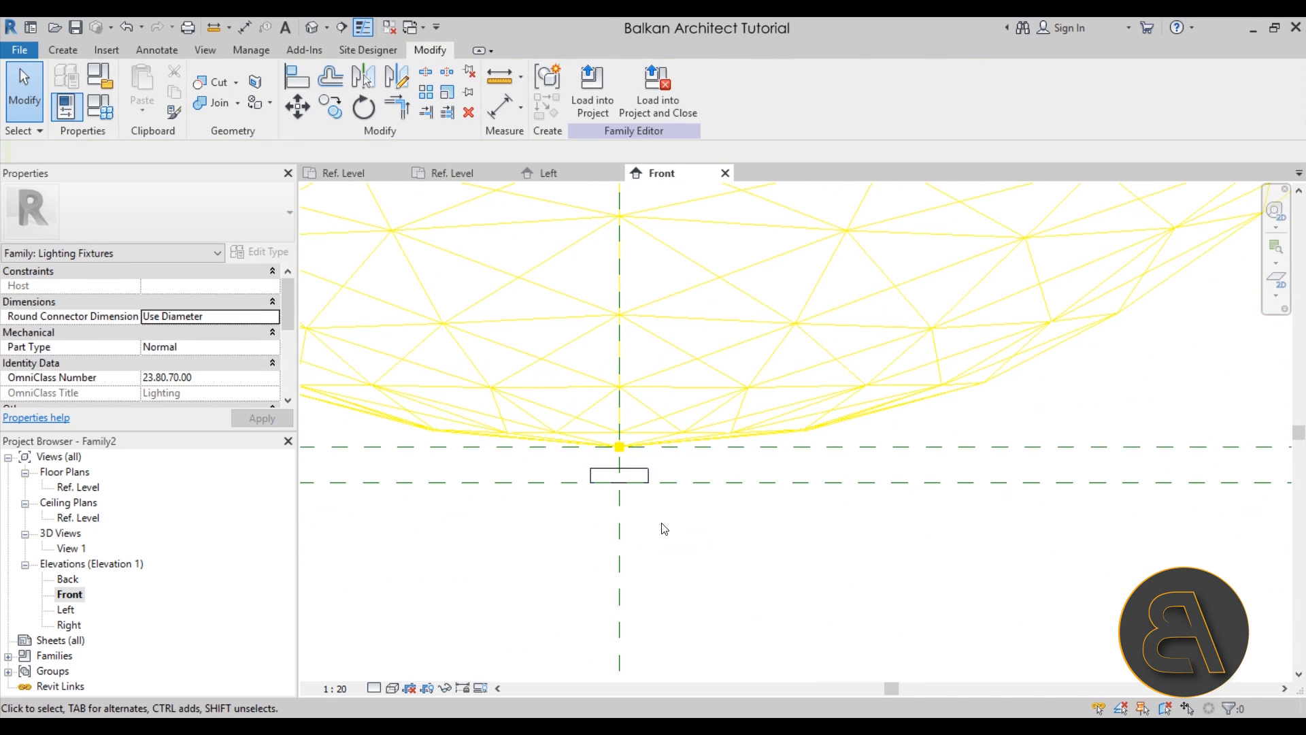
click(620, 475)
scroll(616, 470, down, 2)
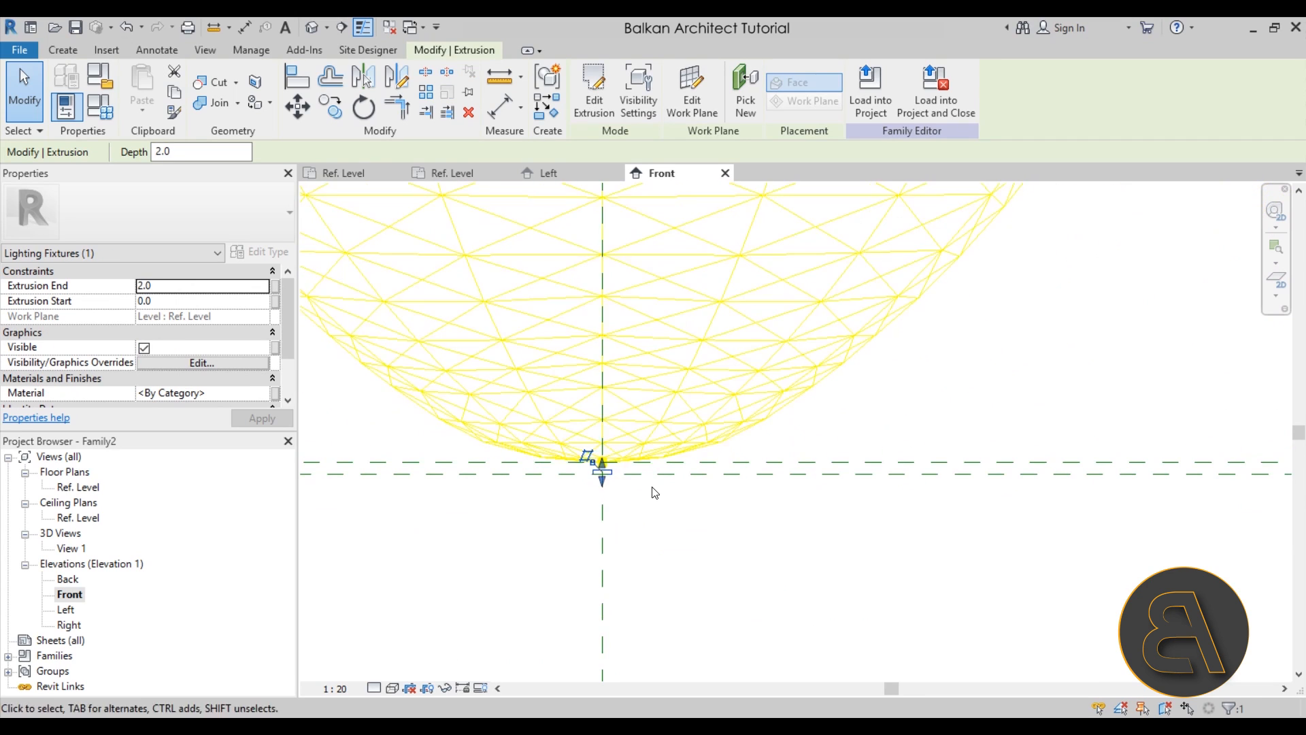
click(676, 562)
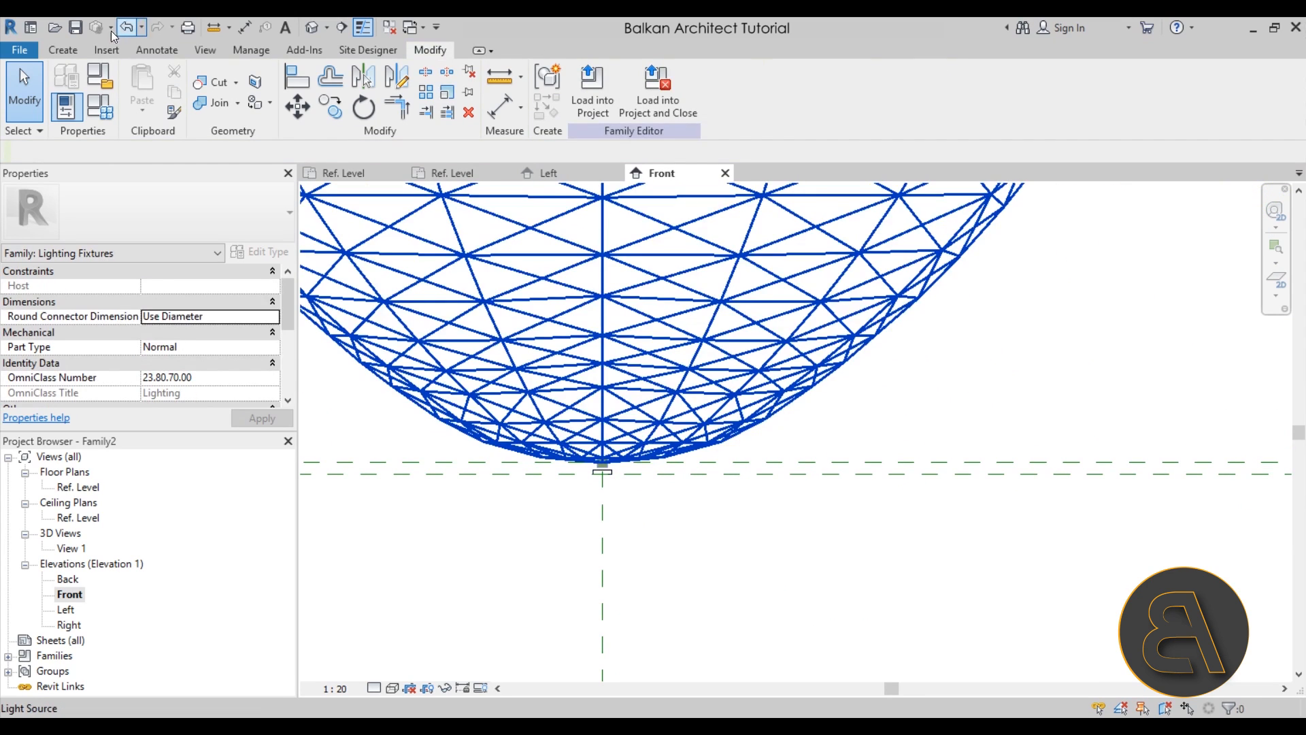
Step: Save the lighting fixture family to the Desktop as LED single
click(73, 30)
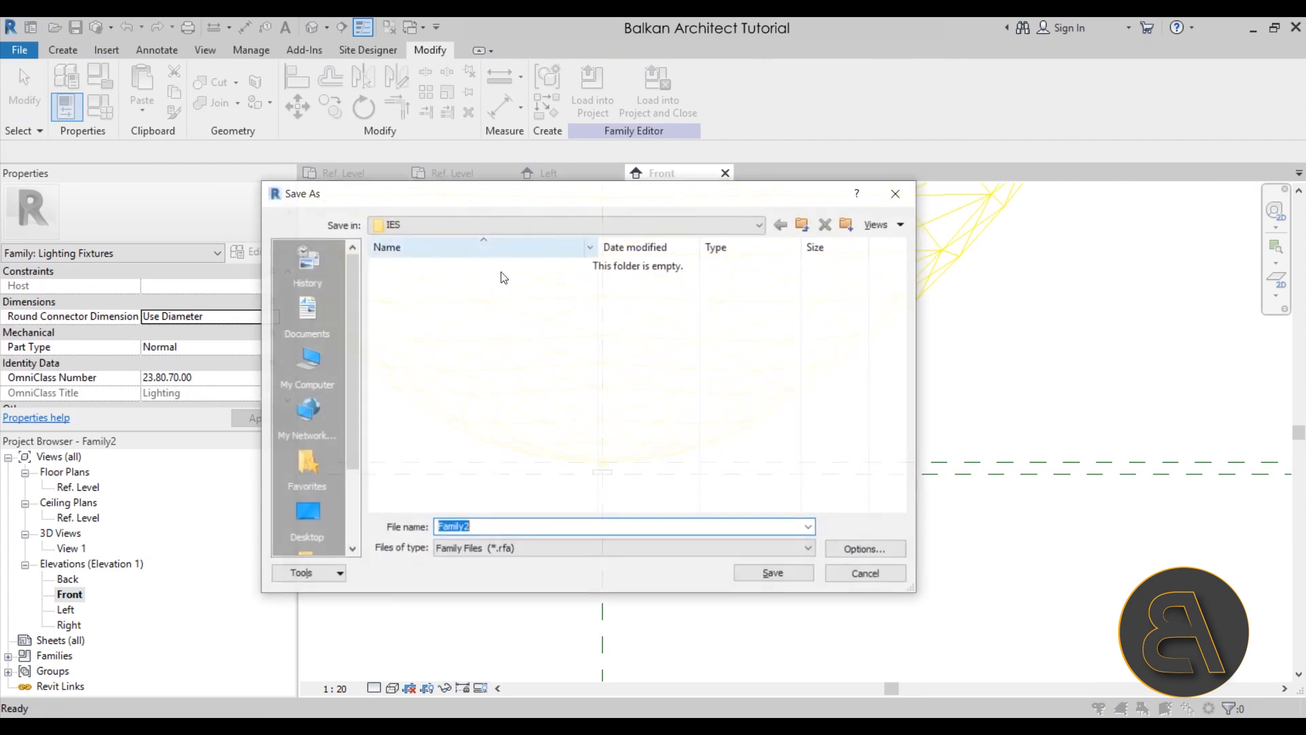
click(316, 520)
double_click(538, 528)
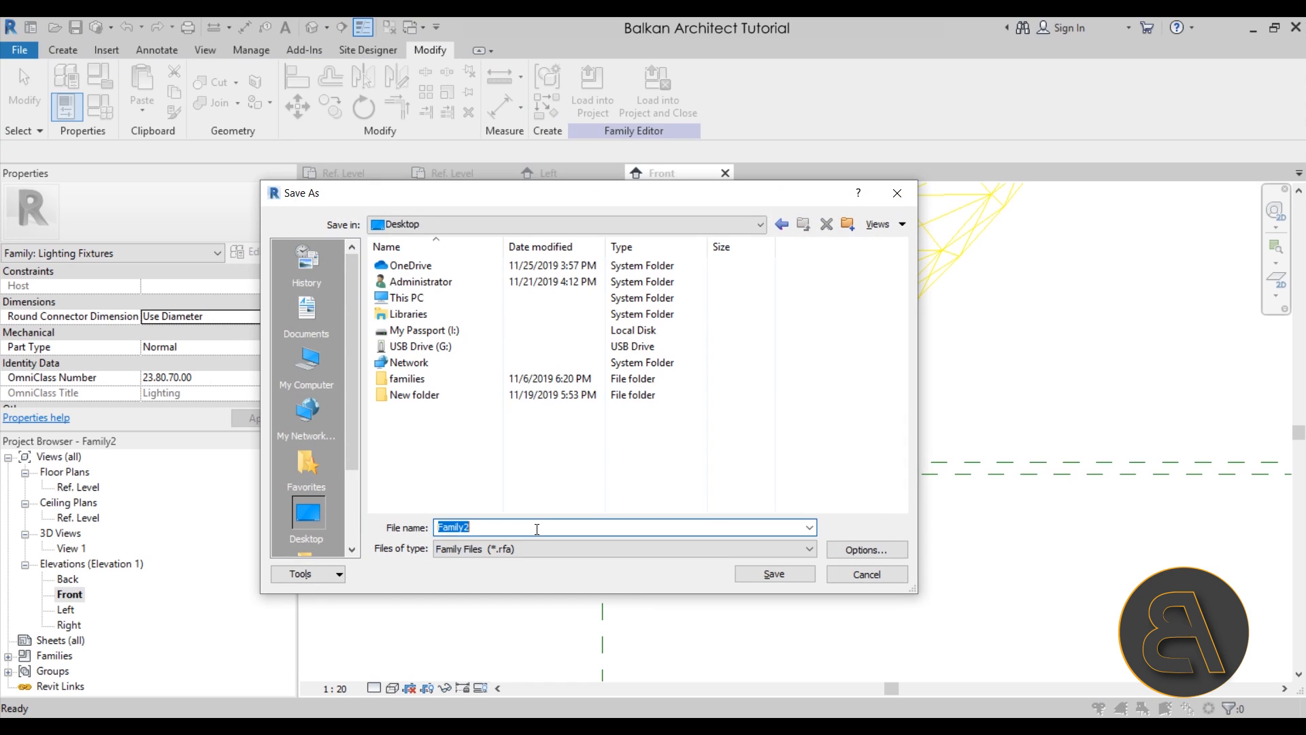
text(LED single)
key(Return)
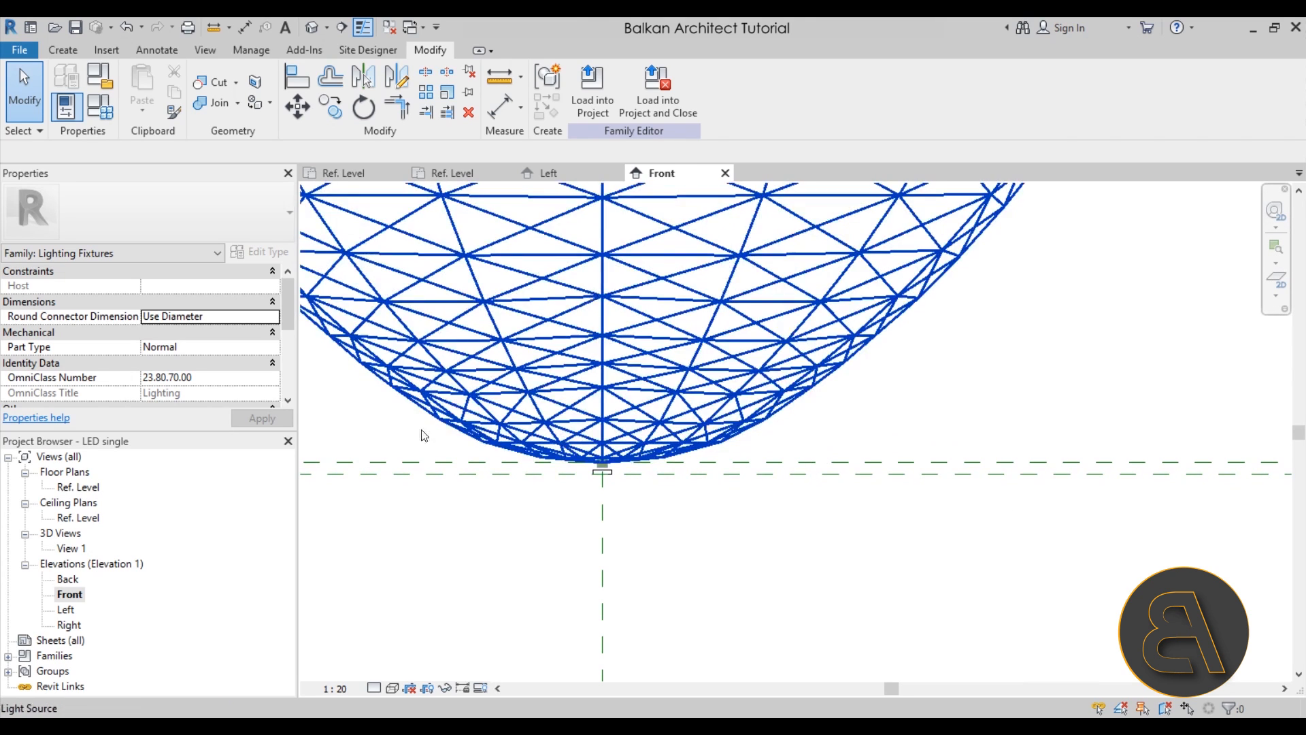
Step: Load LED single into Family1 and place one instance about 1120 mm from the right reference plane and 140 mm below the line
click(596, 118)
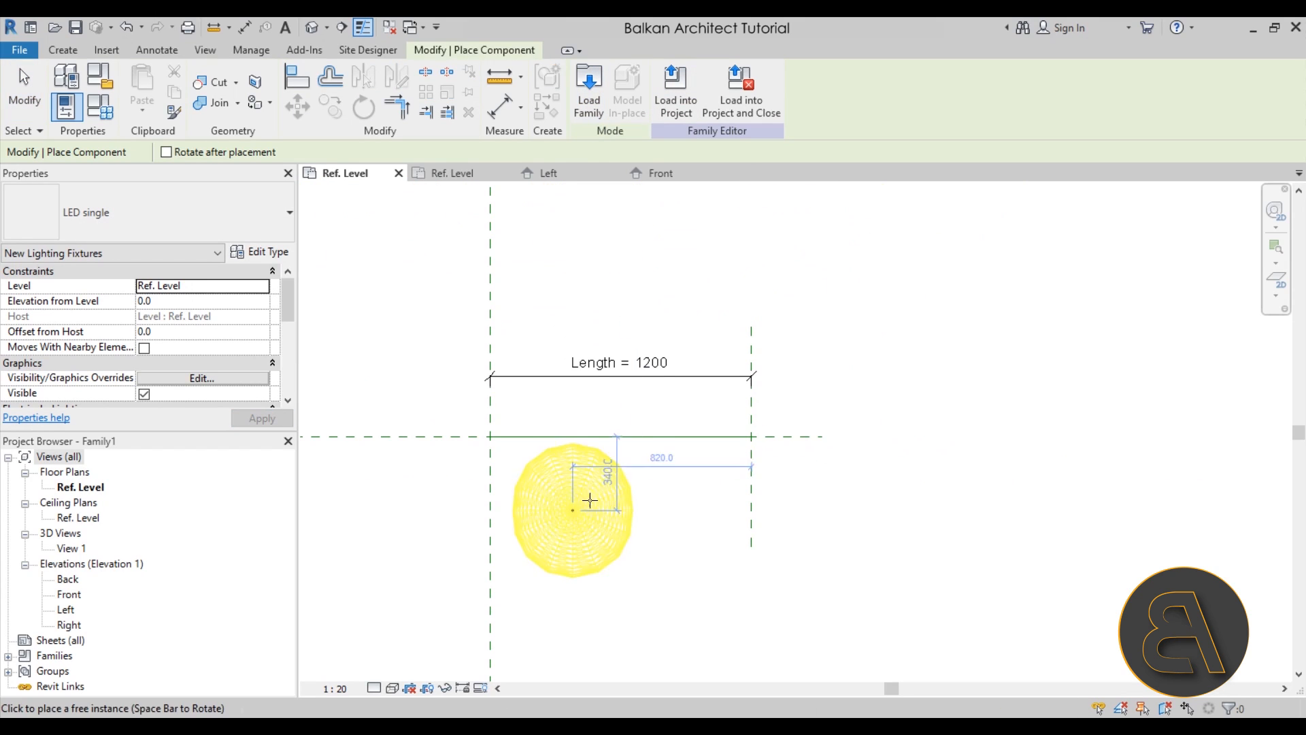
middle_drag(603, 478, 647, 397)
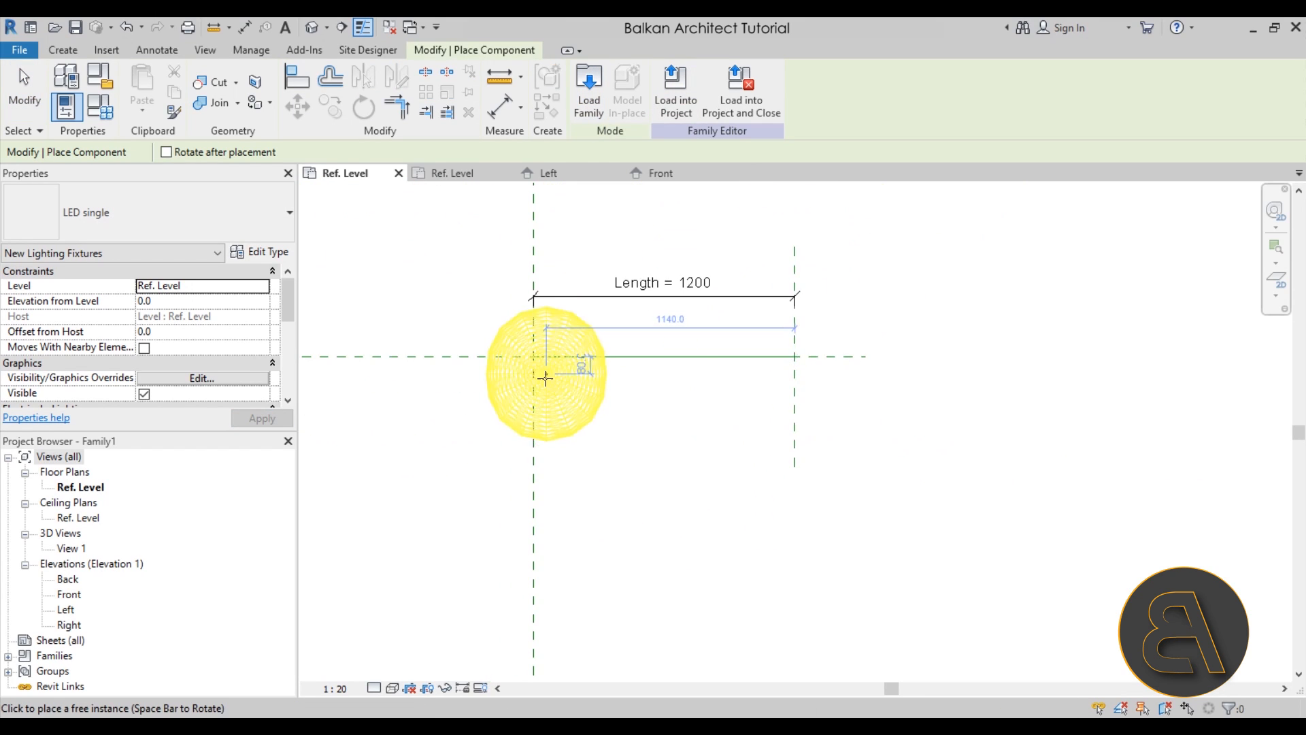
scroll(543, 376, up, 1)
click(552, 388)
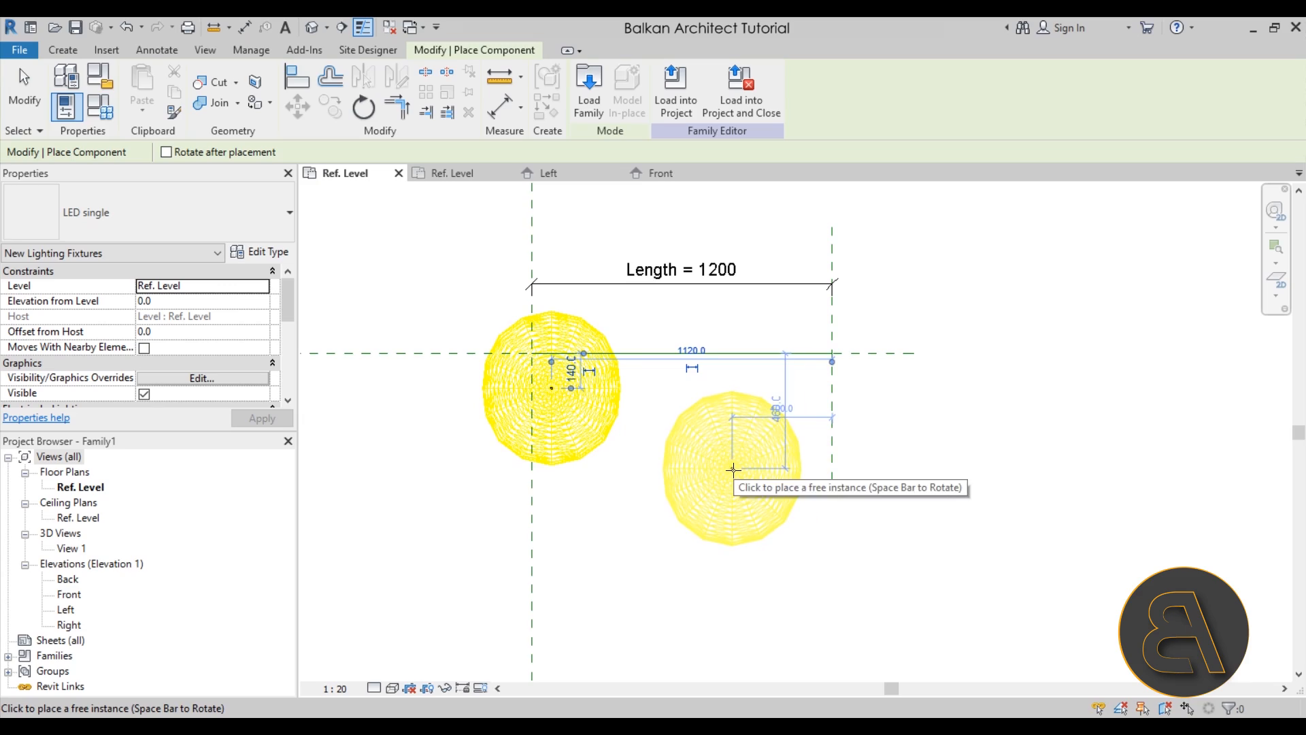
key(Escape)
Step: Examine the placed LED single instance against the left reference plane and the Length dimension in the Ref. Level plan
scroll(554, 386, up, 8)
scroll(652, 426, down, 6)
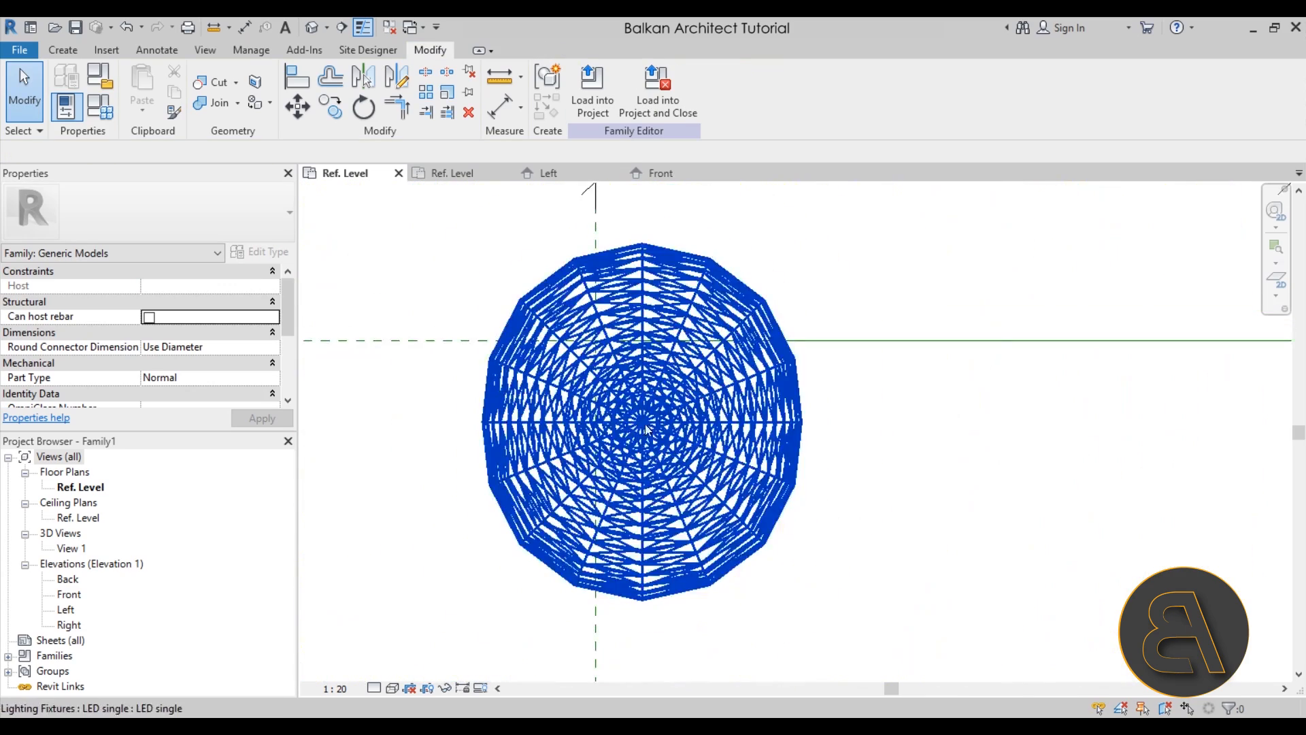
scroll(835, 504, down, 2)
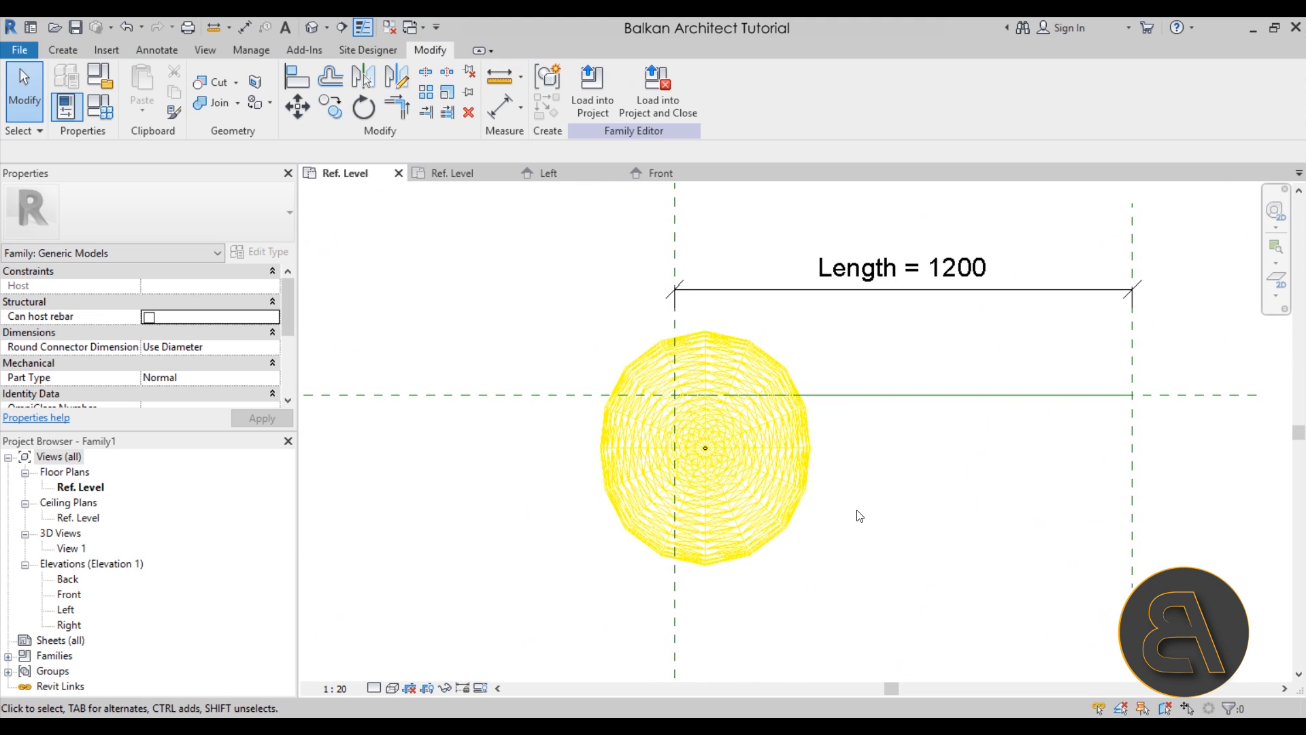
middle_drag(850, 541, 717, 514)
scroll(716, 510, down, 2)
click(671, 475)
click(721, 554)
click(694, 526)
key(Escape)
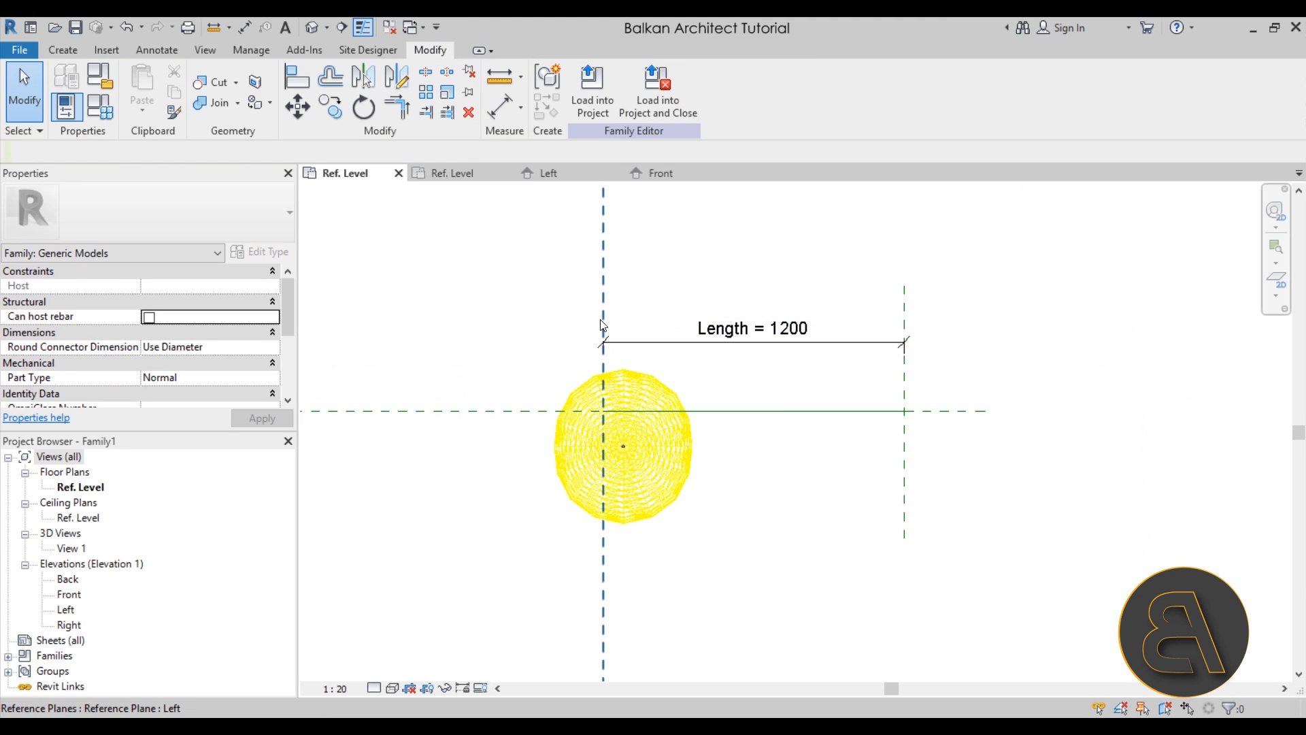
scroll(656, 476, down, 5)
scroll(659, 428, up, 2)
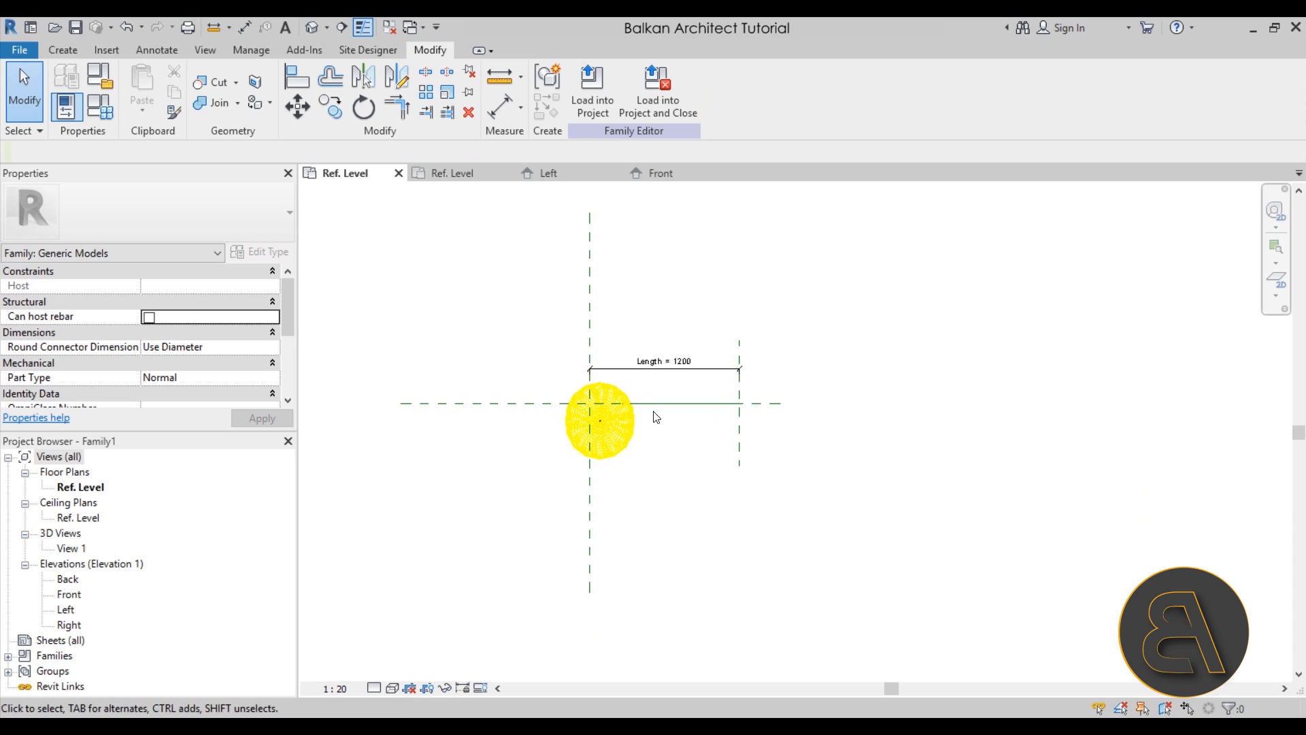
Step: Align the LED single fixture's Center (Left/Right) with the left reference plane and lock the alignment
click(599, 299)
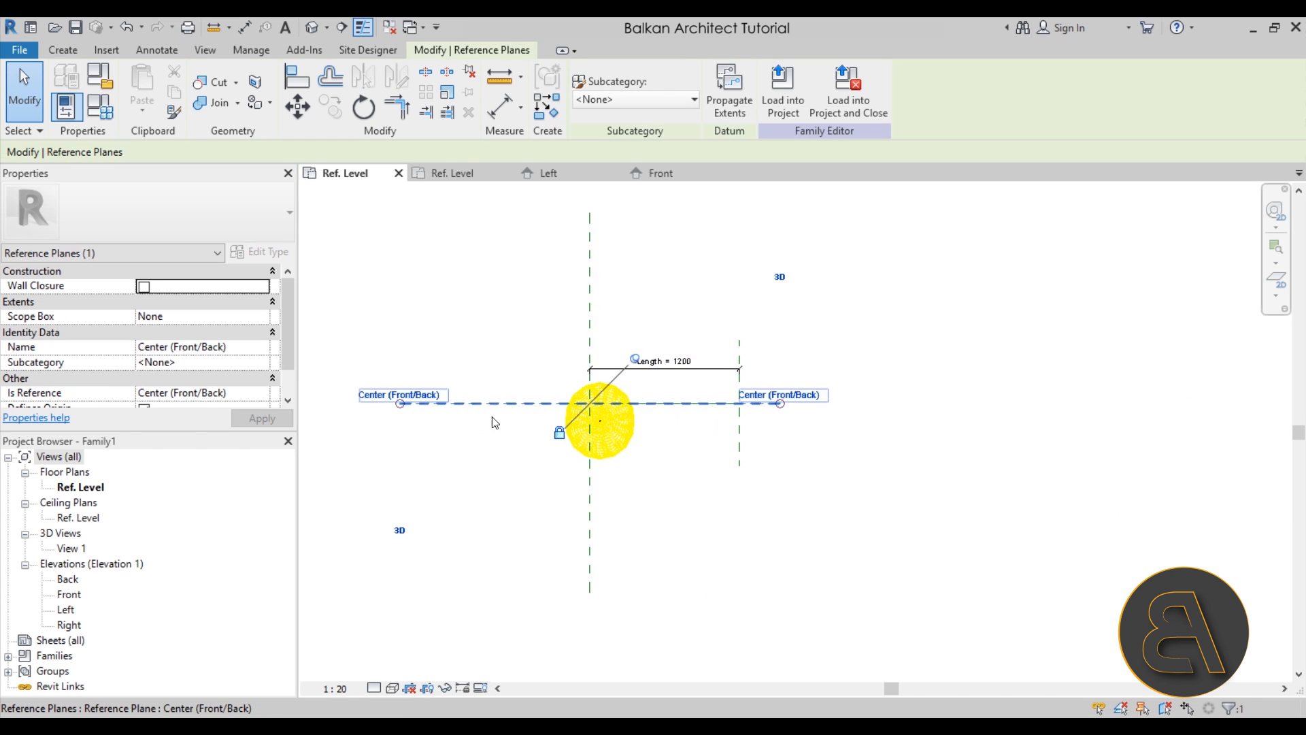
scroll(577, 361, up, 4)
click(541, 368)
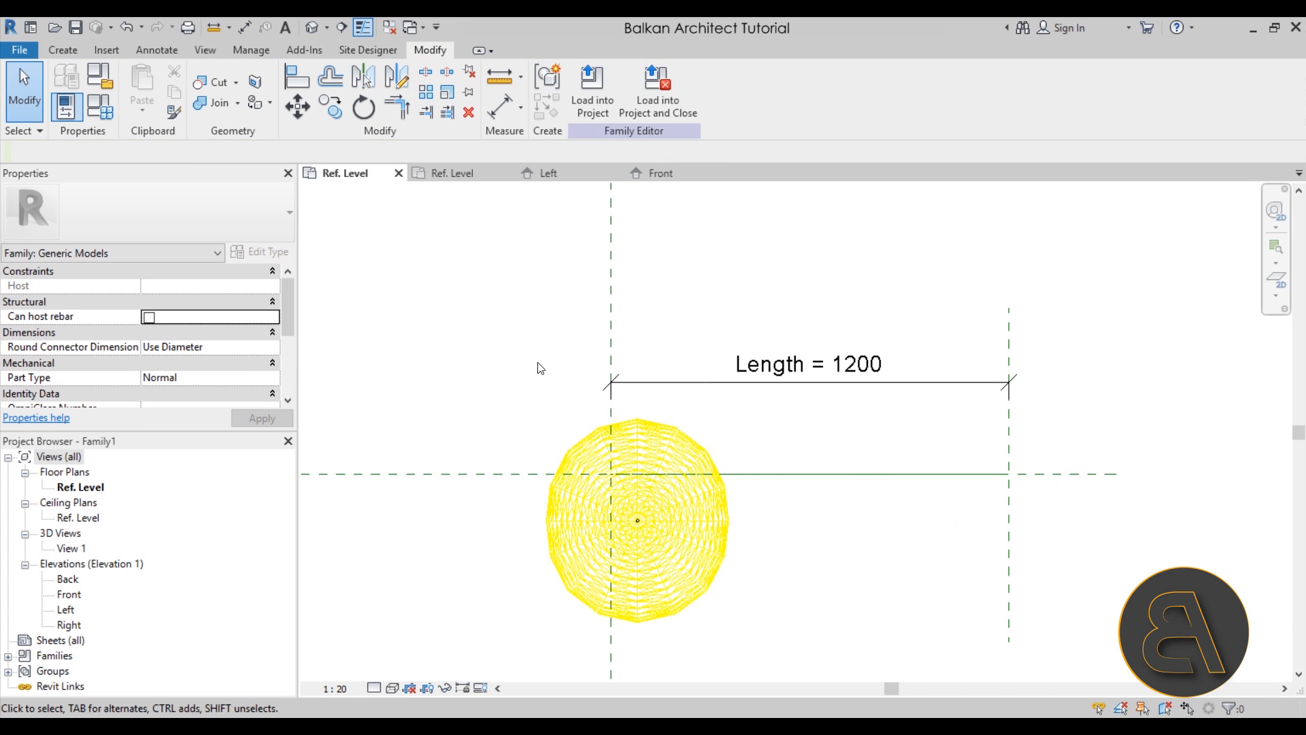
click(296, 91)
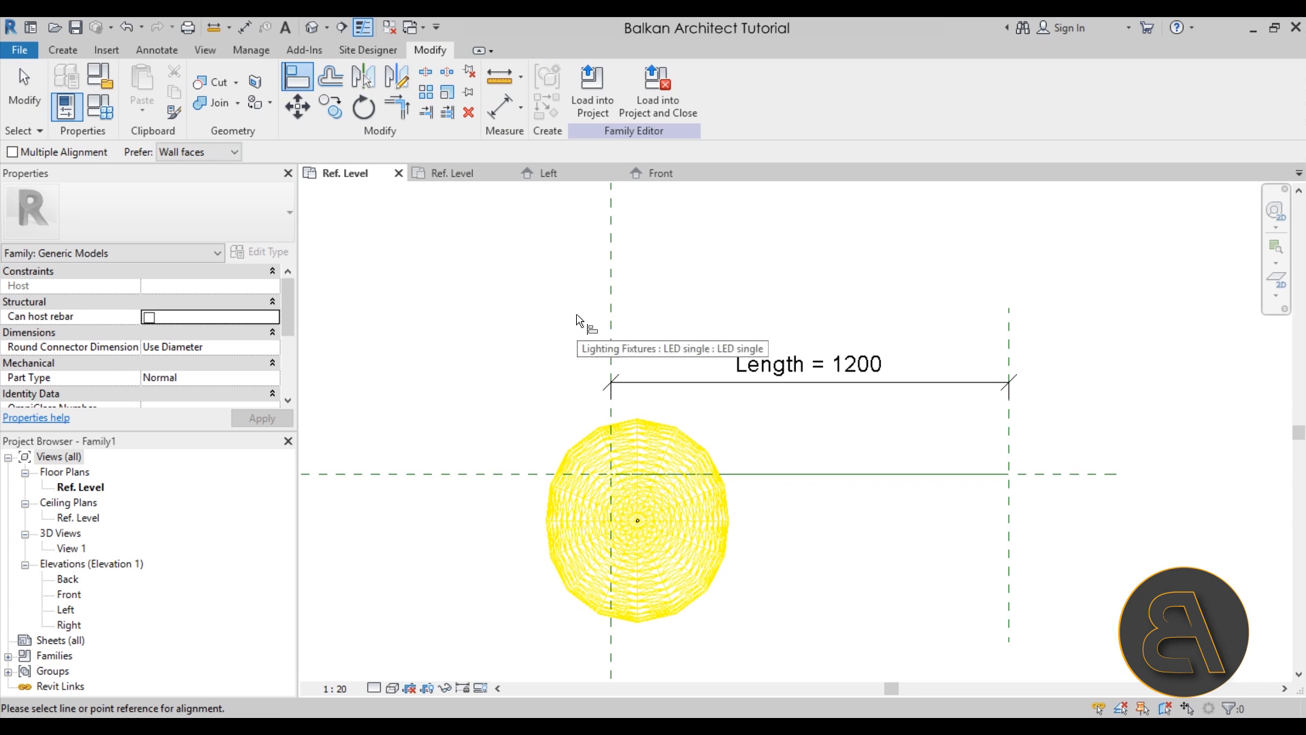
click(607, 307)
scroll(636, 538, up, 5)
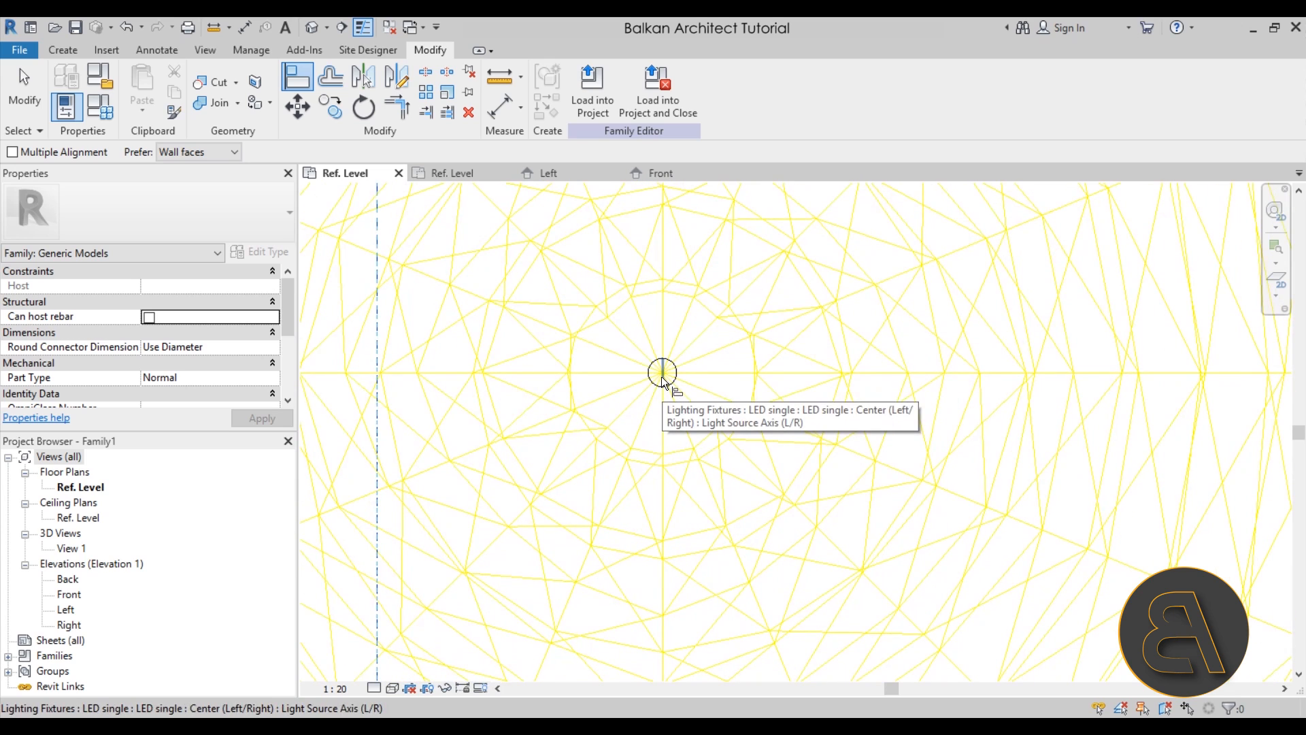
click(663, 380)
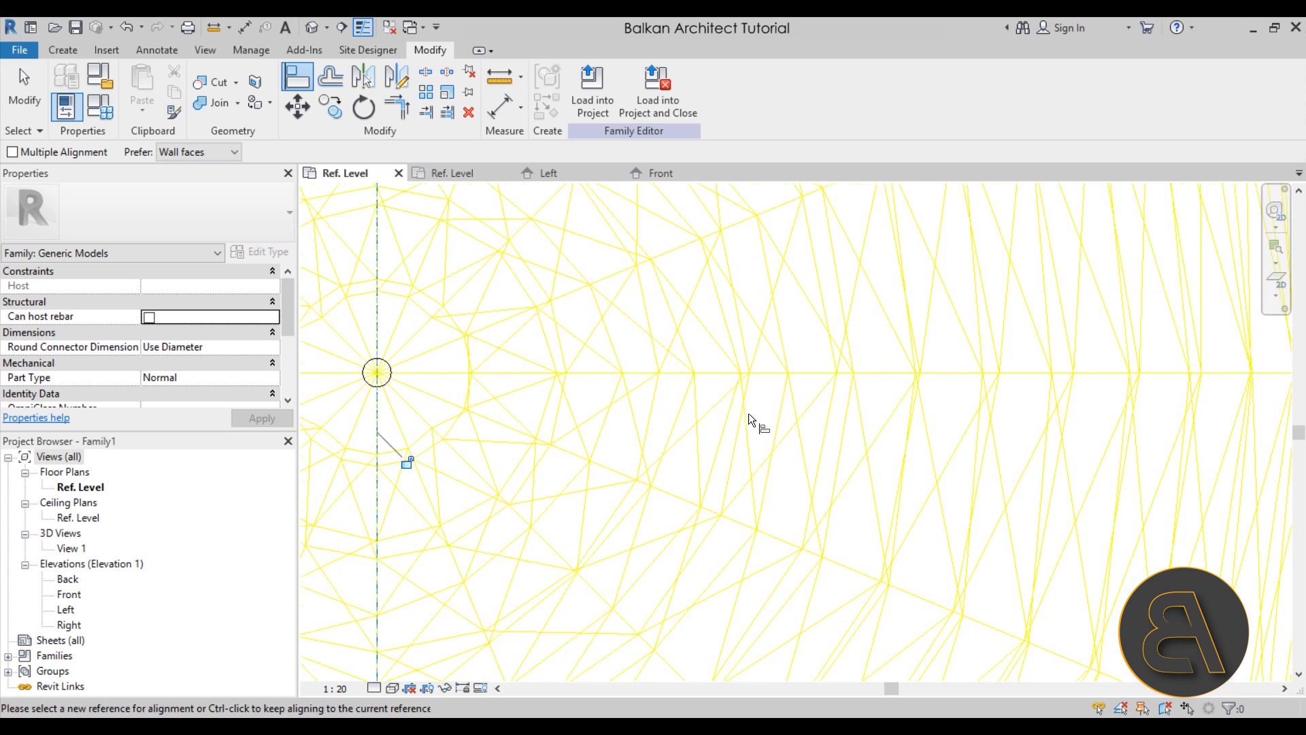
scroll(649, 436, down, 3)
scroll(834, 542, down, 3)
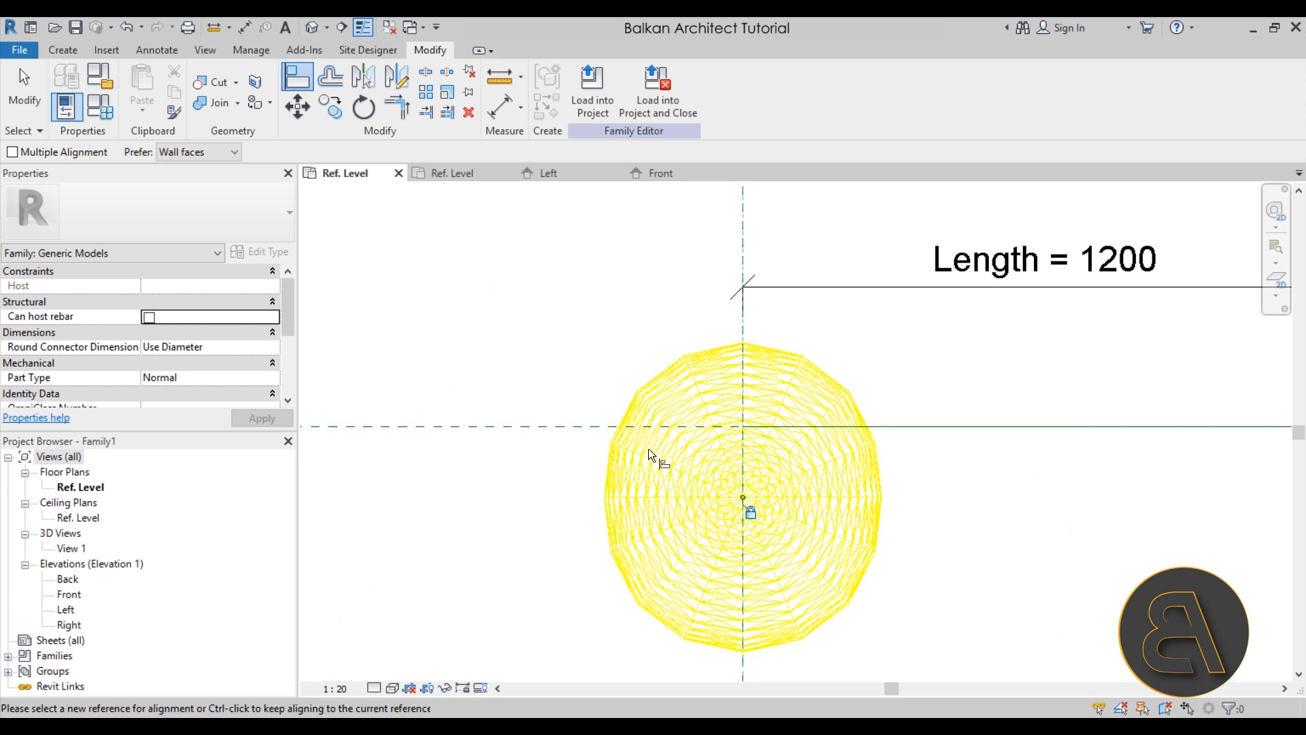
Step: Align the LED single fixture's centre with the horizontal Center (Front/Back) reference plane
click(578, 427)
scroll(811, 520, up, 6)
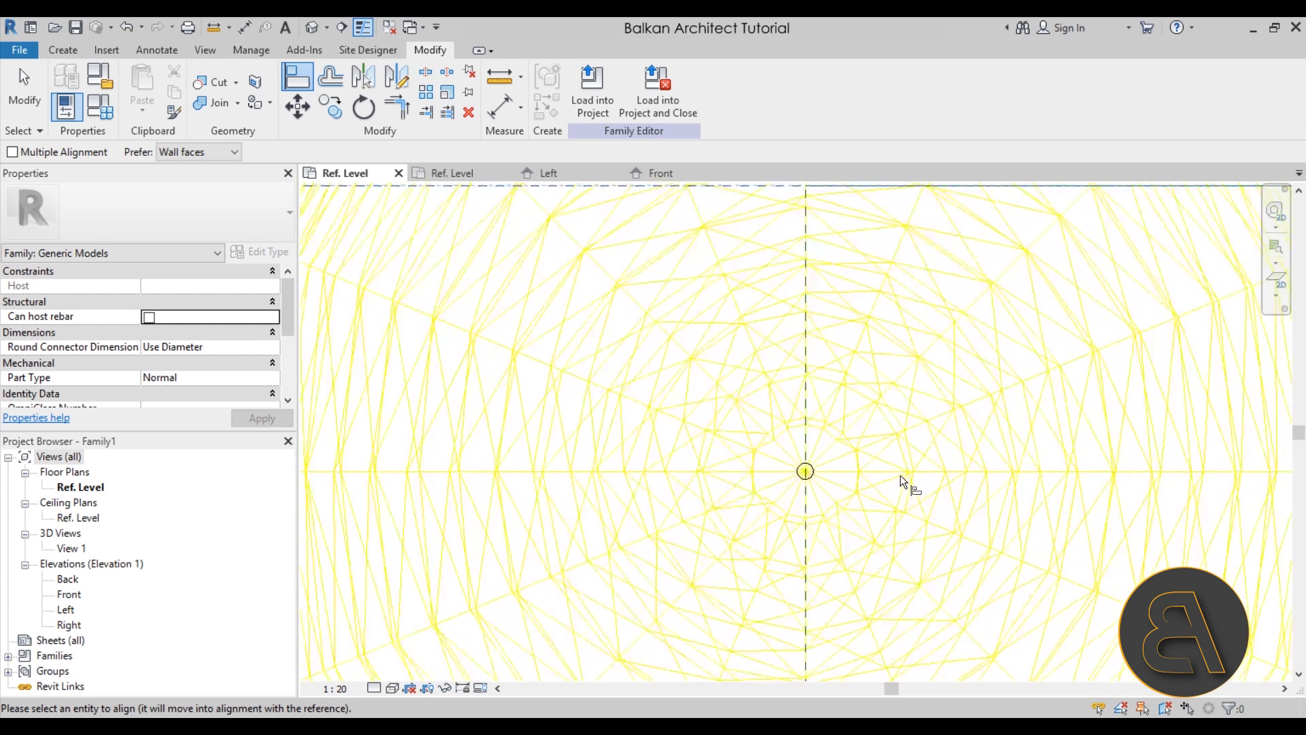
click(746, 470)
scroll(754, 470, down, 5)
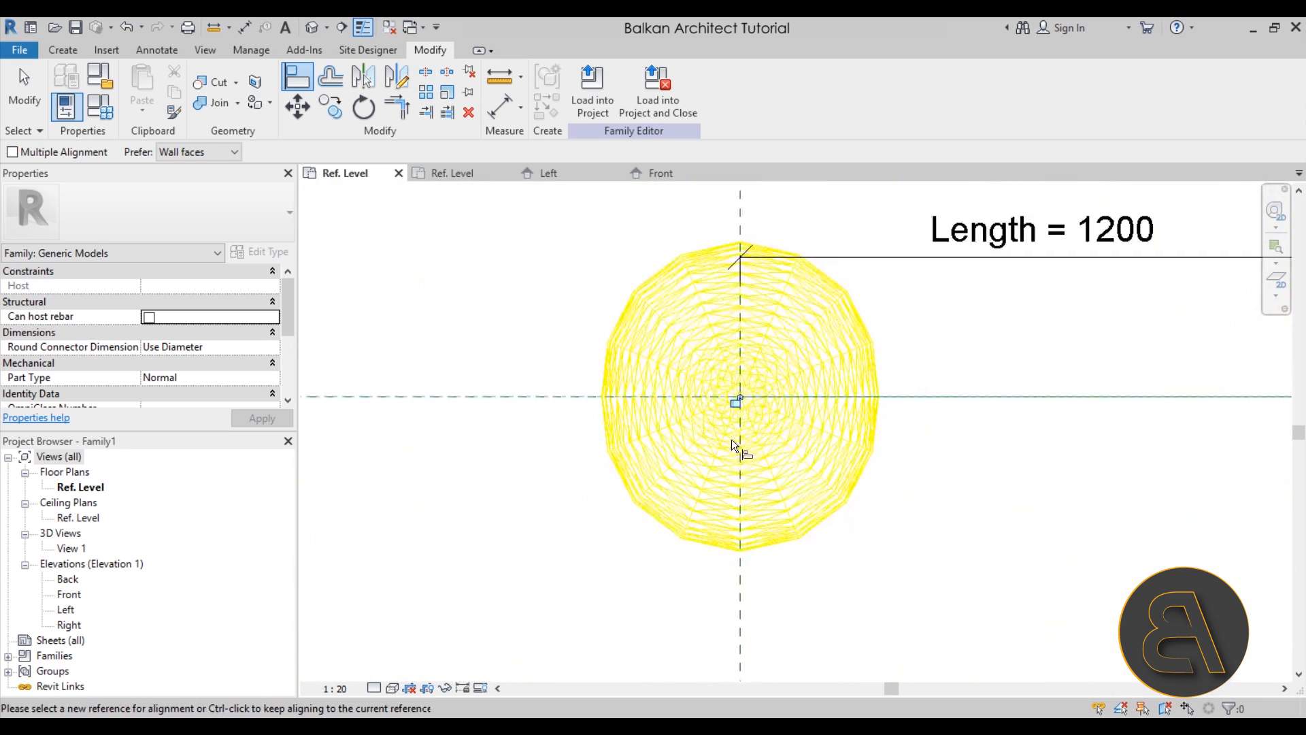
scroll(585, 490, down, 3)
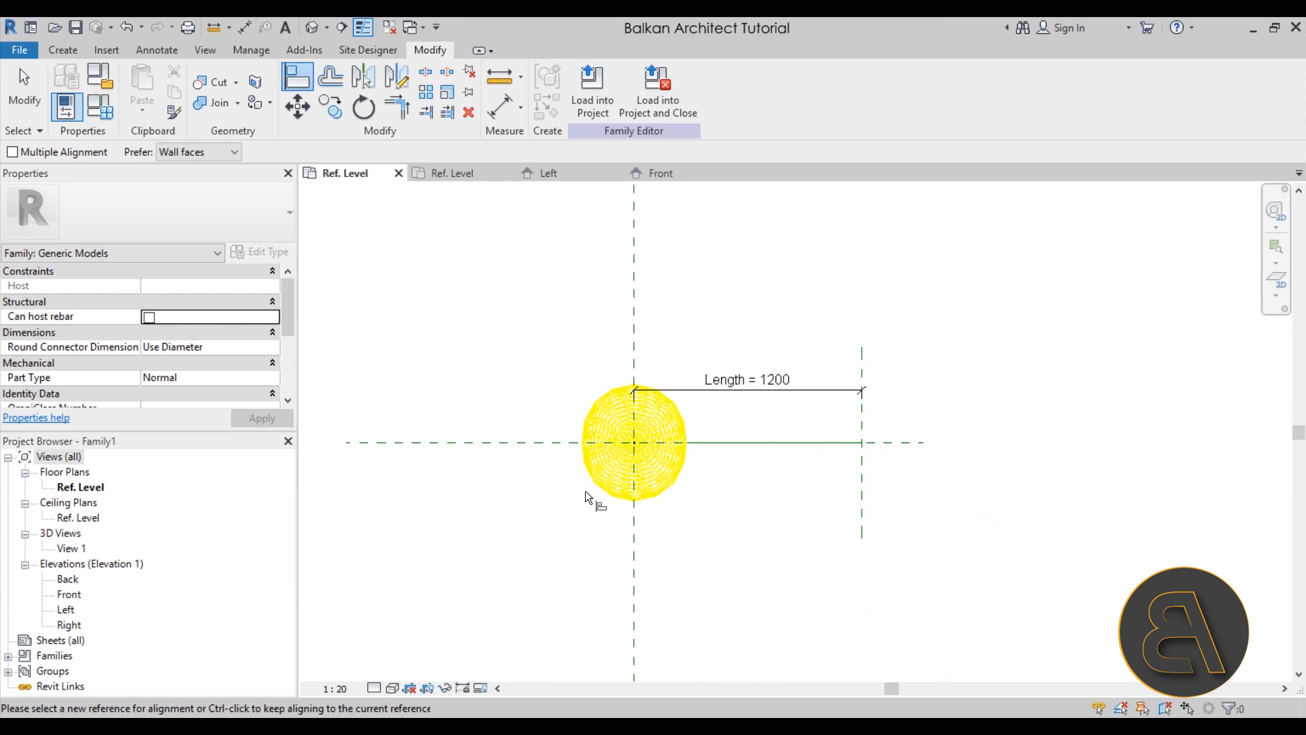
key(Escape)
key(Escape)
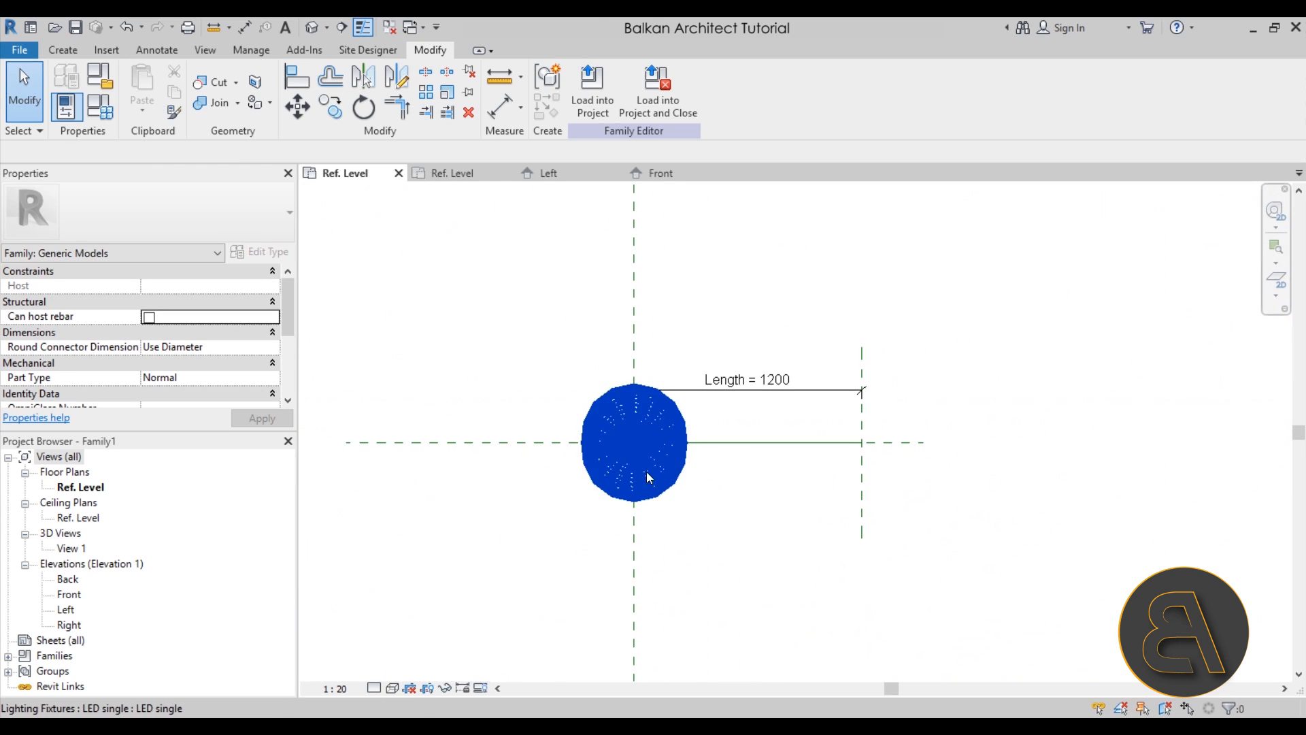
Step: Set up a linear array of the LED single fixture with 5 items, using Move To Last and Group and Associate
scroll(684, 483, up, 3)
middle_drag(674, 491, 642, 496)
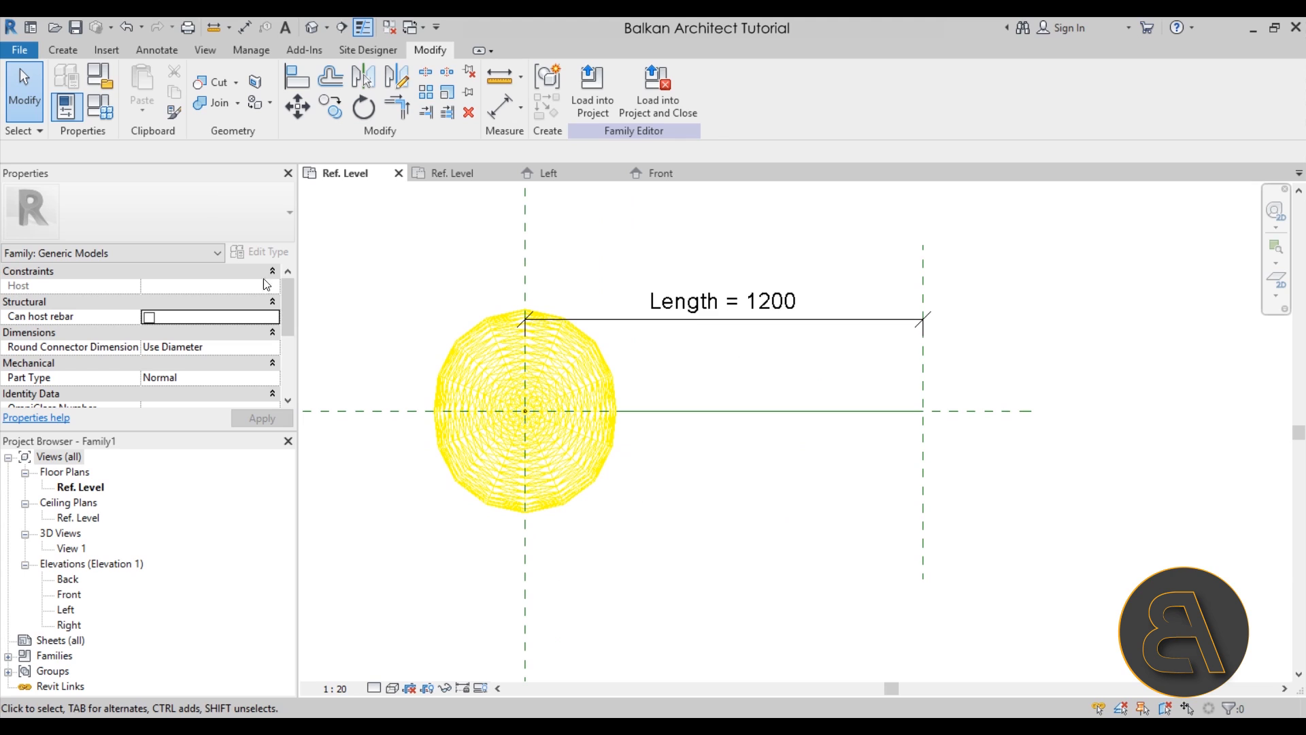
click(424, 101)
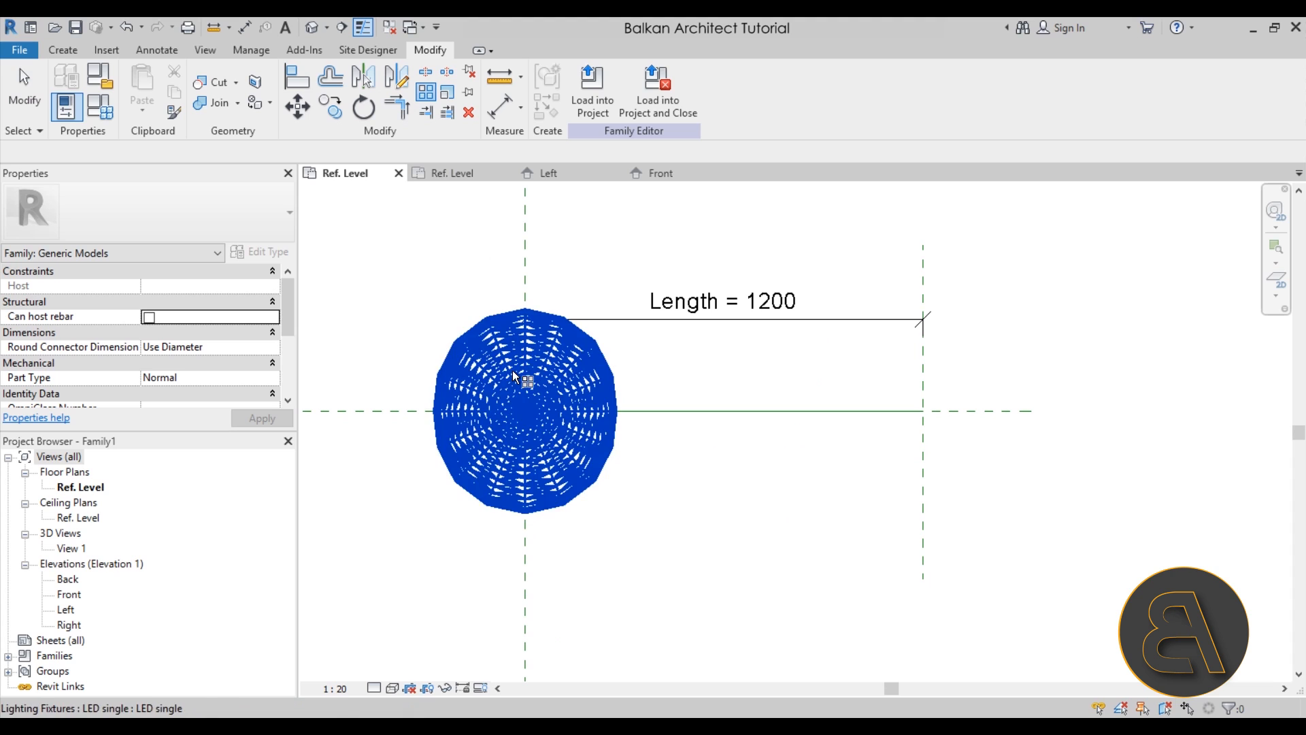
click(474, 313)
key(Return)
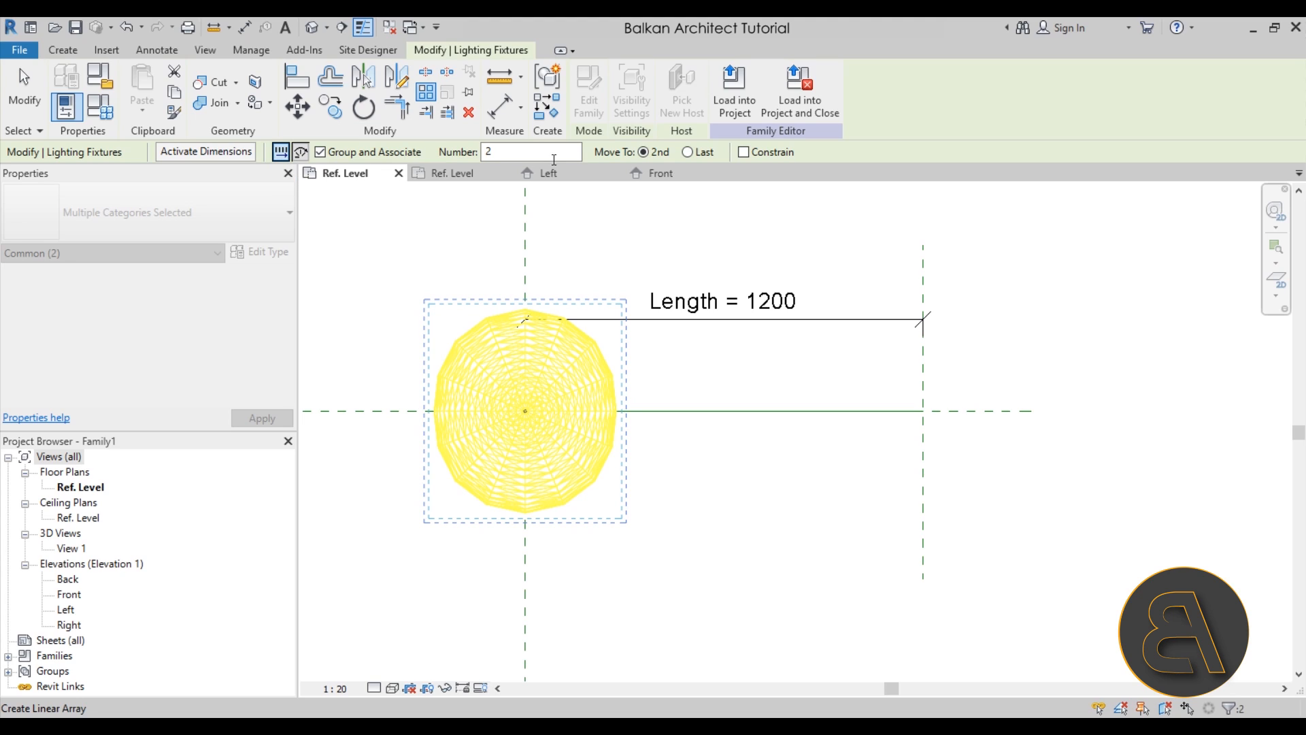
drag(499, 152, 462, 155)
text(5)
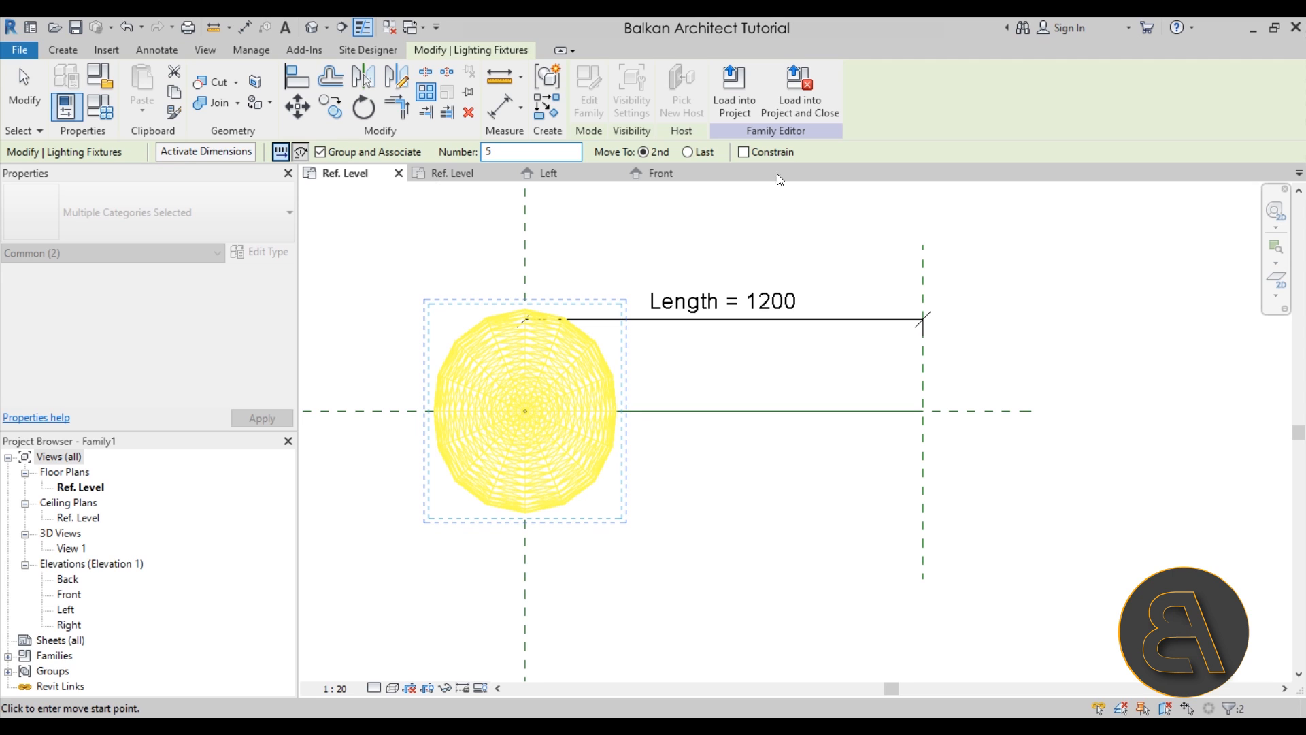
click(685, 153)
Step: Place the array's last fixture about 1120 mm from the first, just short of the right reference plane, and accept the count of 5
scroll(532, 422, up, 5)
scroll(505, 425, up, 1)
click(434, 364)
scroll(586, 456, down, 4)
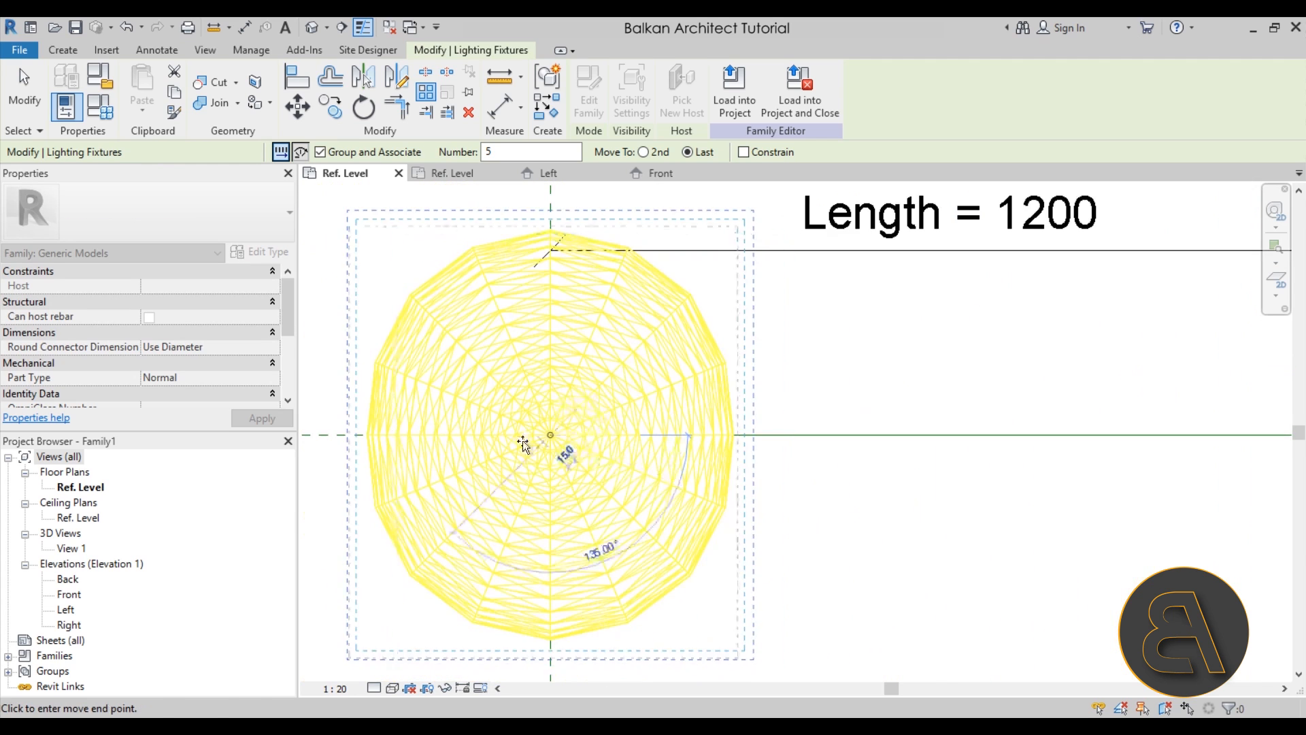
scroll(714, 453, up, 4)
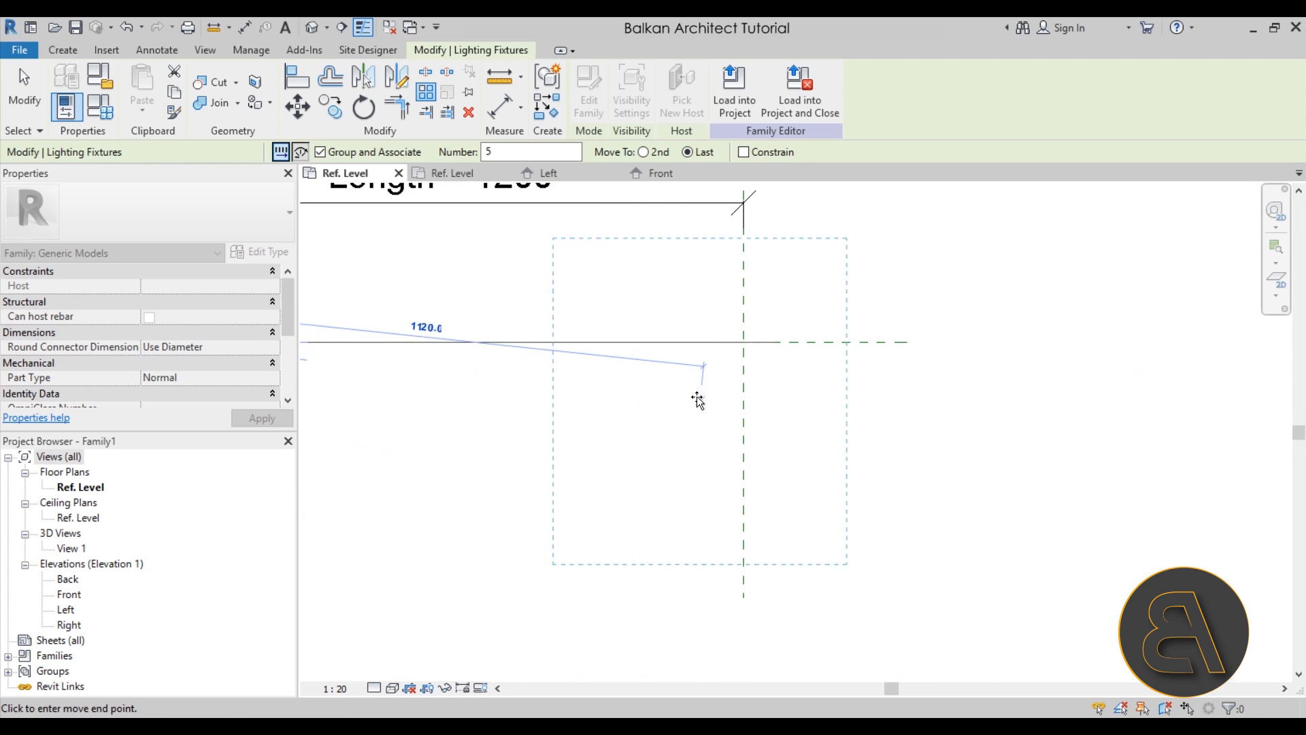
click(694, 370)
scroll(864, 580, down, 2)
middle_drag(932, 601, 928, 518)
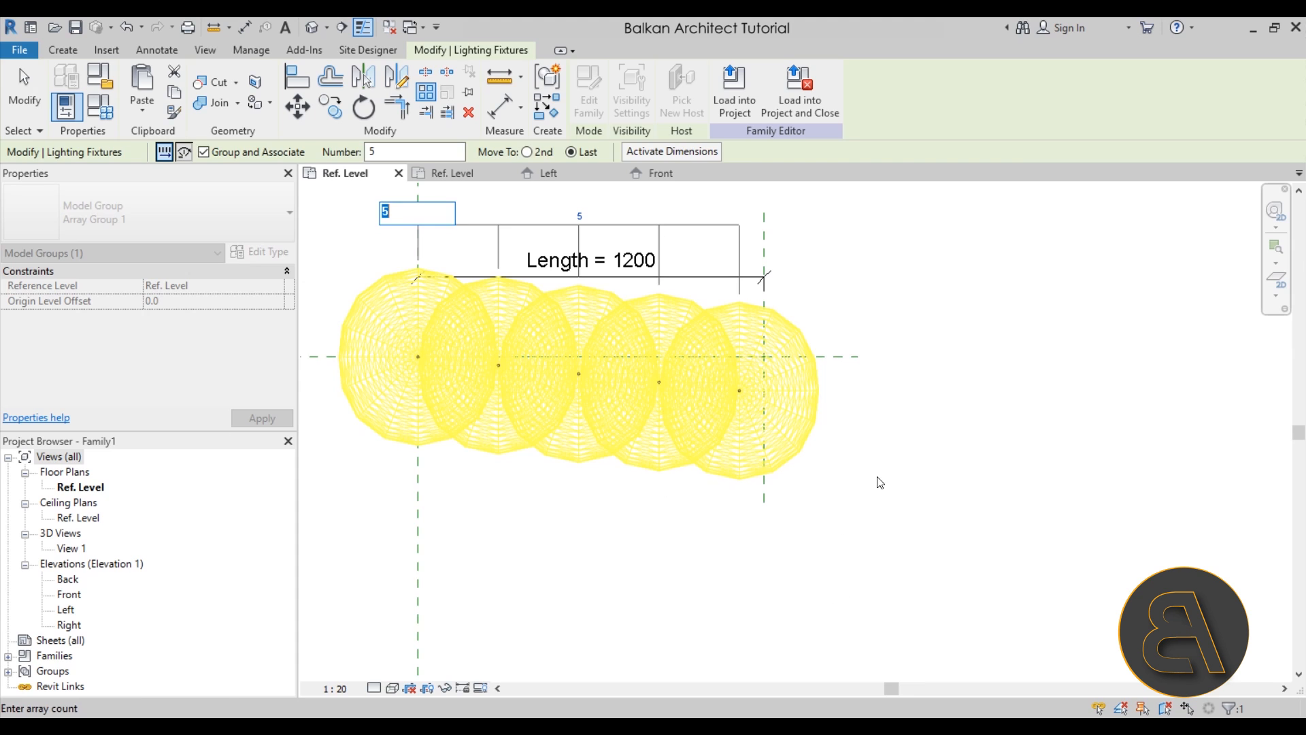
key(Return)
scroll(815, 375, up, 3)
key(Escape)
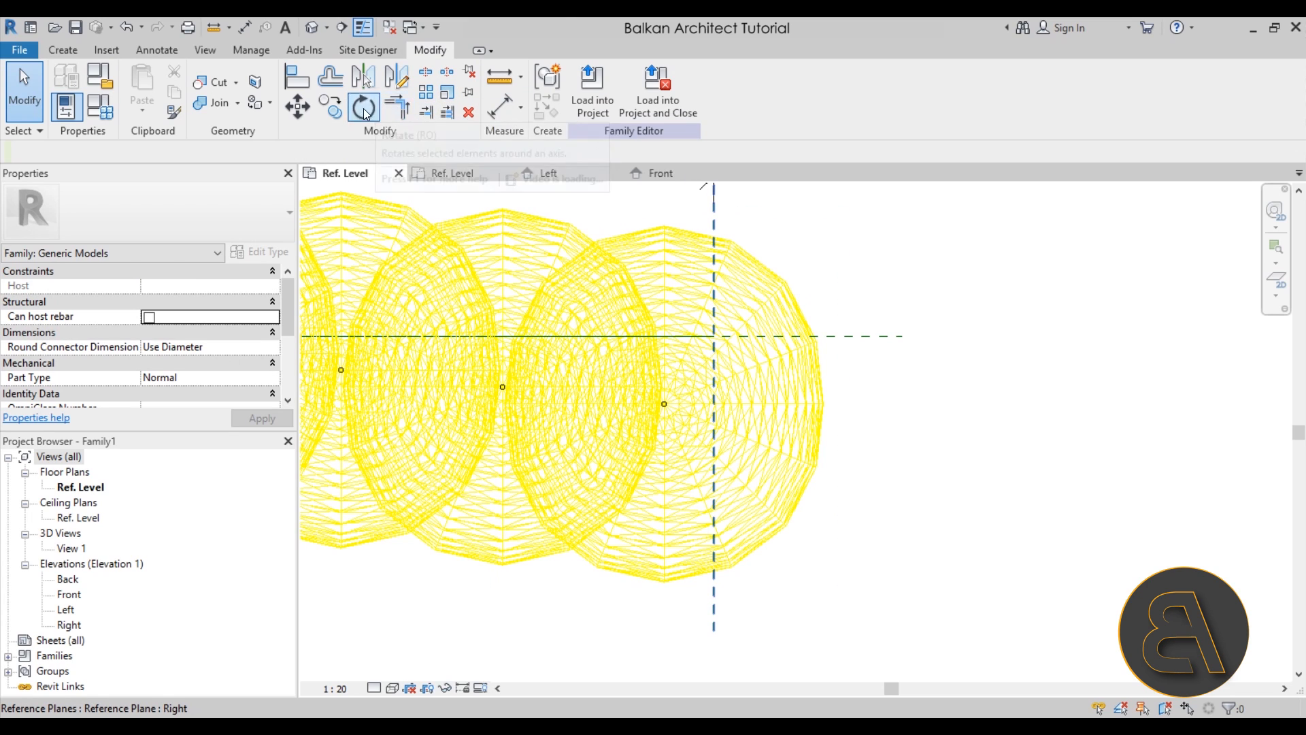
Step: Align the last arrayed fixture's centre with the right reference plane and lock the alignment
click(297, 79)
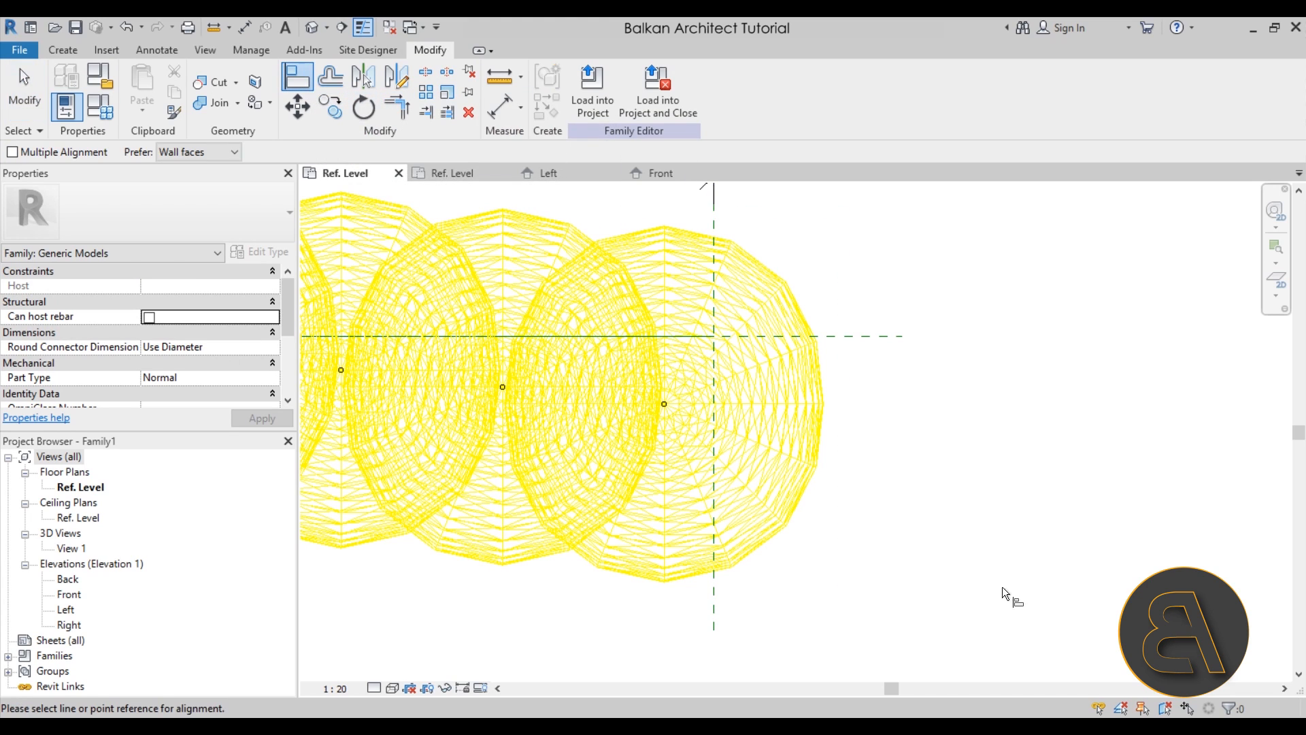
click(717, 615)
scroll(862, 487, down, 3)
scroll(860, 486, up, 10)
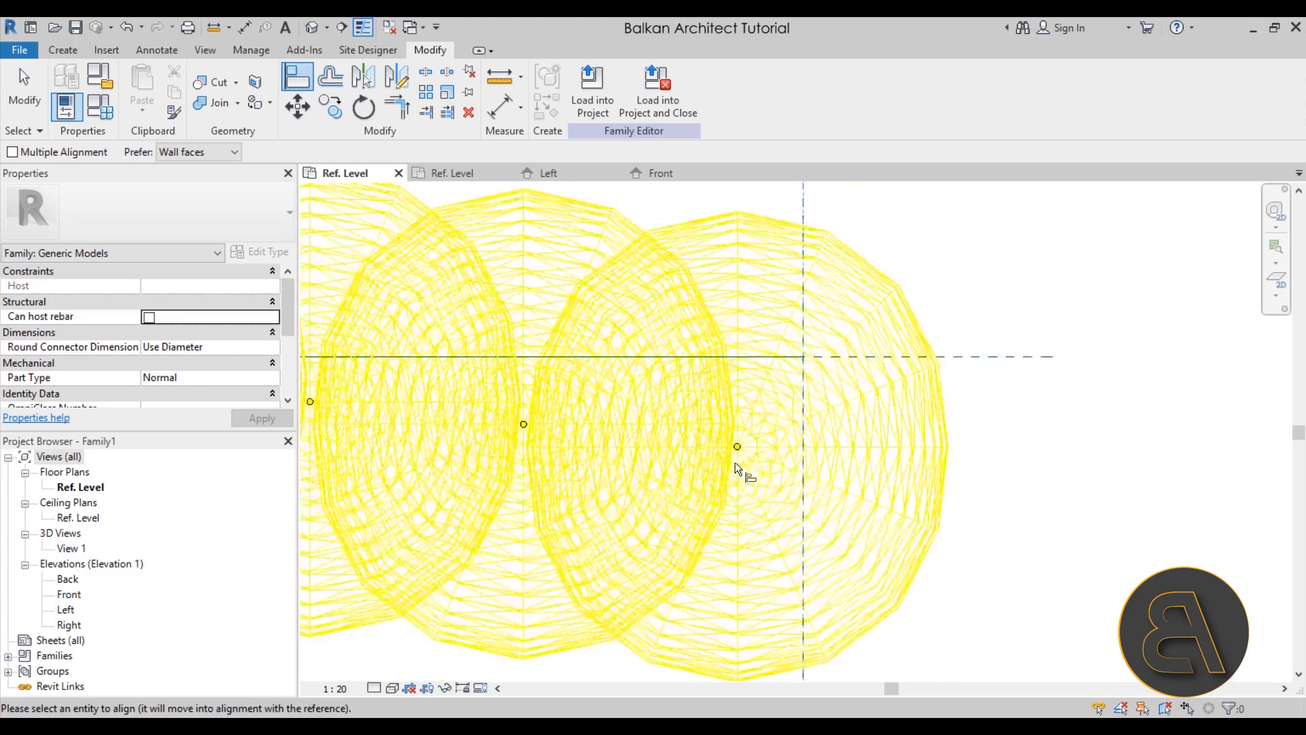
click(754, 406)
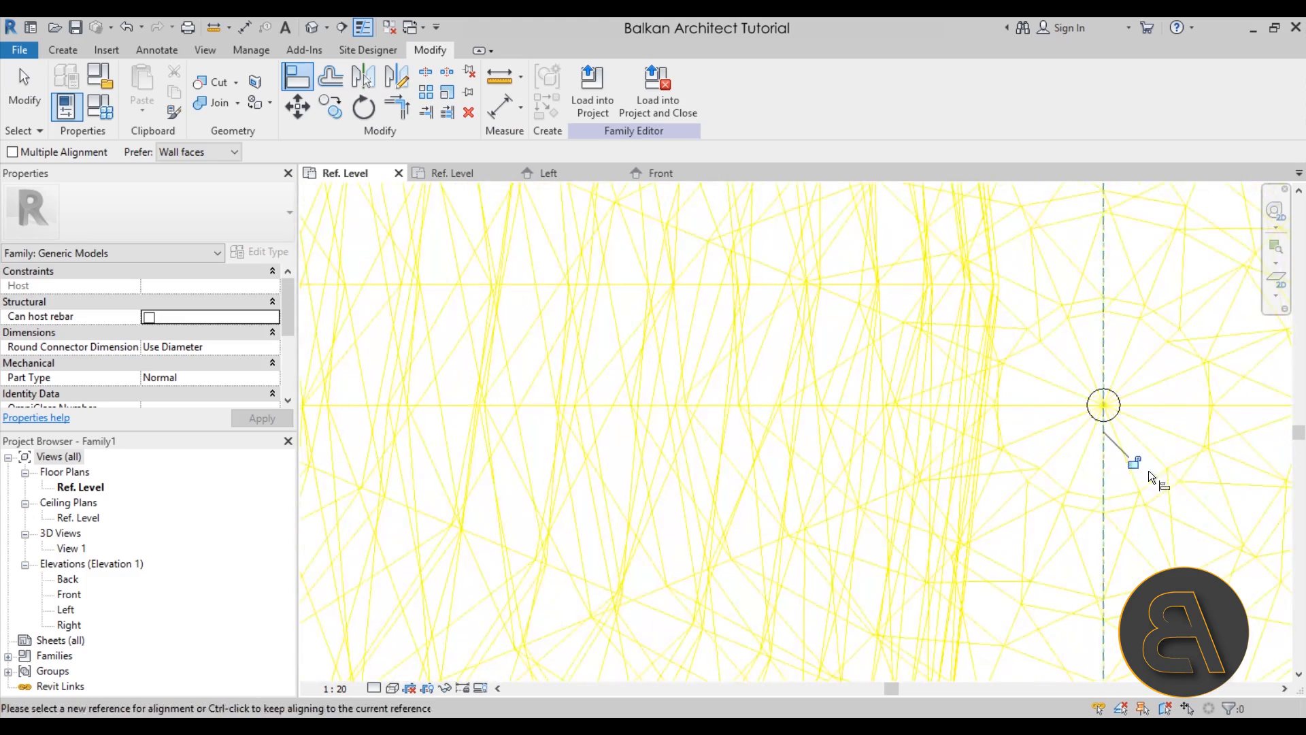
scroll(650, 449, down, 5)
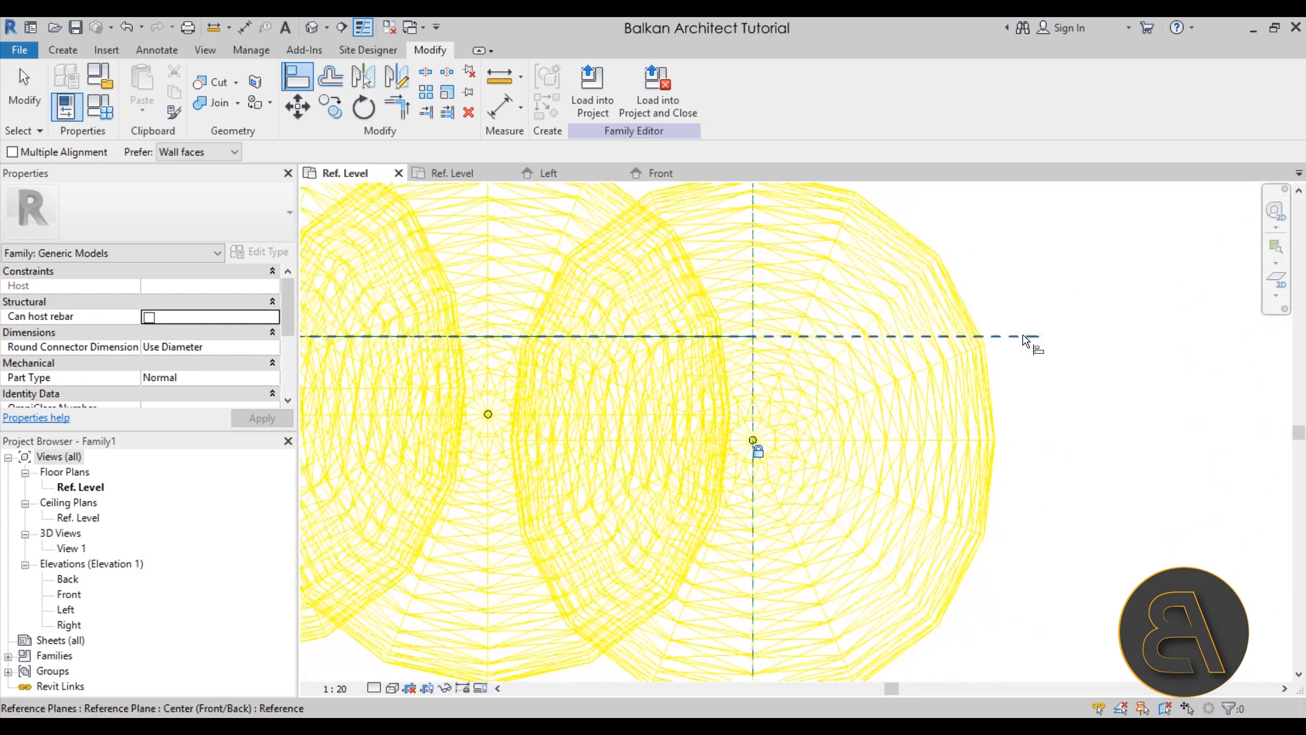
Step: Align the last arrayed fixture with the Center (Front/Back) reference plane and lock the alignment
click(1024, 335)
scroll(752, 435, up, 5)
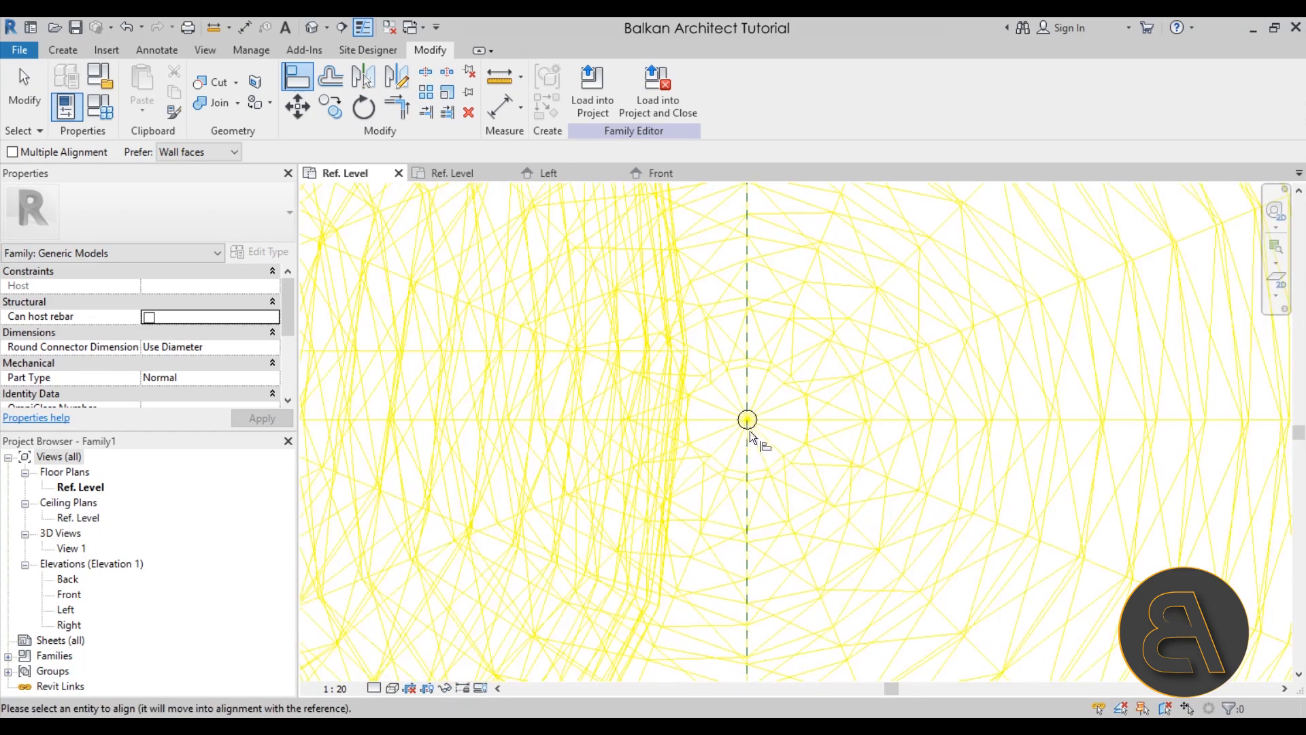
click(747, 419)
scroll(883, 411, down, 5)
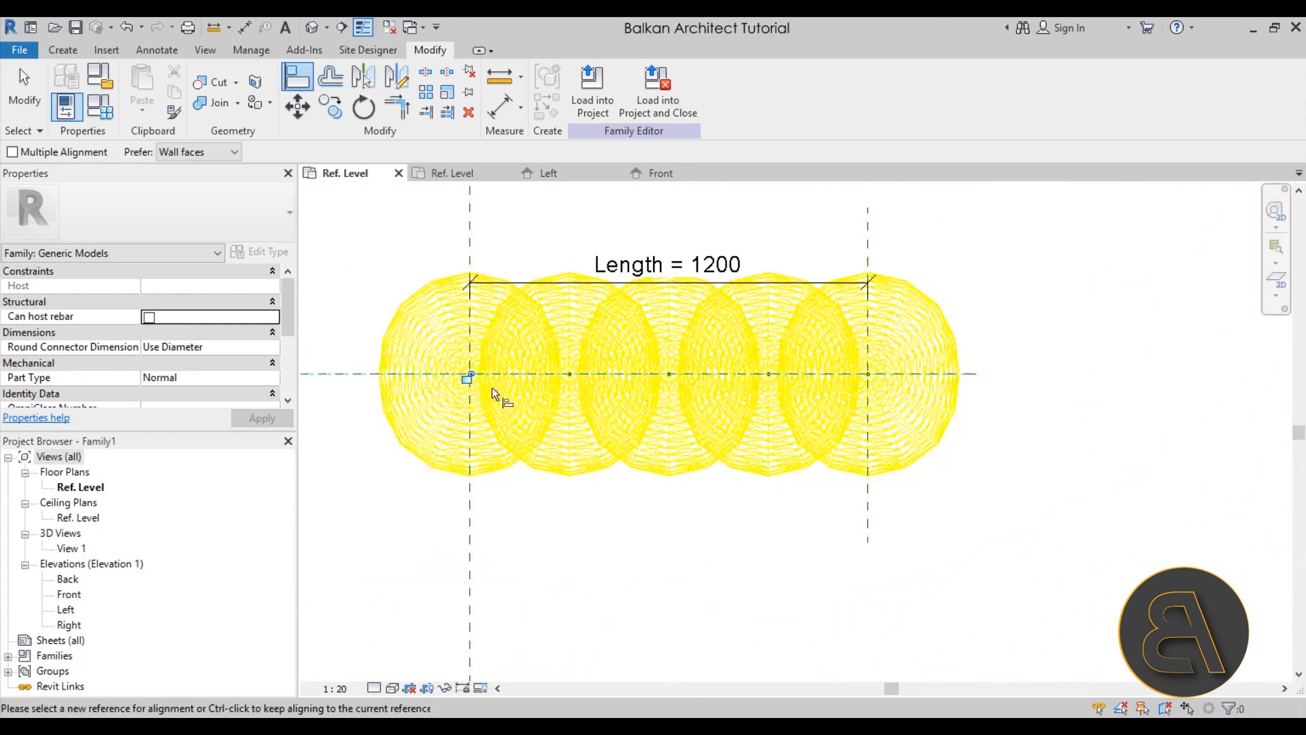
click(468, 378)
key(Escape)
key(Escape)
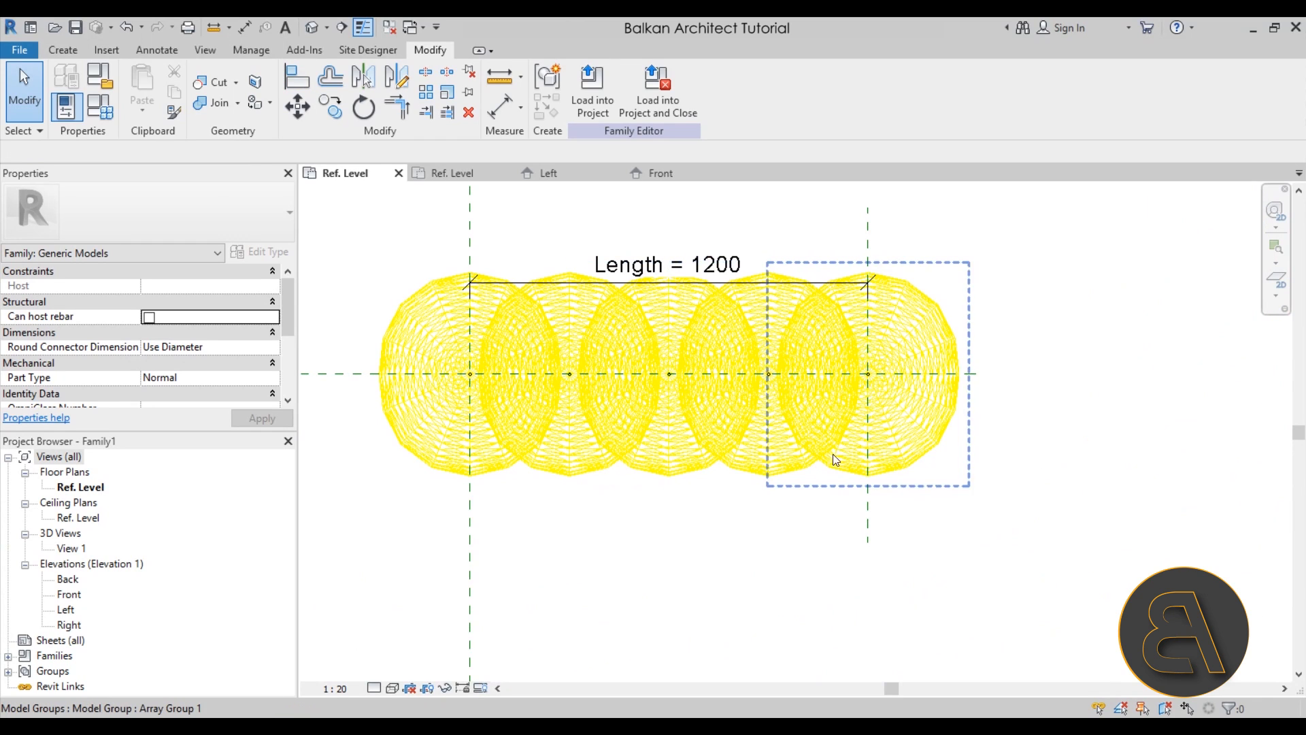
Step: Label the array count with a new family type parameter named No. of lights
click(591, 484)
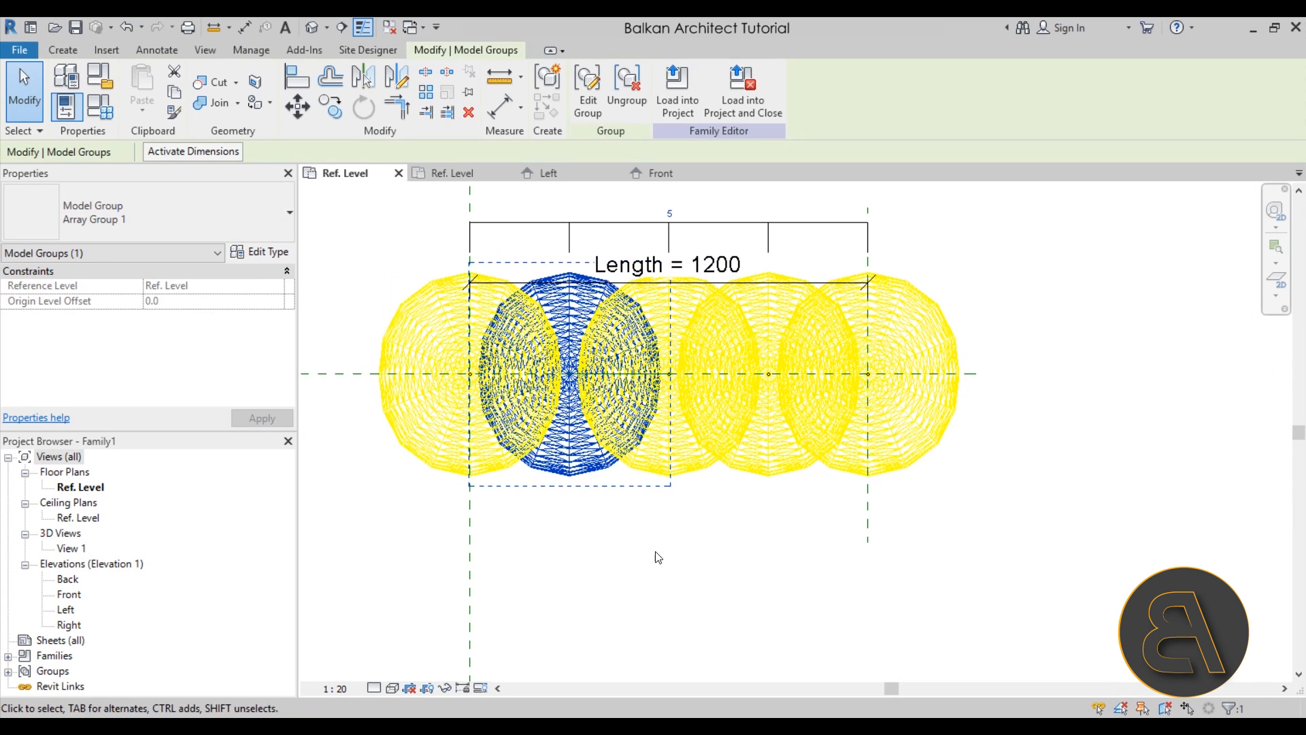
scroll(708, 523, down, 2)
scroll(592, 313, up, 3)
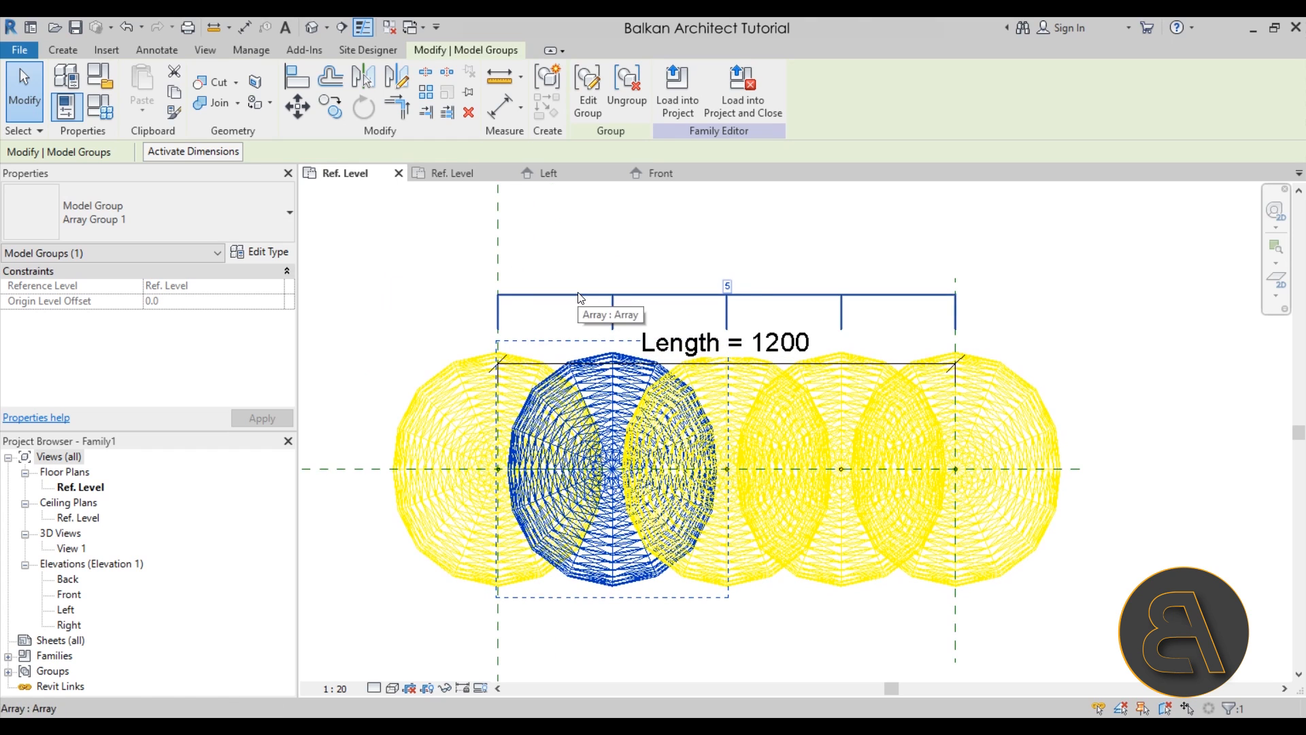
click(579, 297)
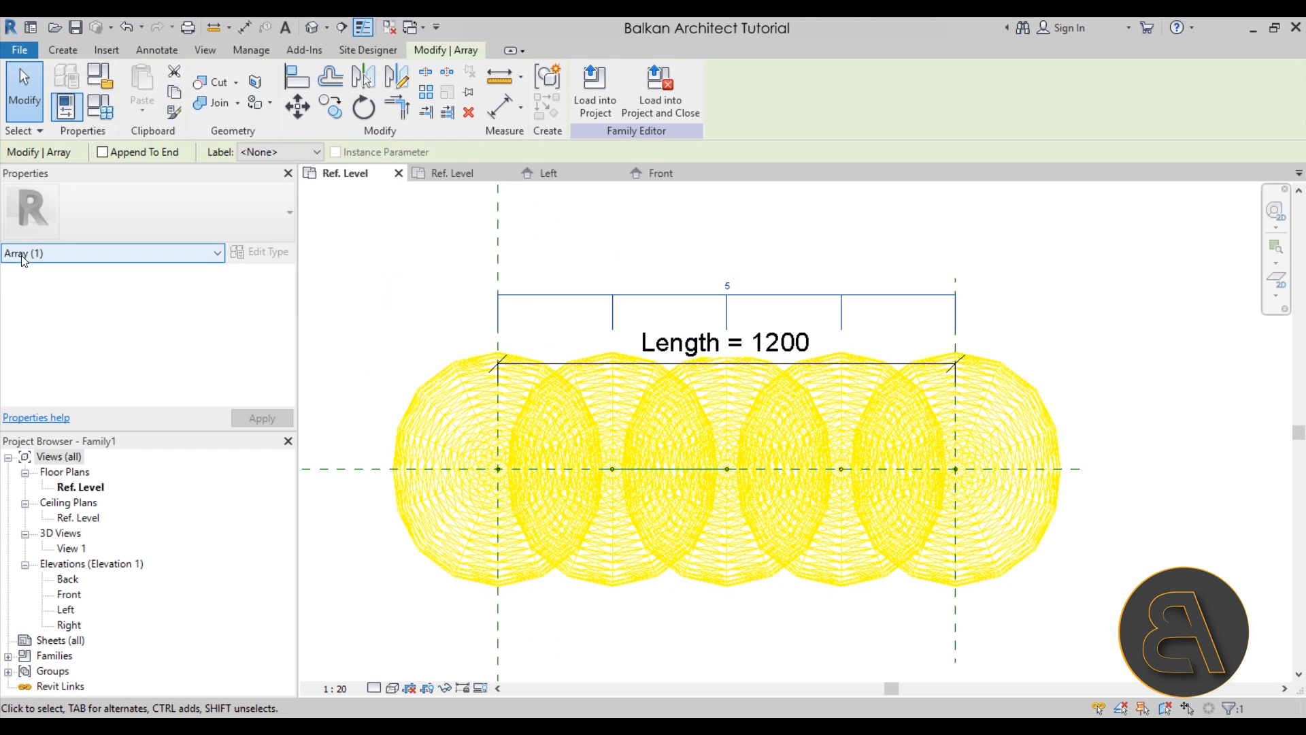
middle_drag(672, 268, 665, 279)
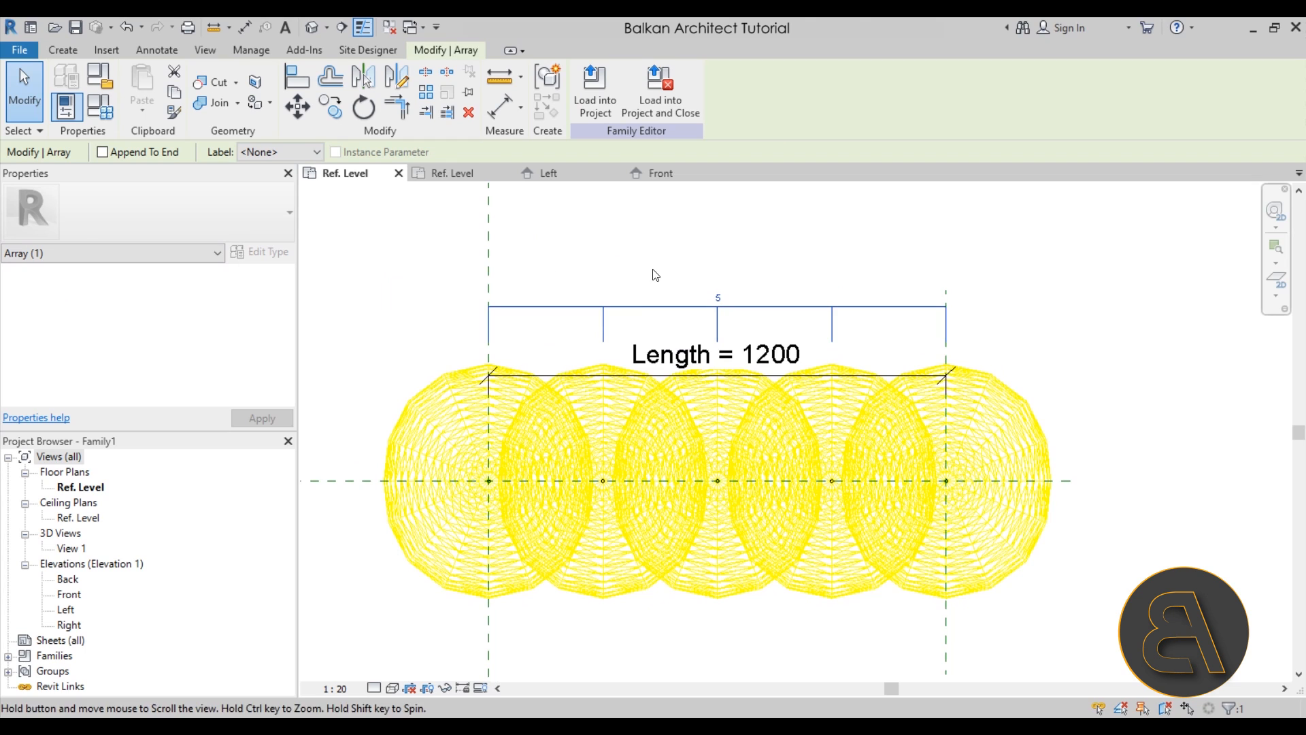
middle_drag(628, 318, 621, 289)
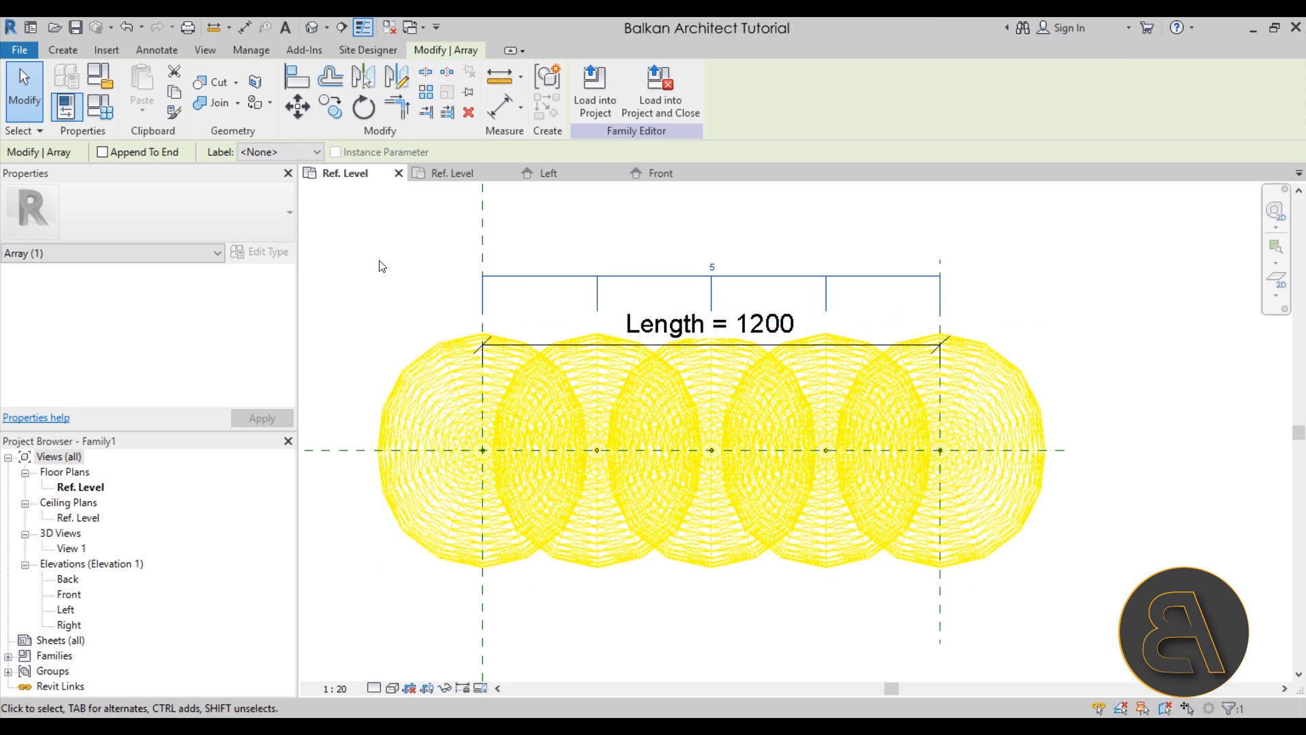
click(255, 154)
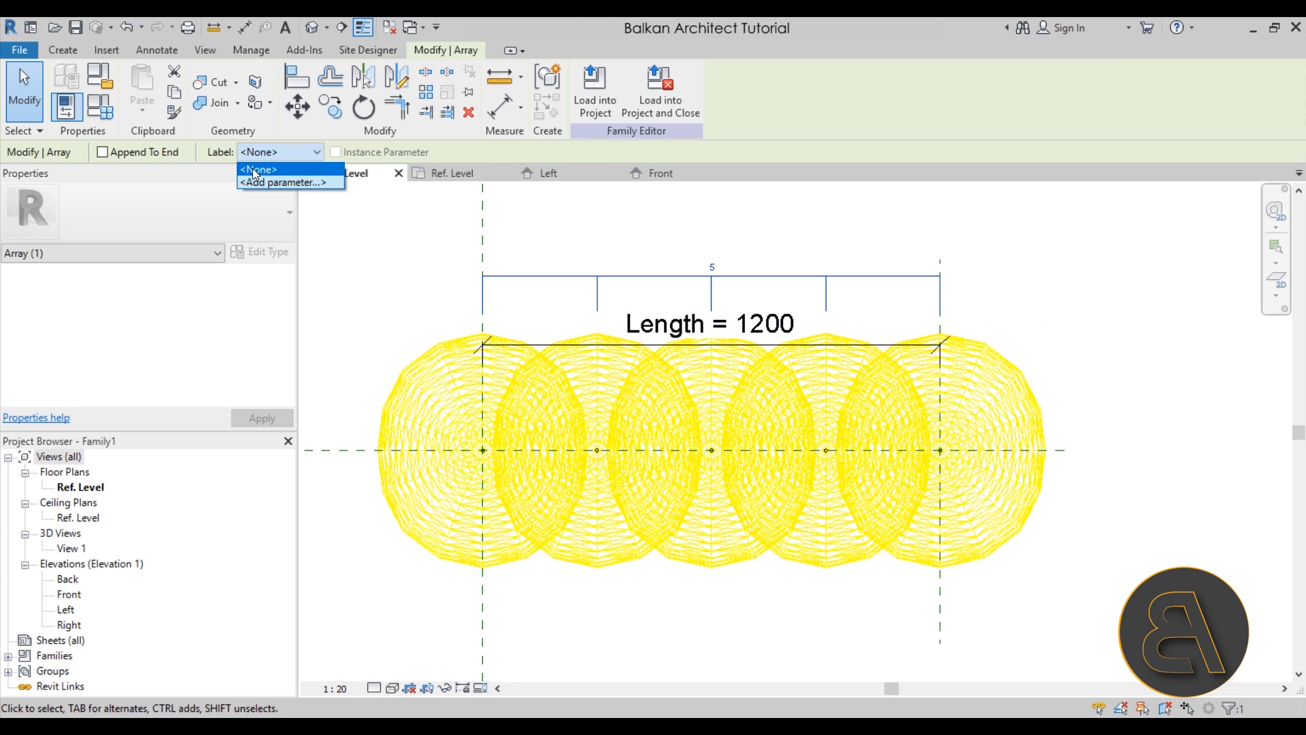
click(257, 155)
click(267, 155)
click(272, 178)
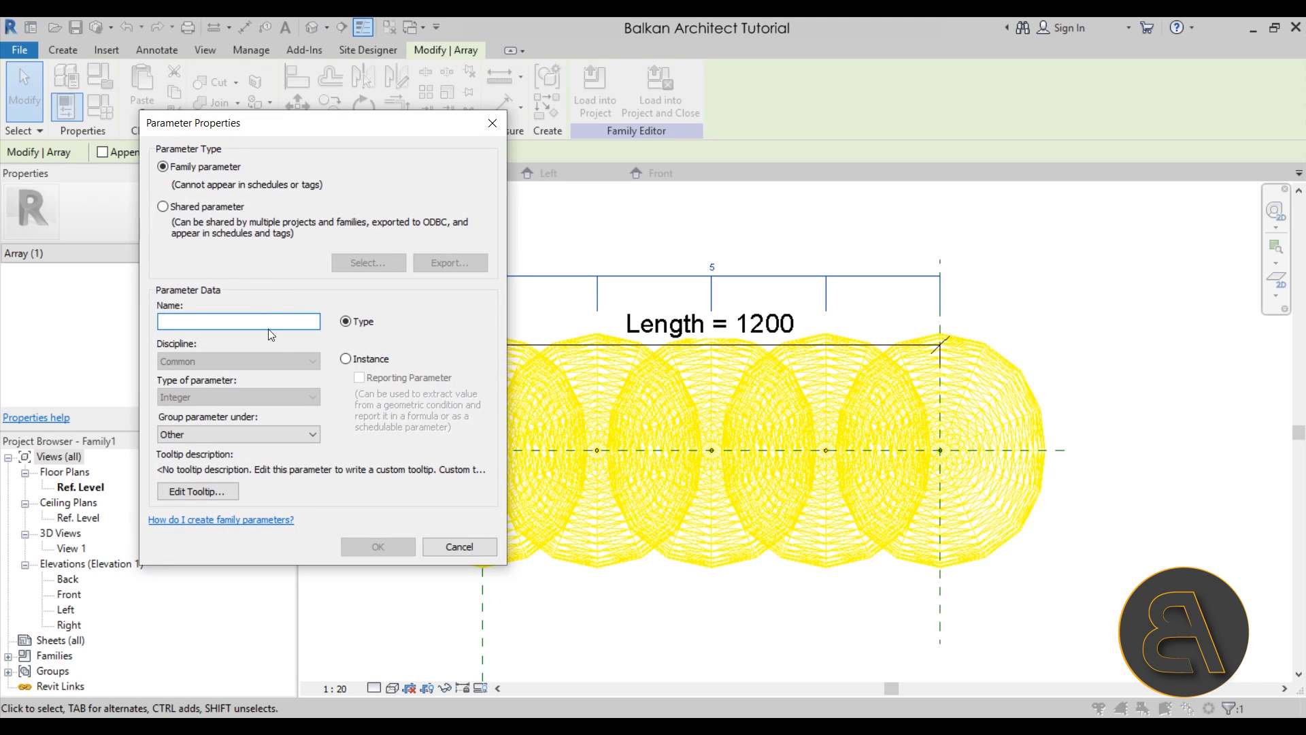
text(No. of lights)
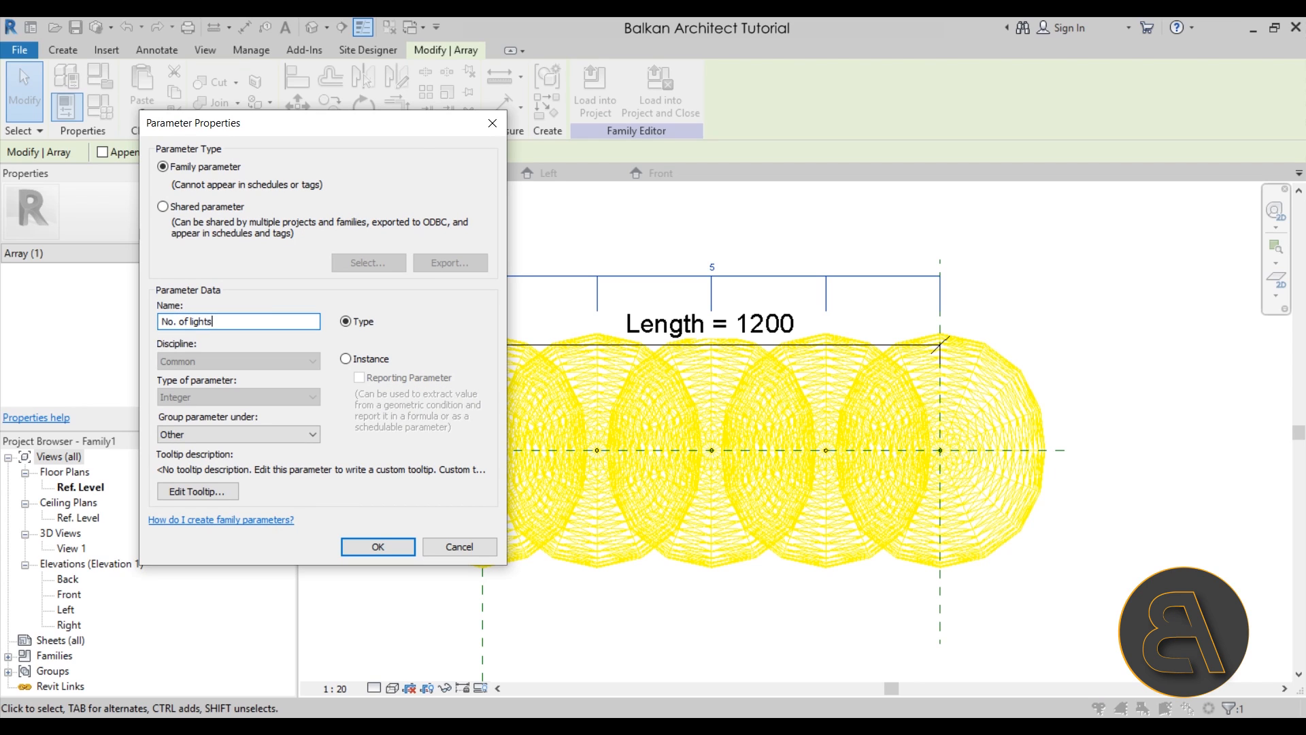
key(Return)
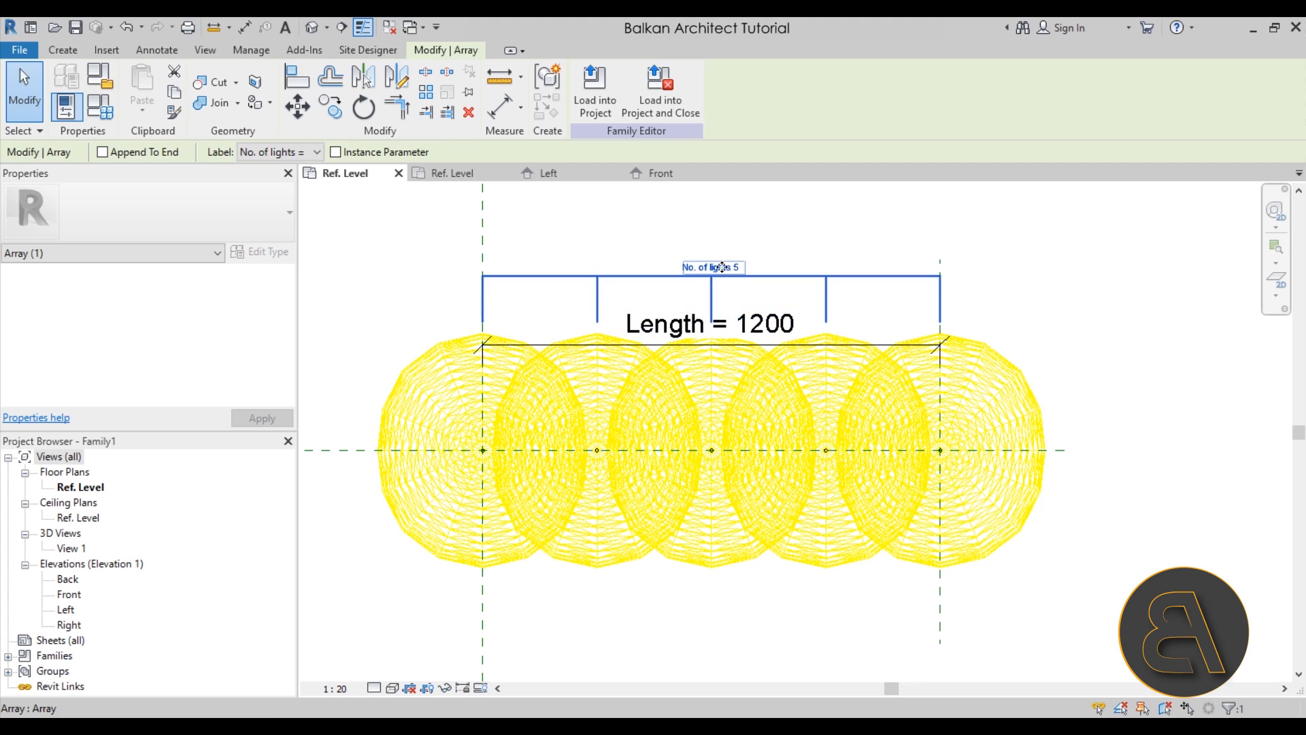
Step: Change the No. of lights family parameter from a type to an instance parameter
click(99, 111)
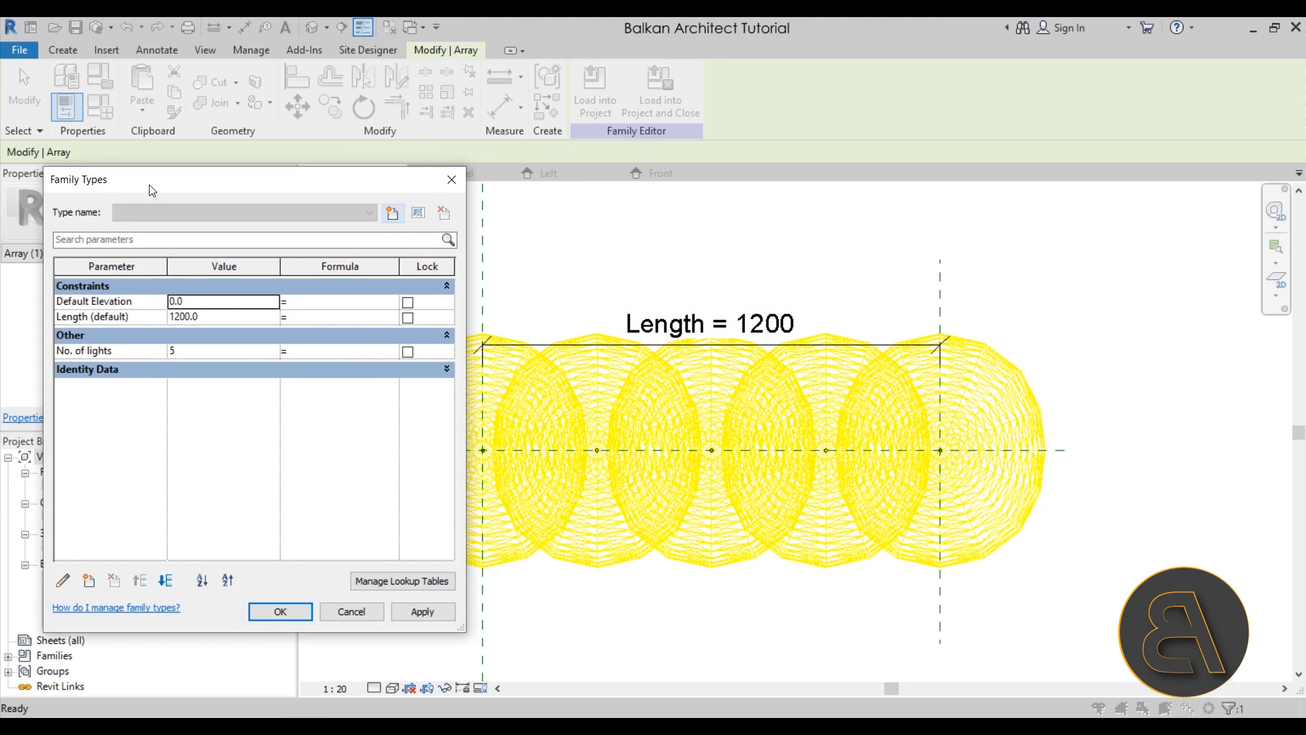
drag(150, 178, 256, 167)
click(182, 338)
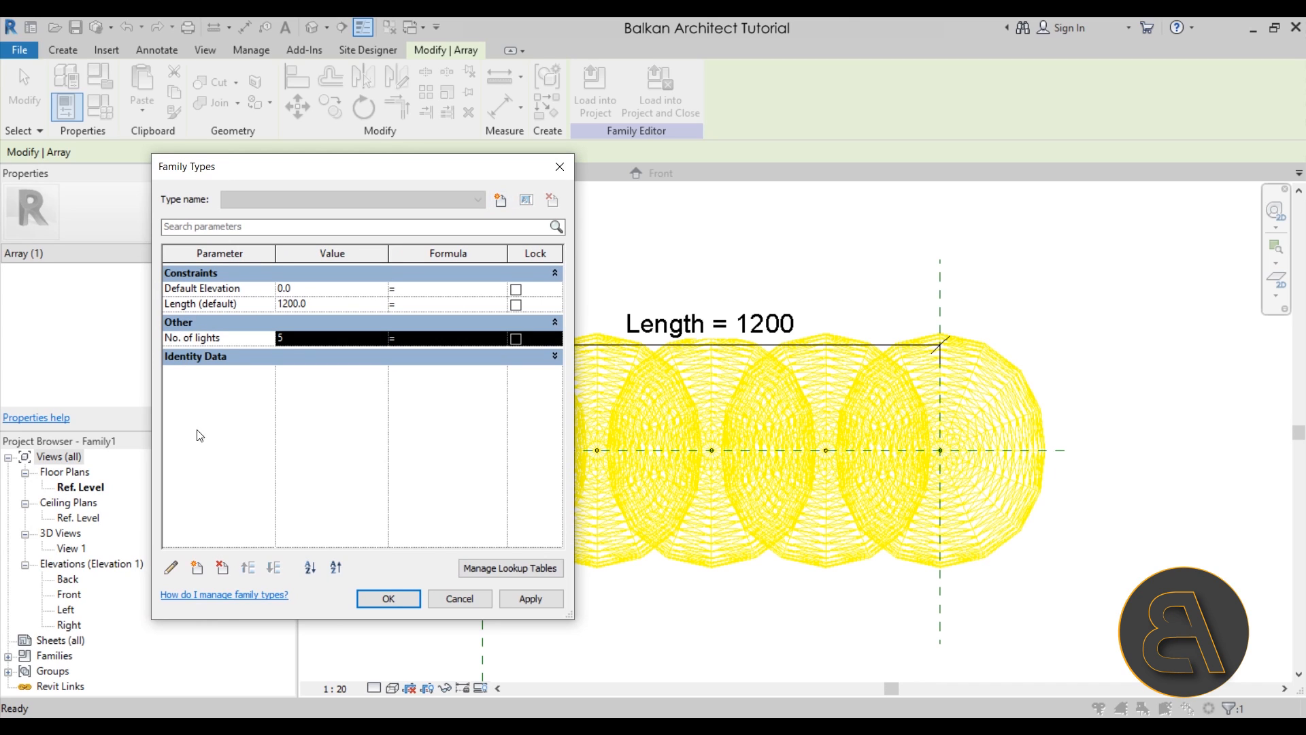
click(170, 568)
click(347, 360)
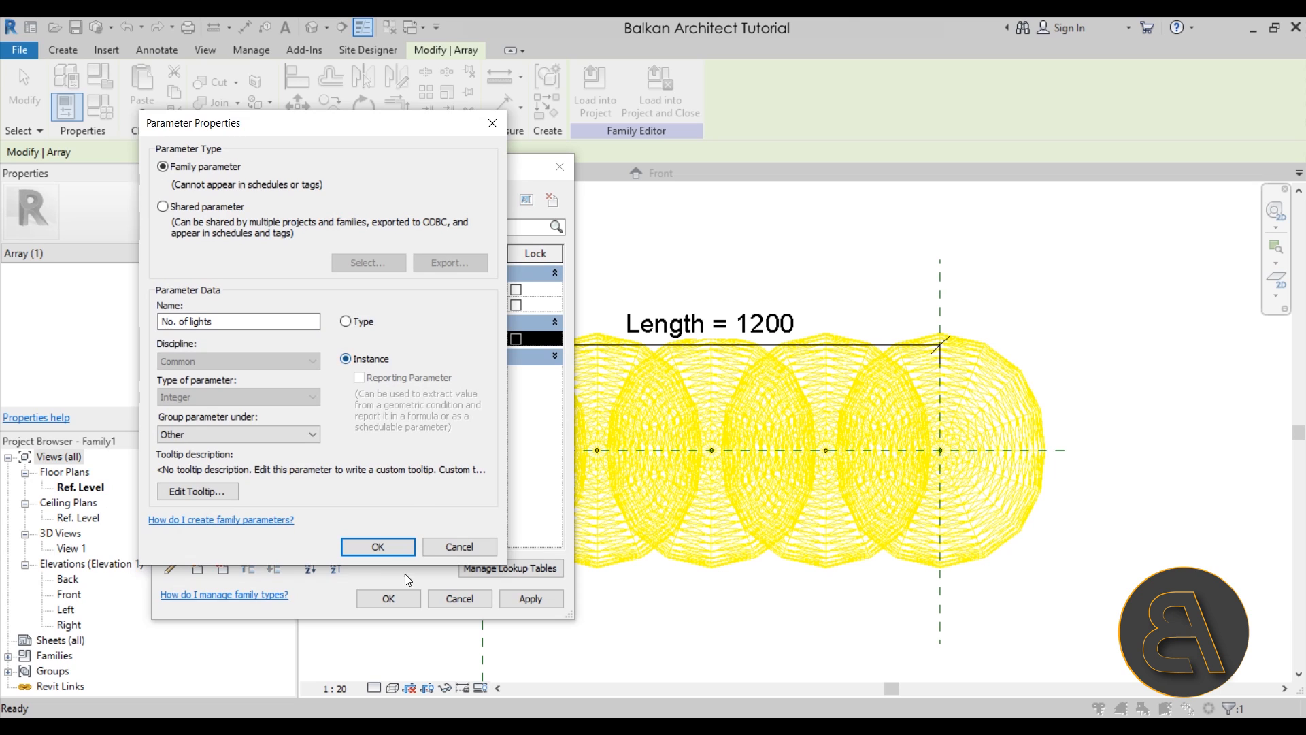
click(380, 550)
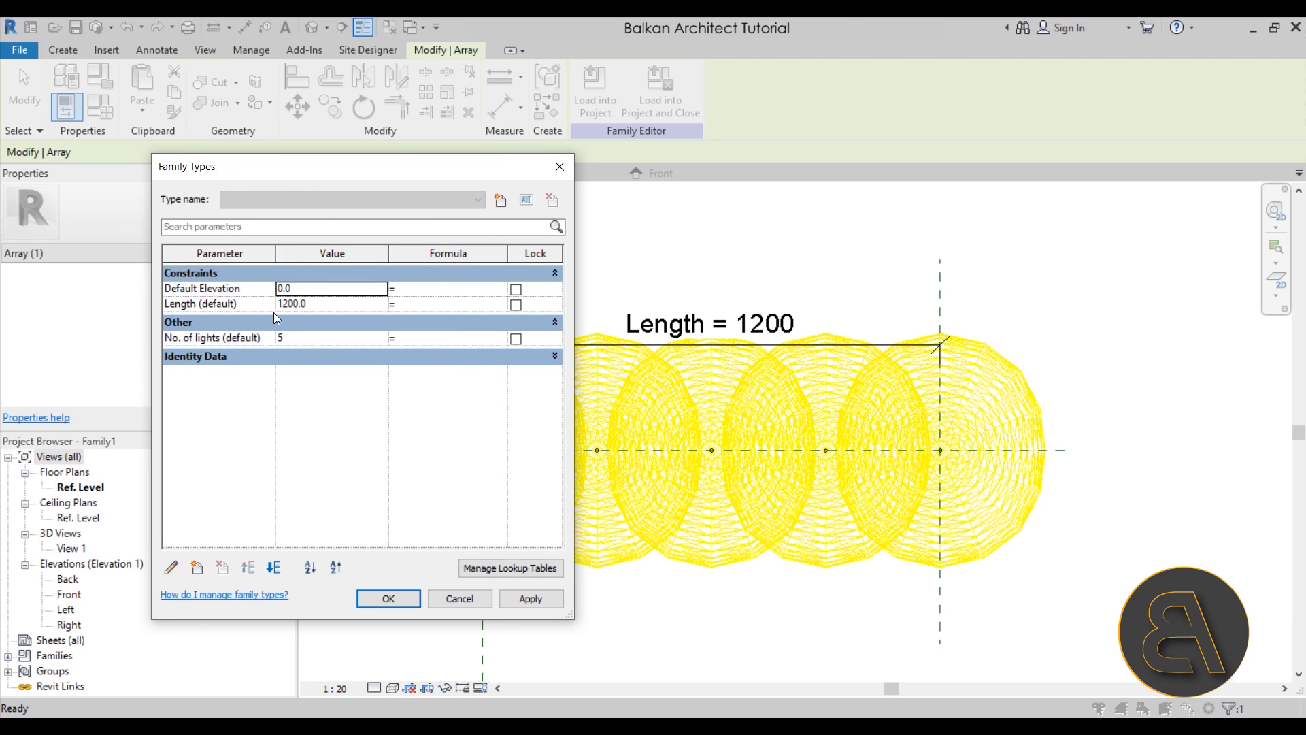
Step: Drive the No. of lights parameter with the formula Length / 10 and apply it to the array
drag(338, 179, 235, 142)
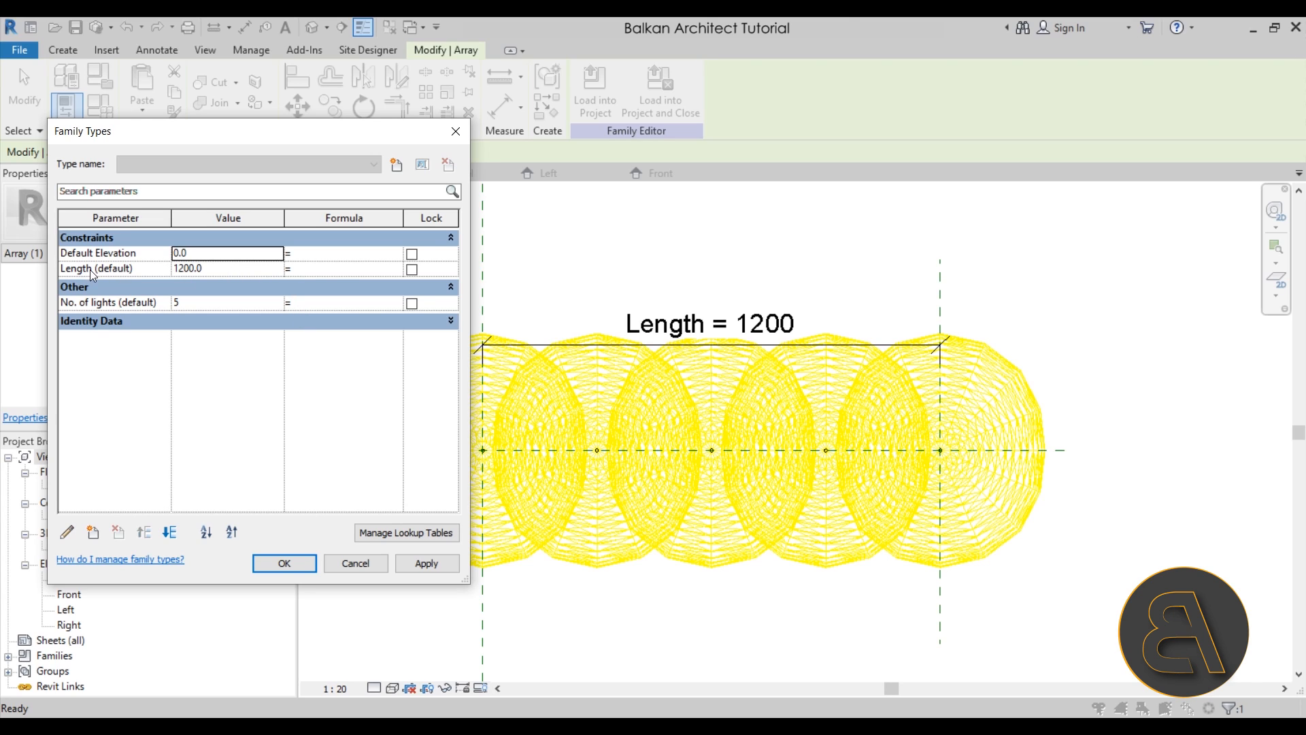
click(88, 306)
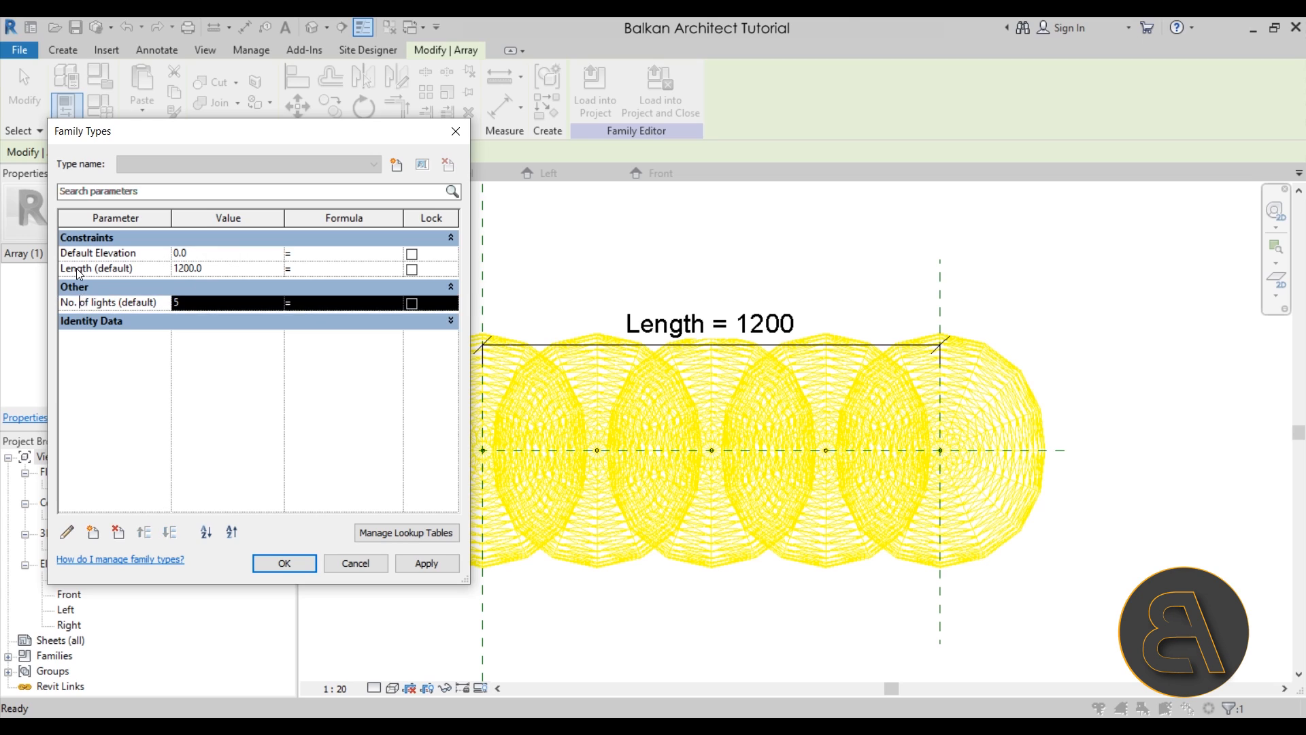
click(77, 269)
click(359, 303)
text(Lent)
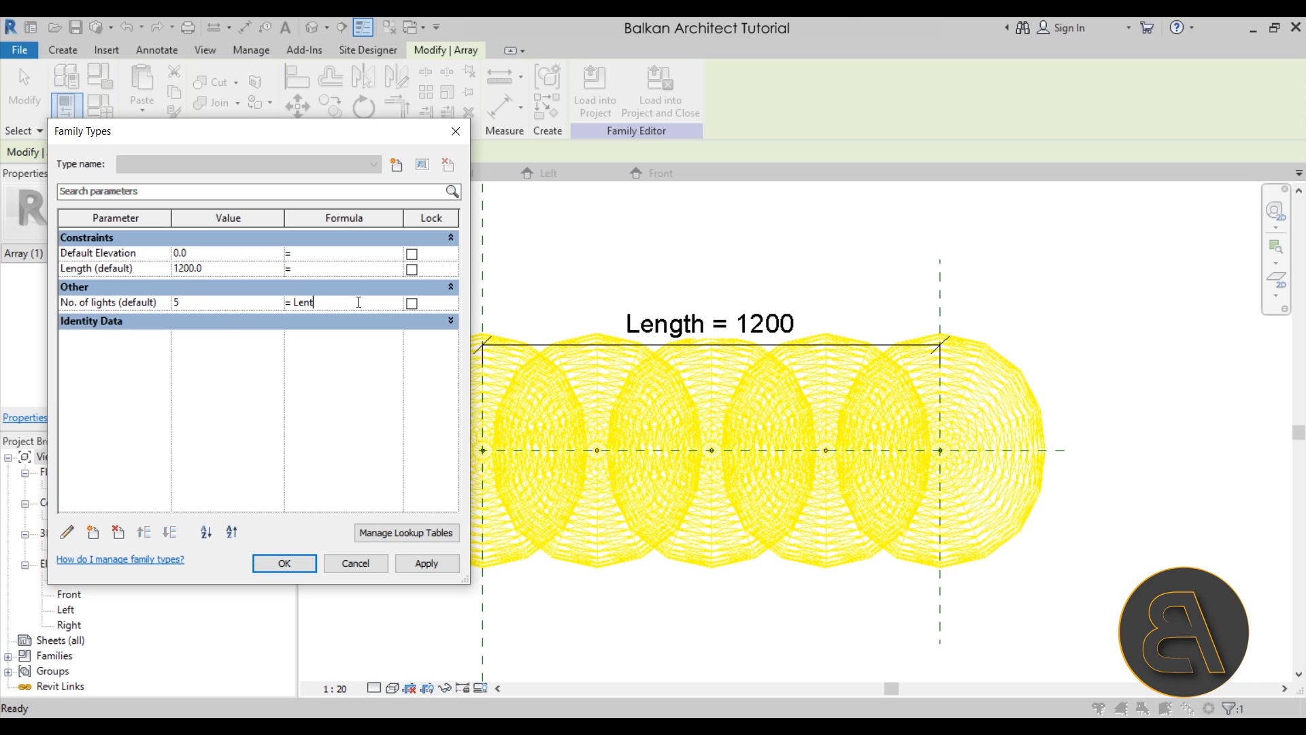
key(BackSpace)
text(ght)
text(/10)
click(429, 564)
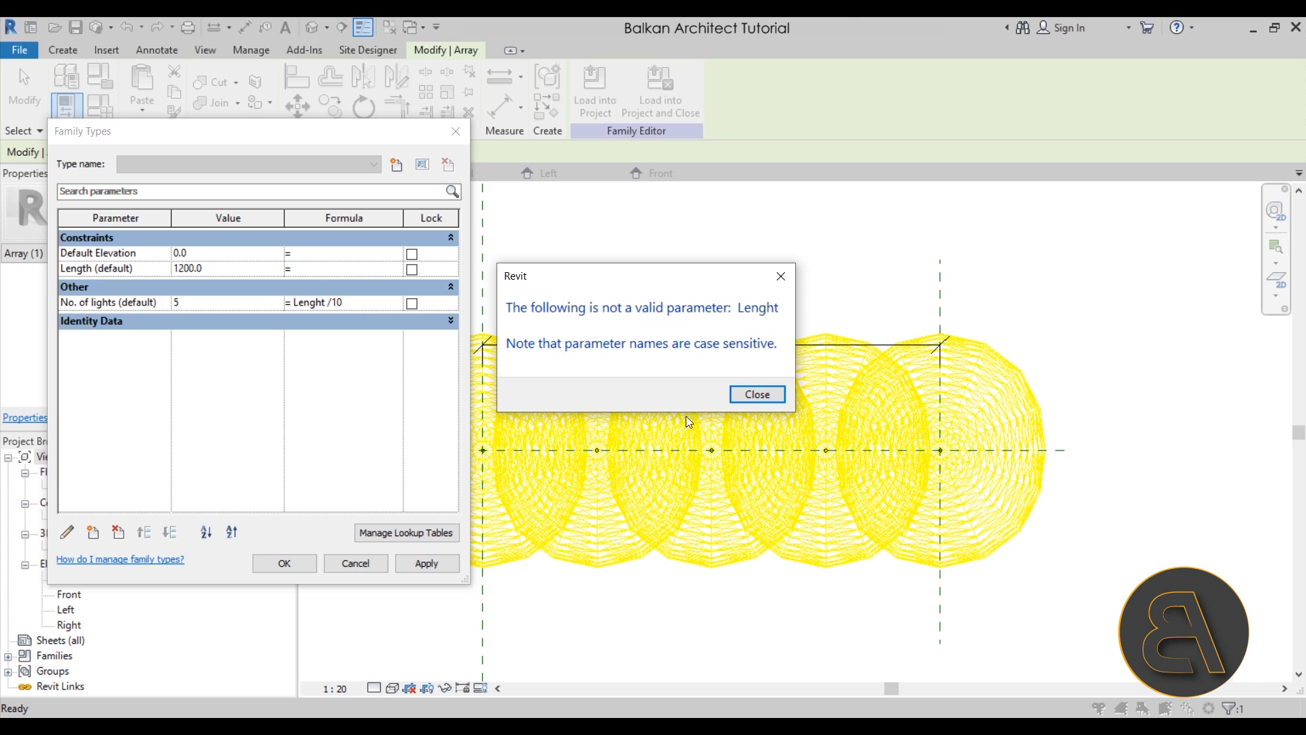
click(753, 396)
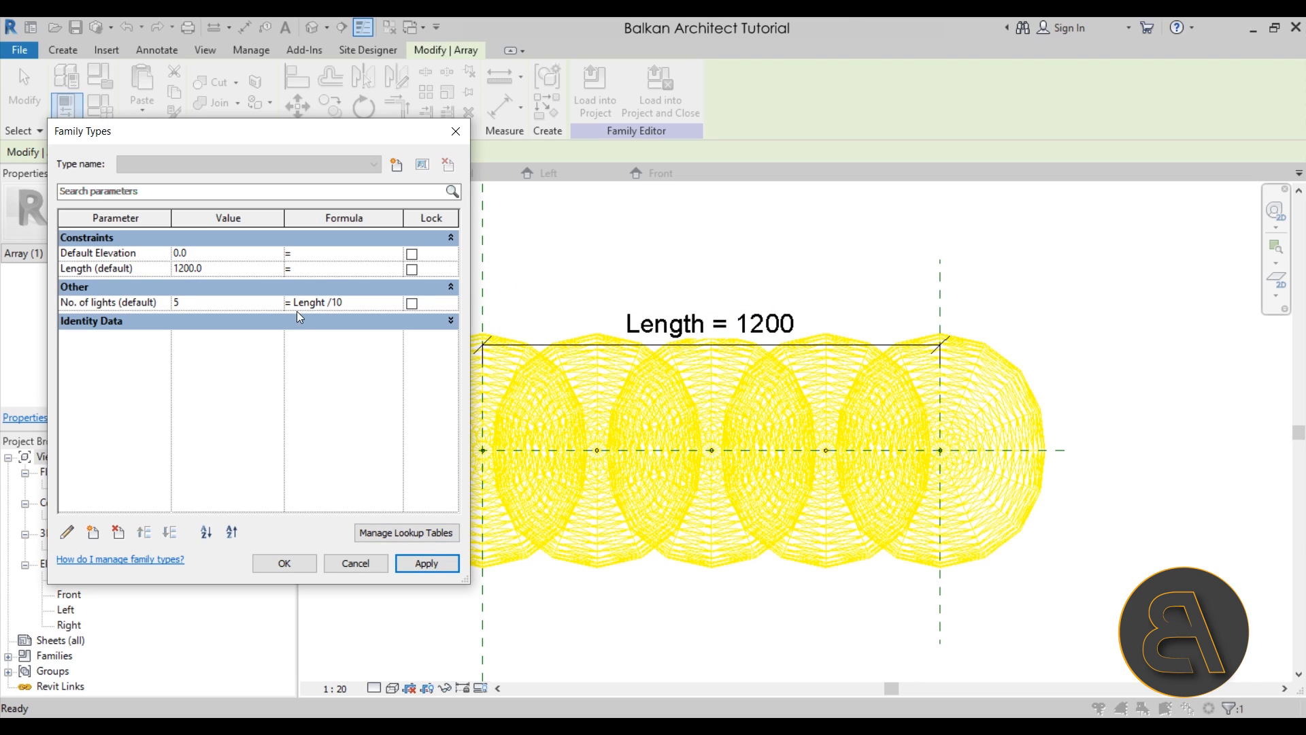
click(324, 304)
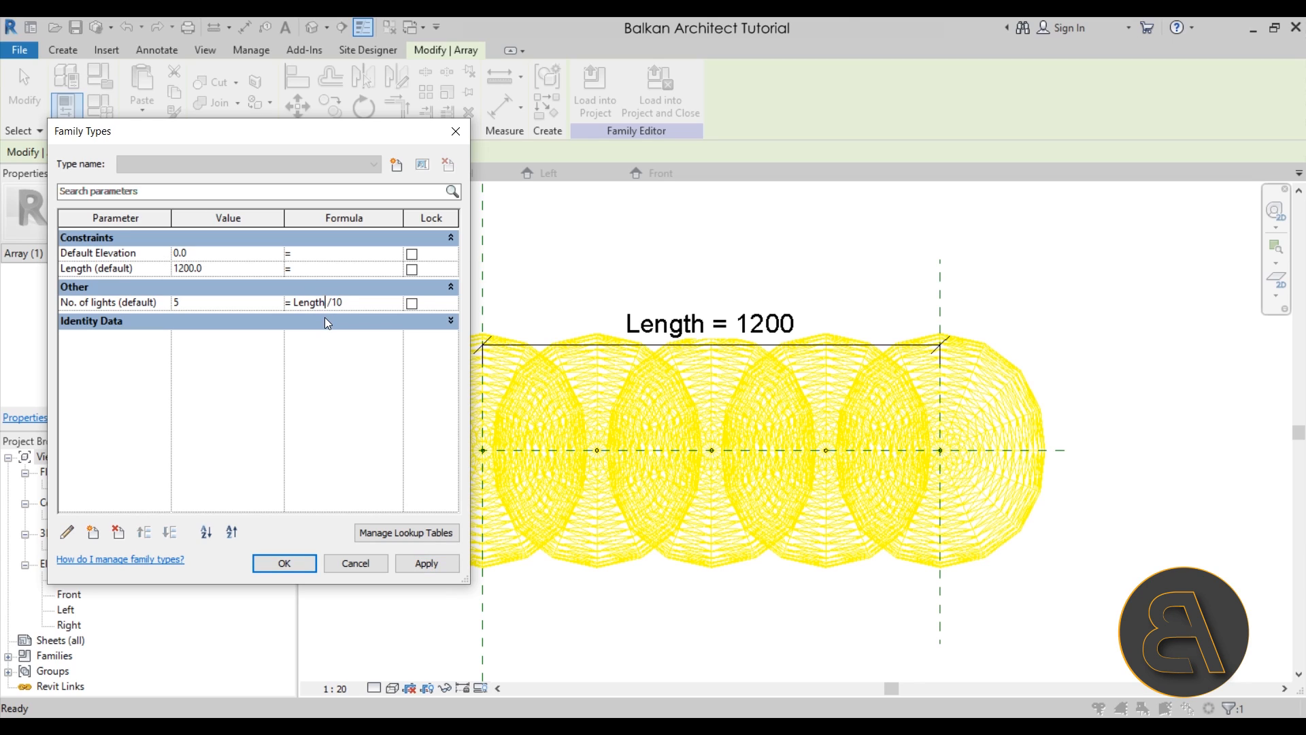
click(416, 563)
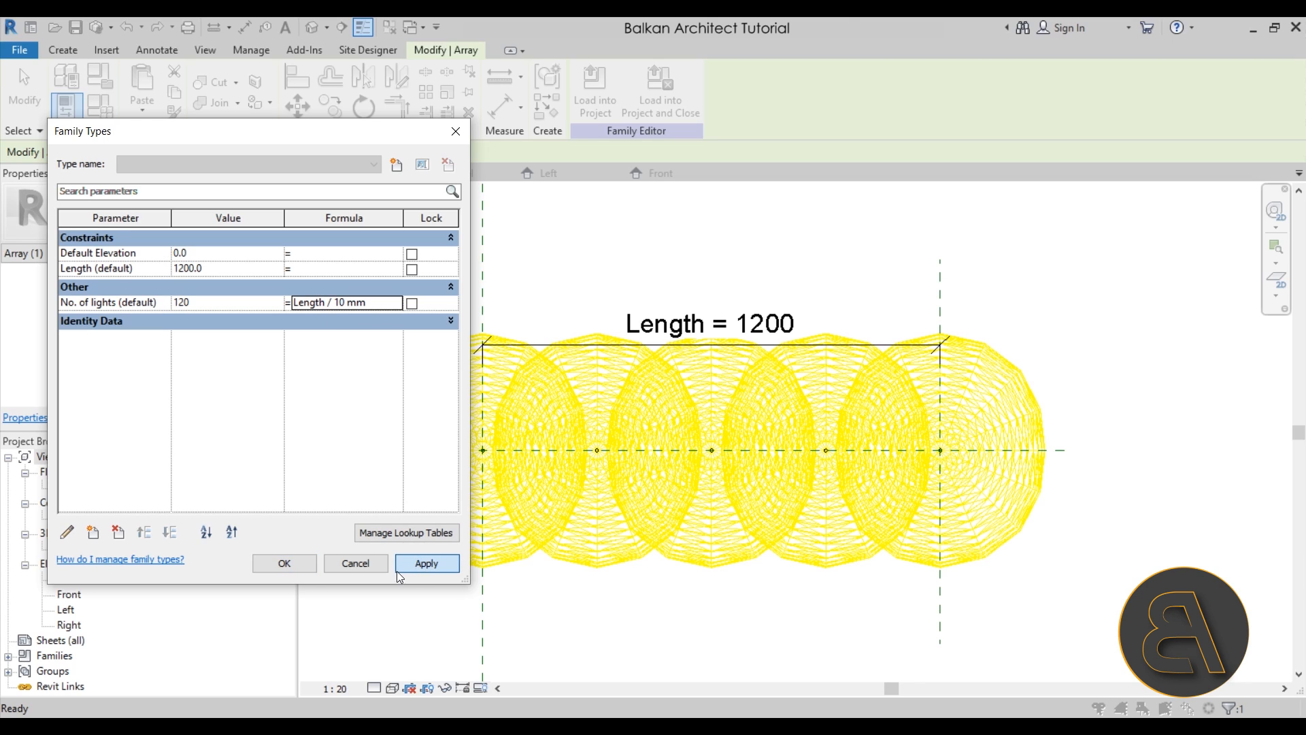
click(286, 564)
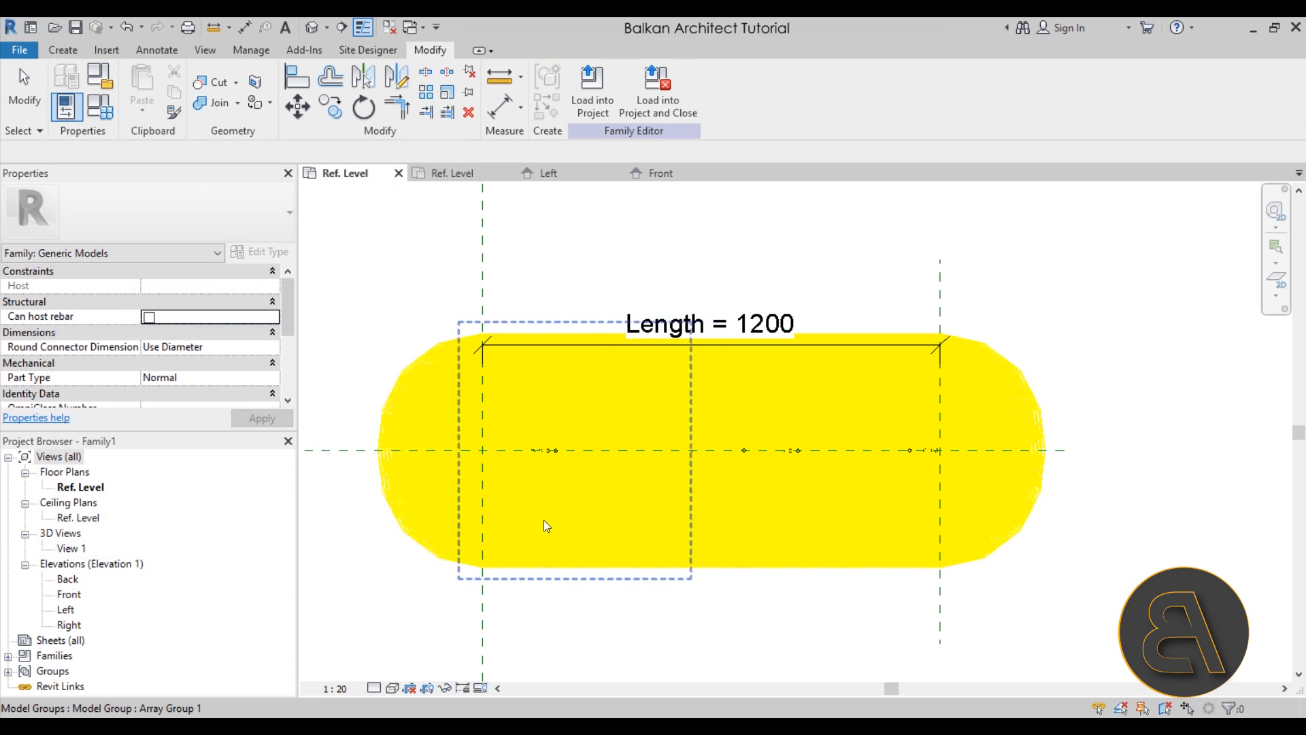
Step: Change the No. of lights formula to Length / 100 mm and apply it to the array
scroll(534, 447, up, 5)
scroll(535, 448, up, 4)
middle_drag(548, 467, 264, 466)
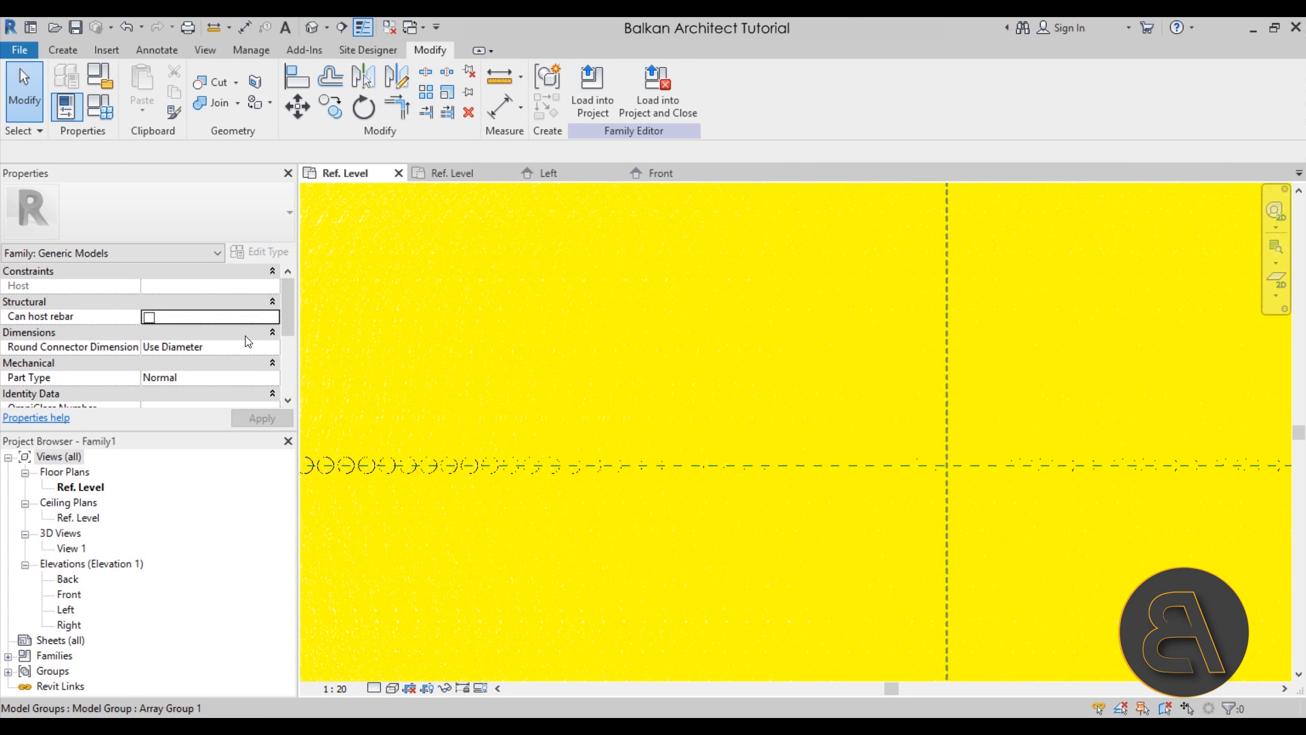
click(101, 111)
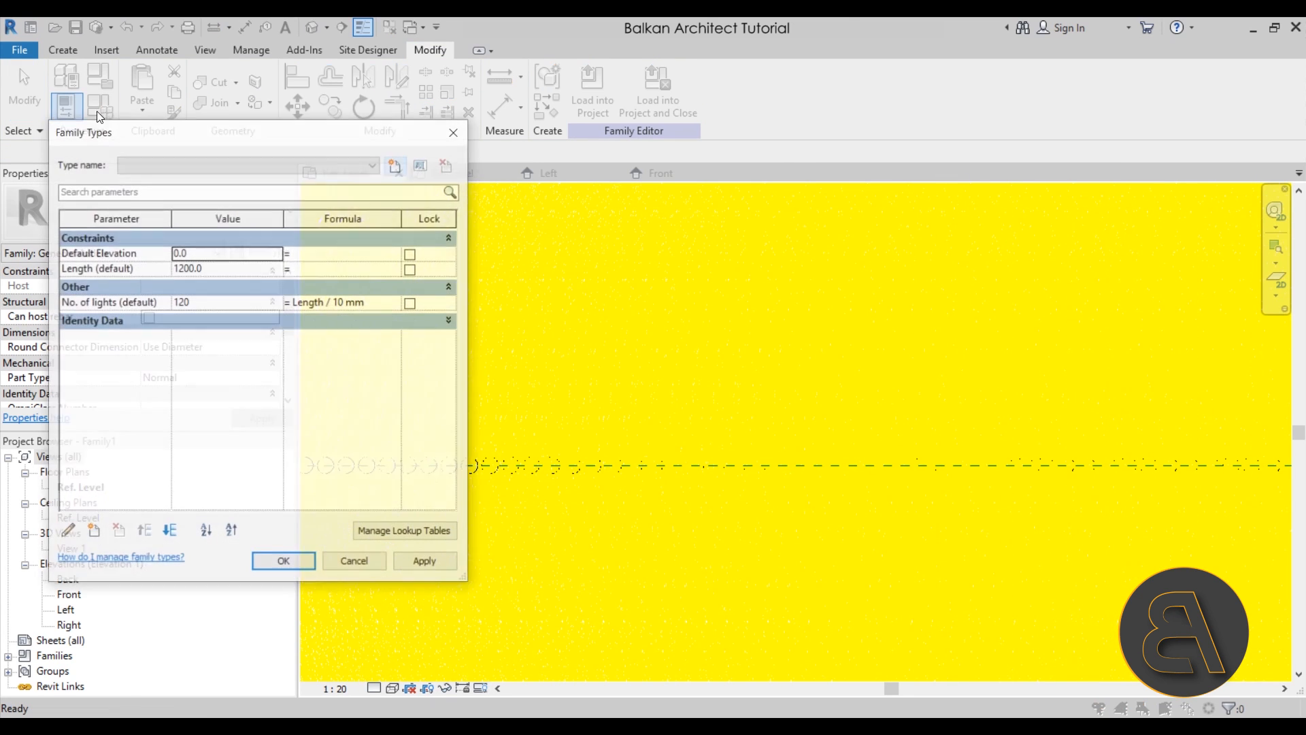
click(345, 304)
text(0)
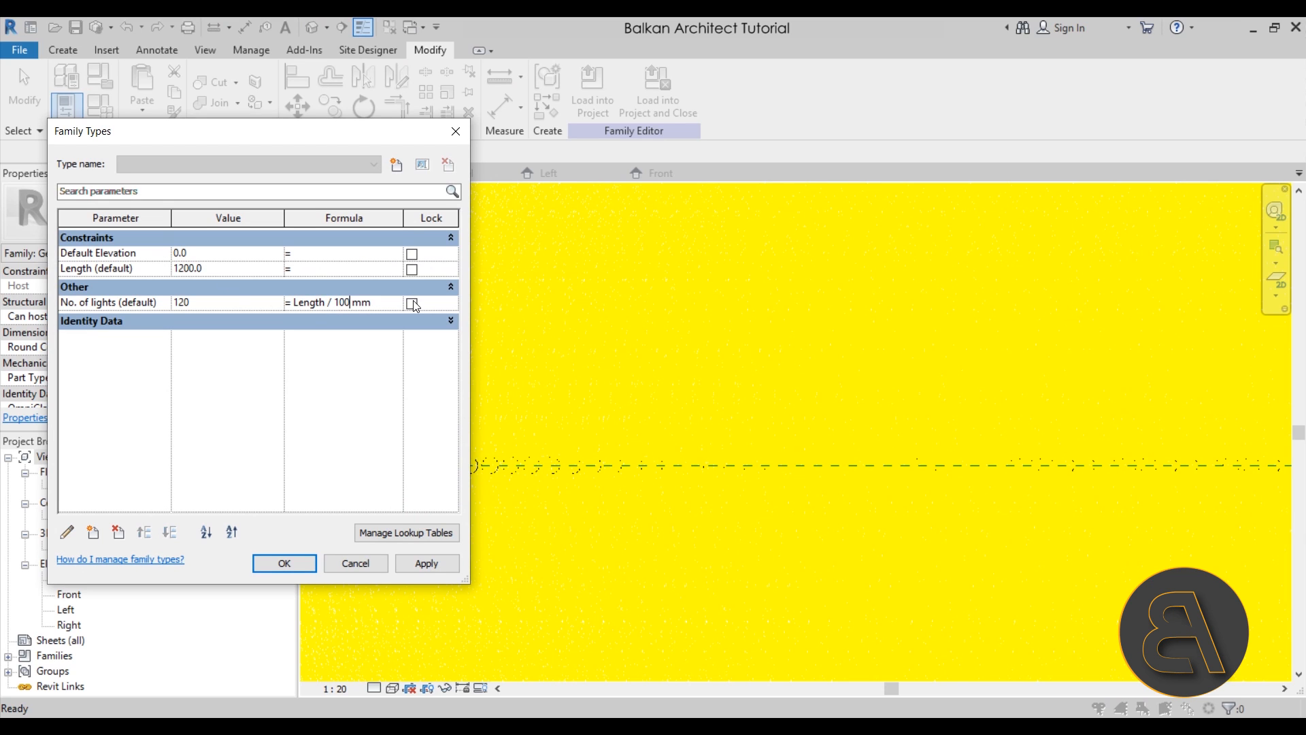
click(428, 565)
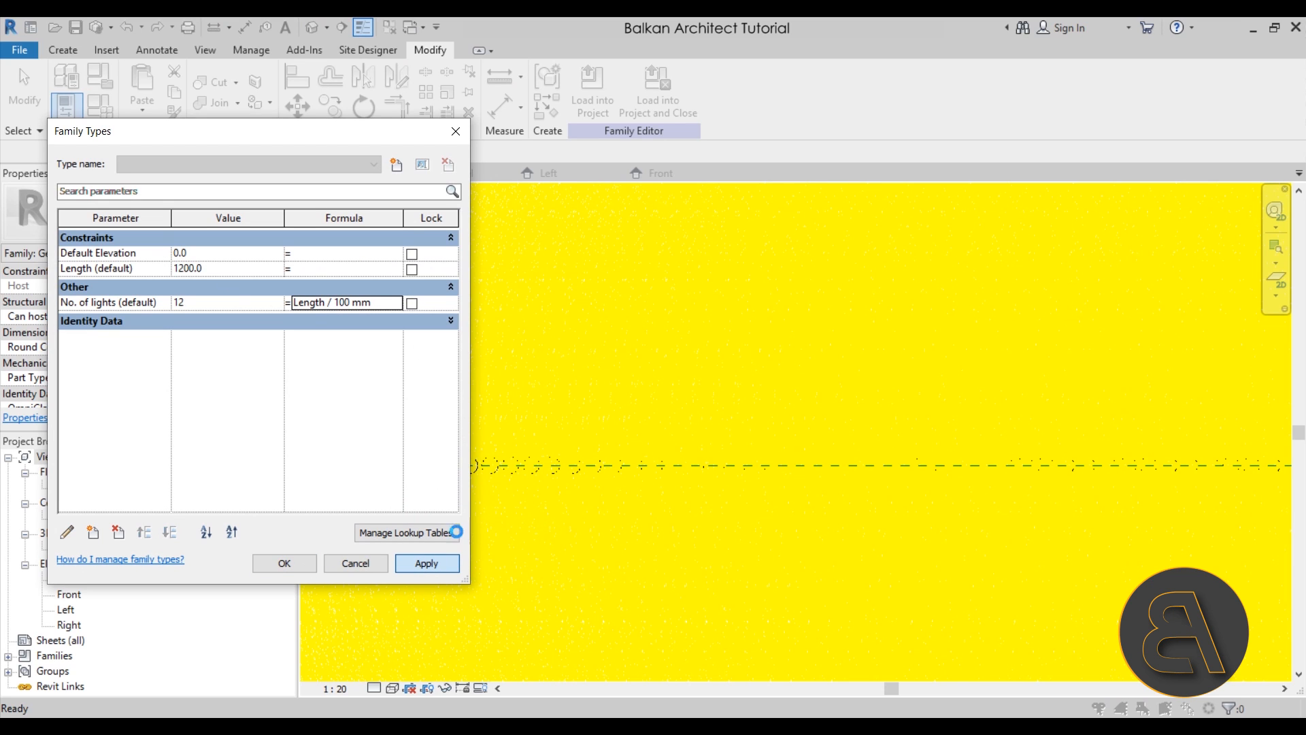
click(311, 564)
Step: Inspect the spacing of the arrayed fixtures and check the No. of lights value and formula in the family types
scroll(619, 439, down, 5)
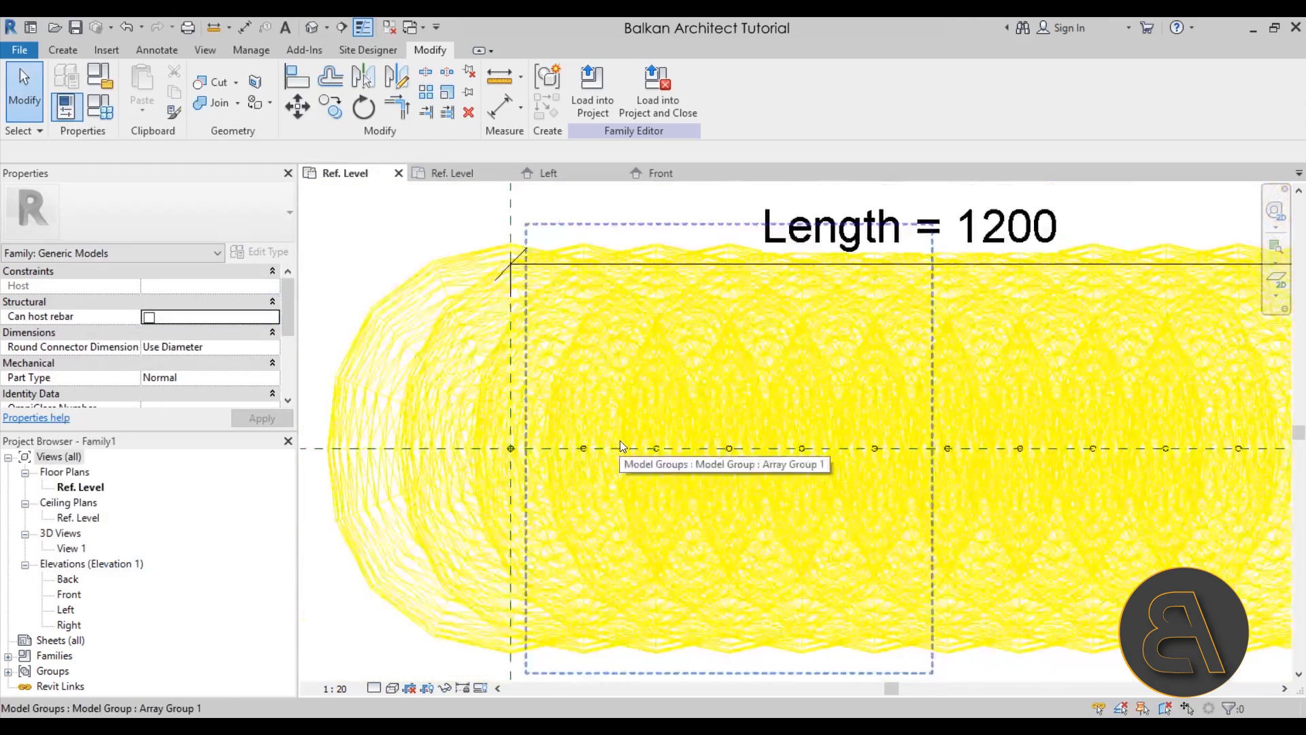
scroll(623, 467, up, 4)
scroll(624, 467, down, 3)
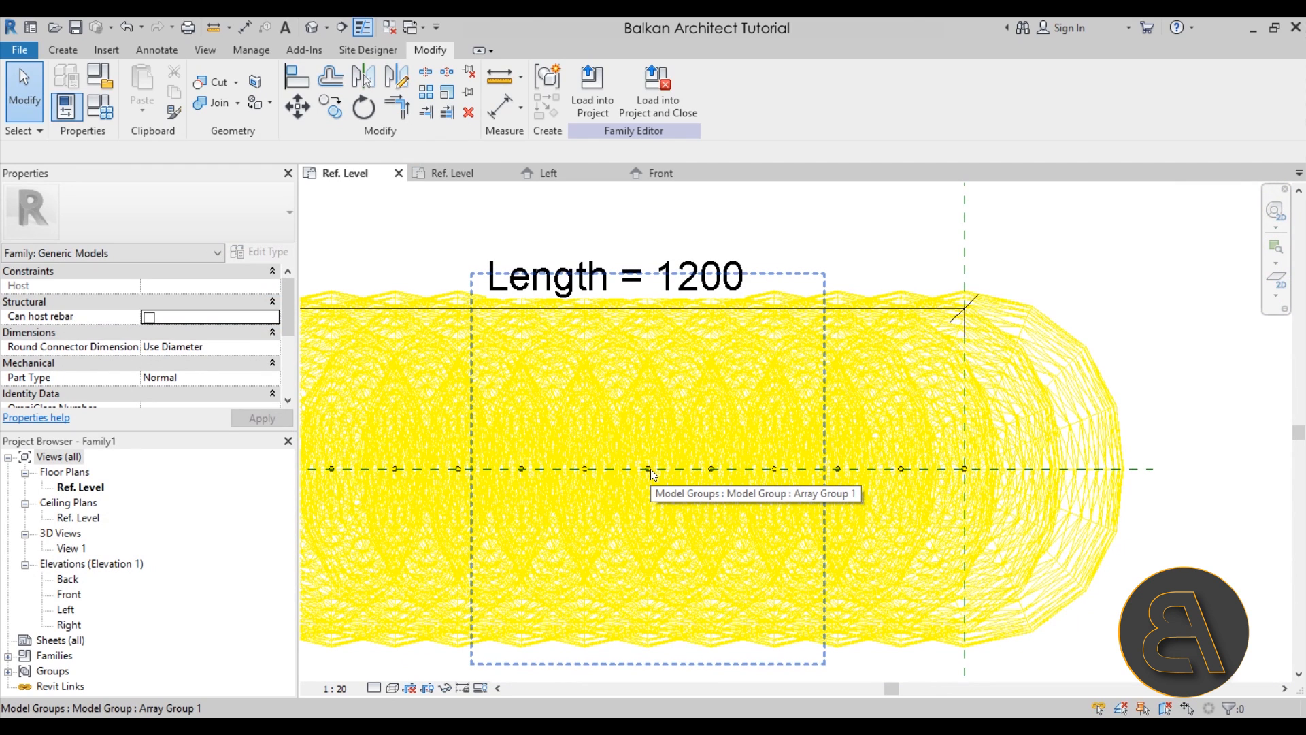
scroll(652, 475, down, 4)
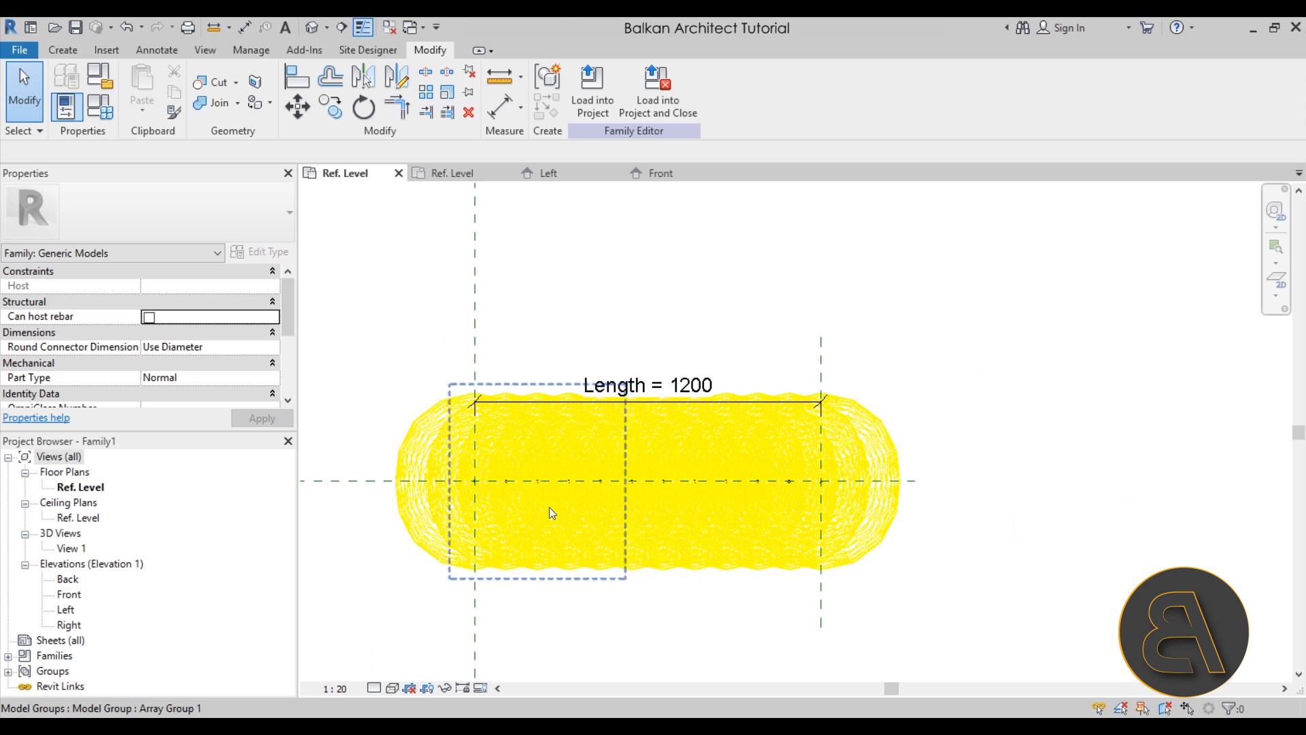
click(102, 108)
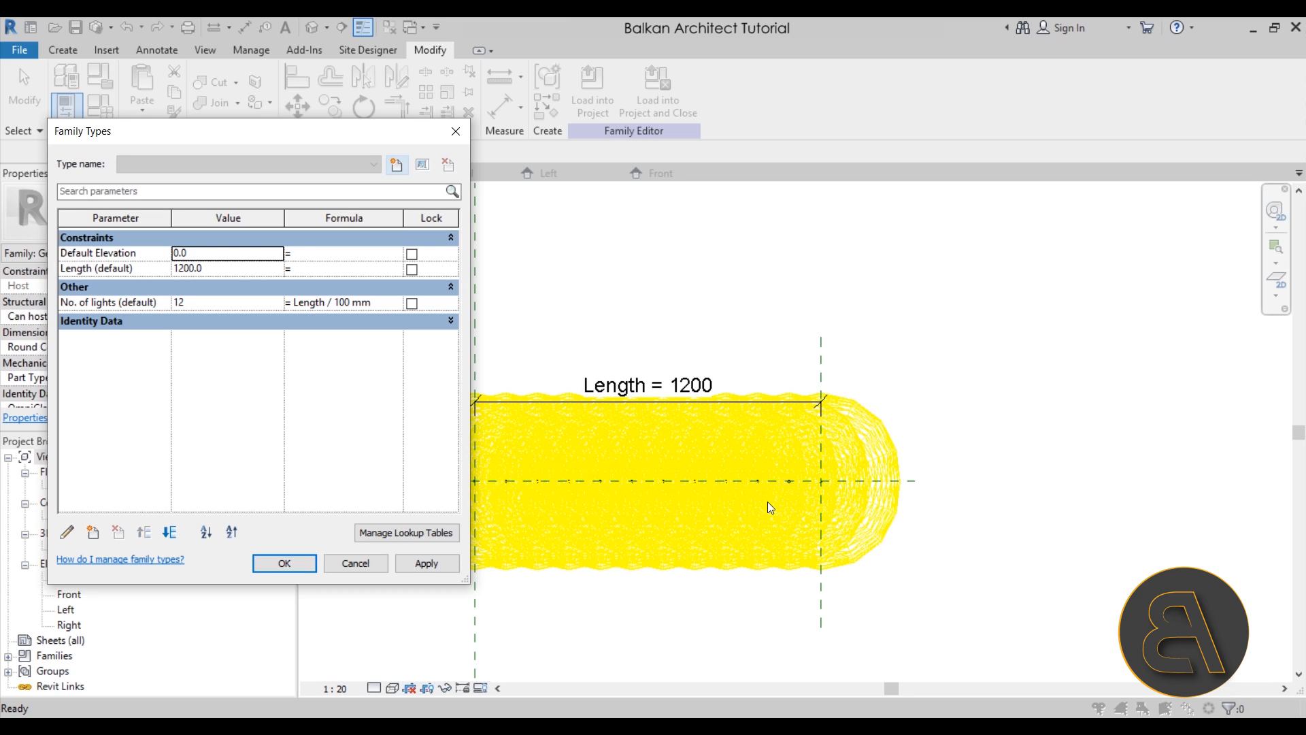
click(356, 564)
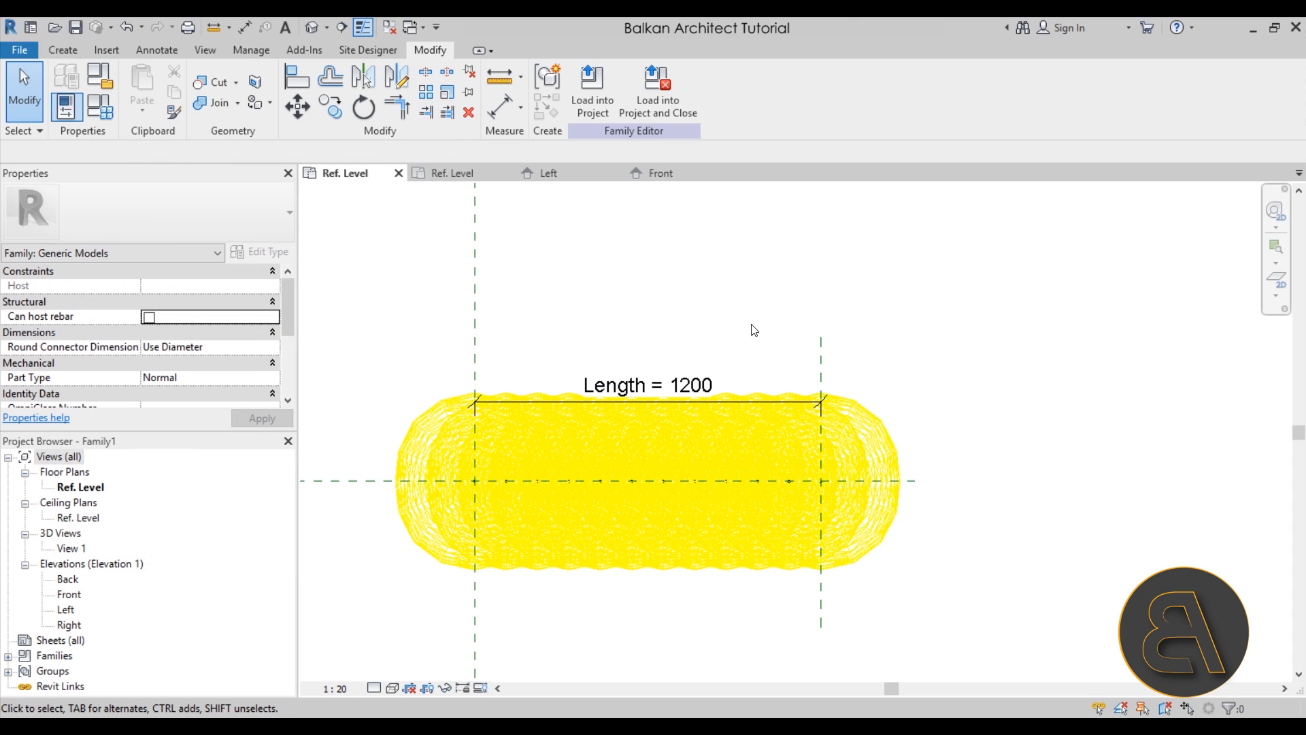
Step: Stretch the family to a length of about 1660 mm by moving the right reference plane and check the number of lights
click(823, 364)
drag(824, 365, 953, 363)
scroll(755, 491, up, 5)
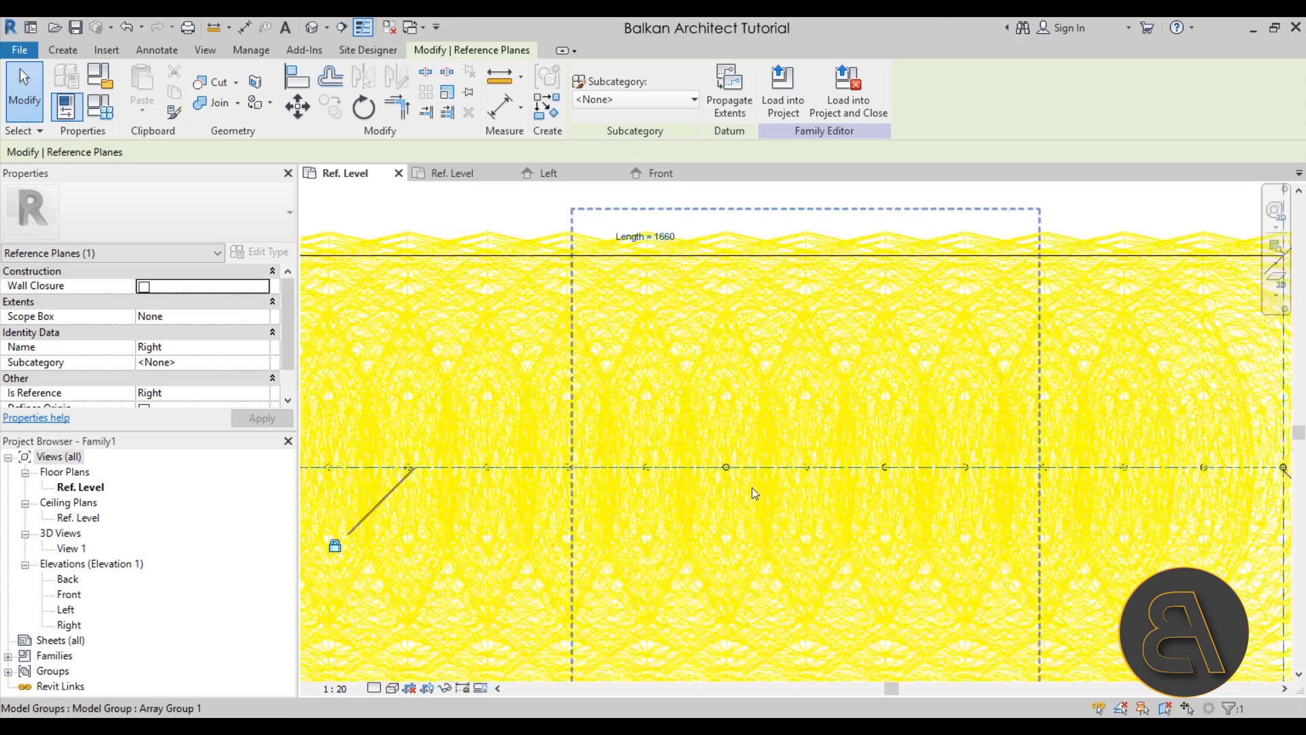
scroll(755, 492, down, 3)
click(671, 277)
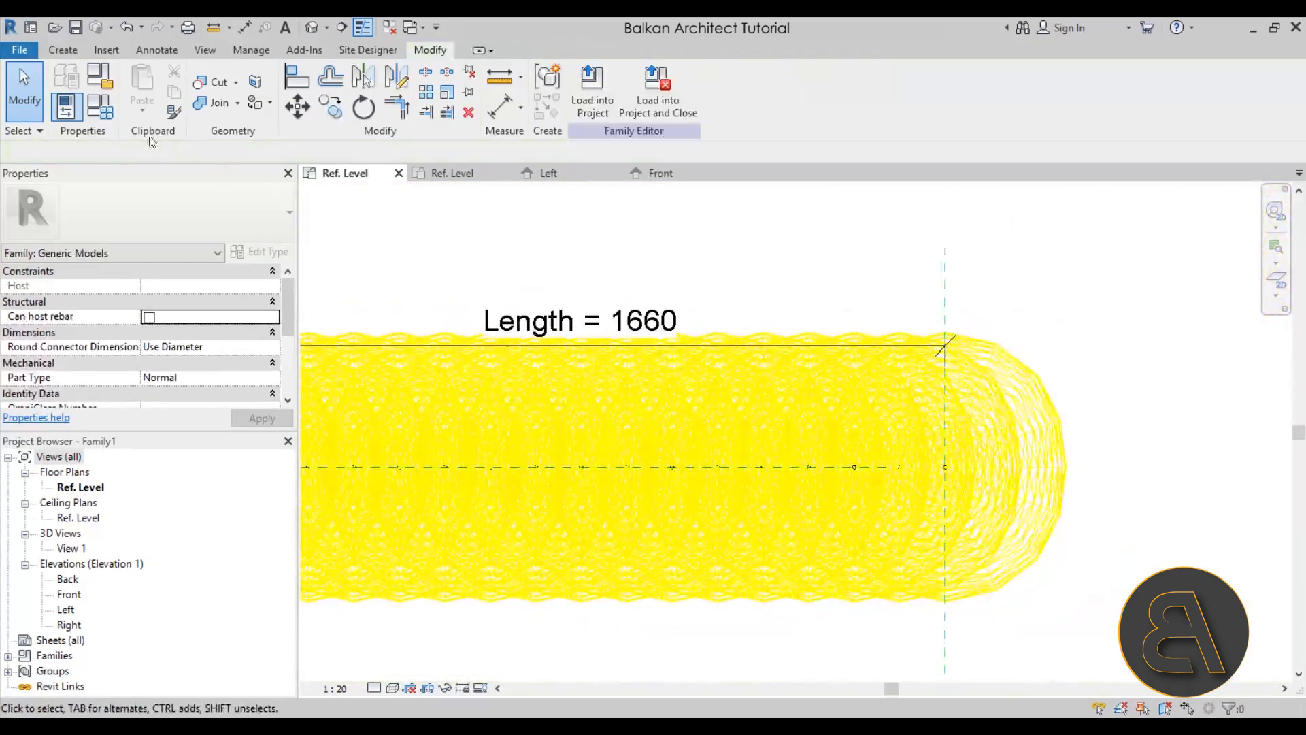
click(99, 114)
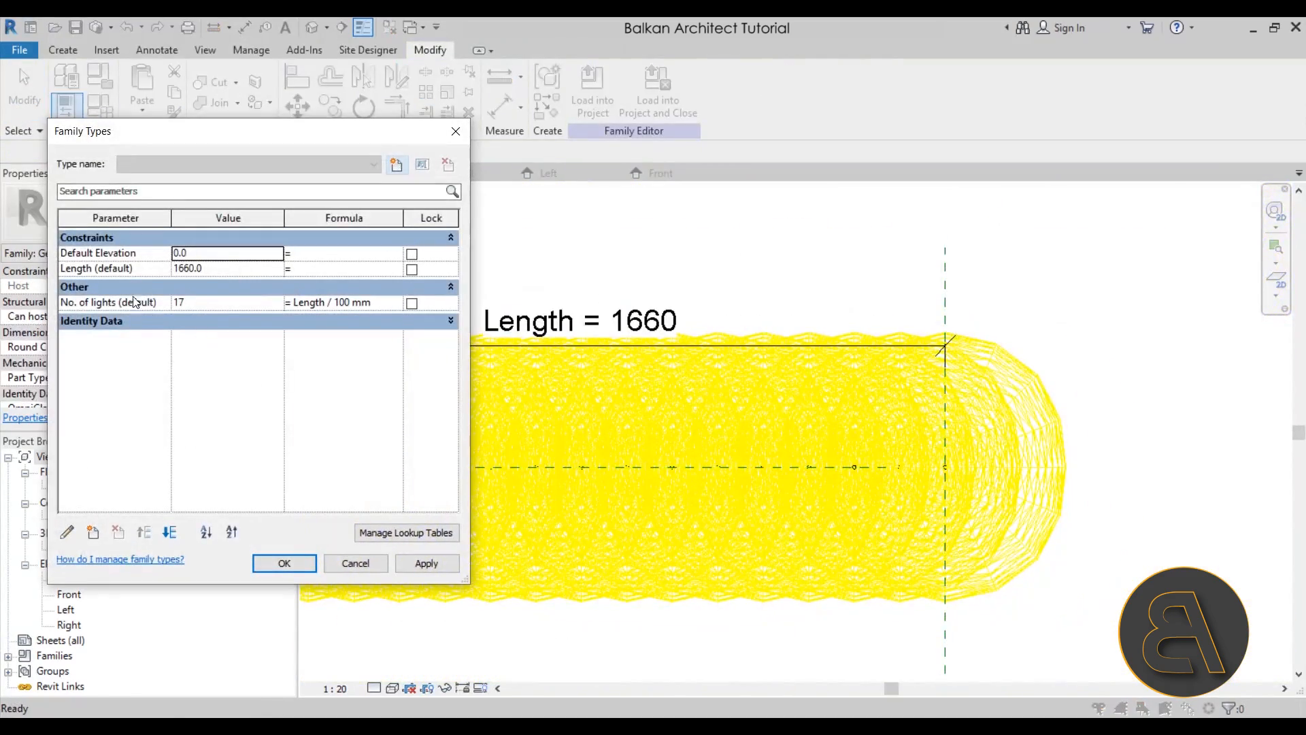
click(938, 271)
click(356, 563)
Step: Shorten the family to a length of about 1300 mm by moving the right reference plane and check the number of lights
drag(945, 280, 788, 280)
click(81, 109)
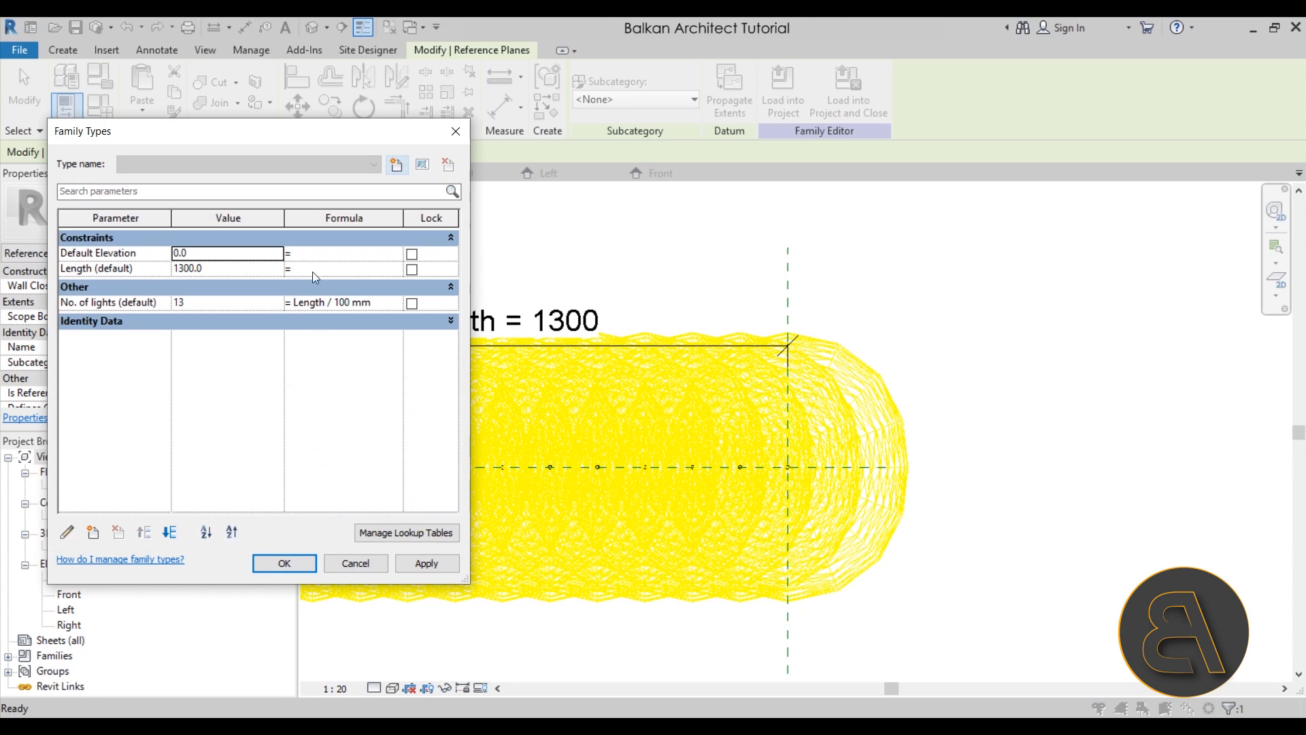
click(349, 564)
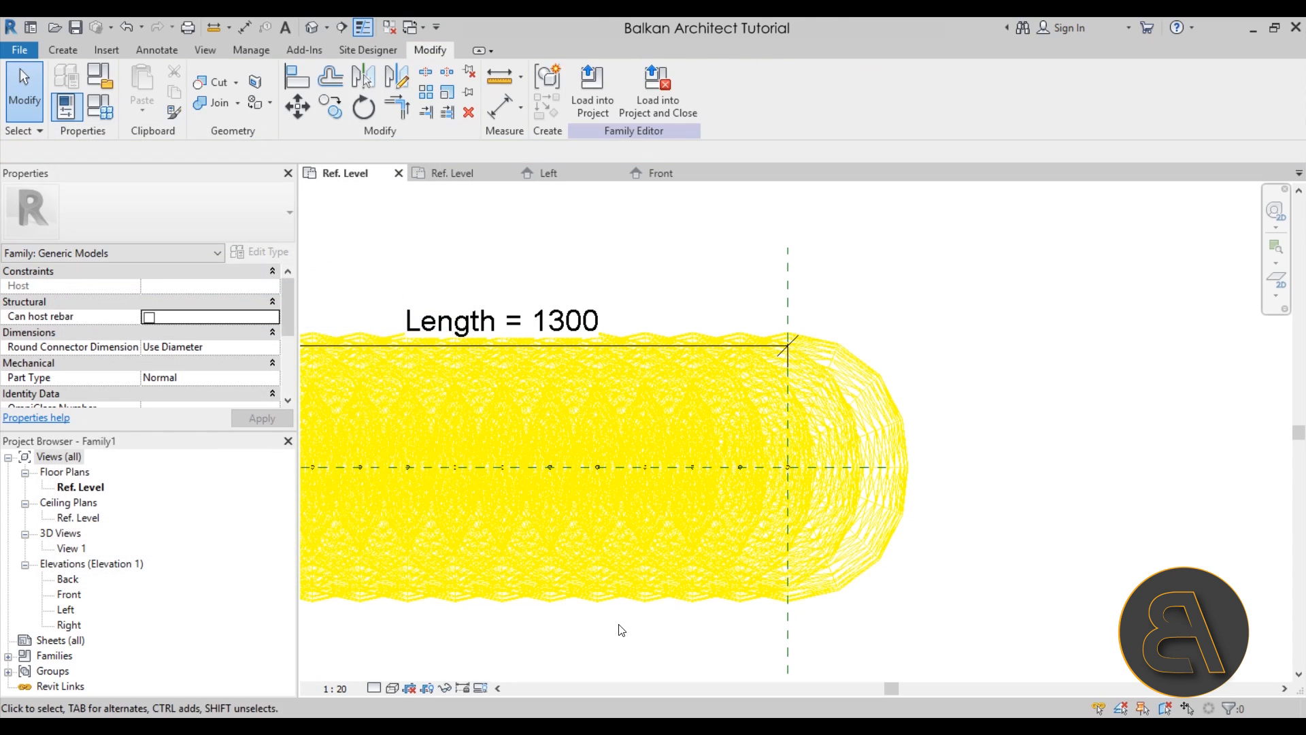
scroll(750, 521, down, 2)
scroll(747, 521, up, 3)
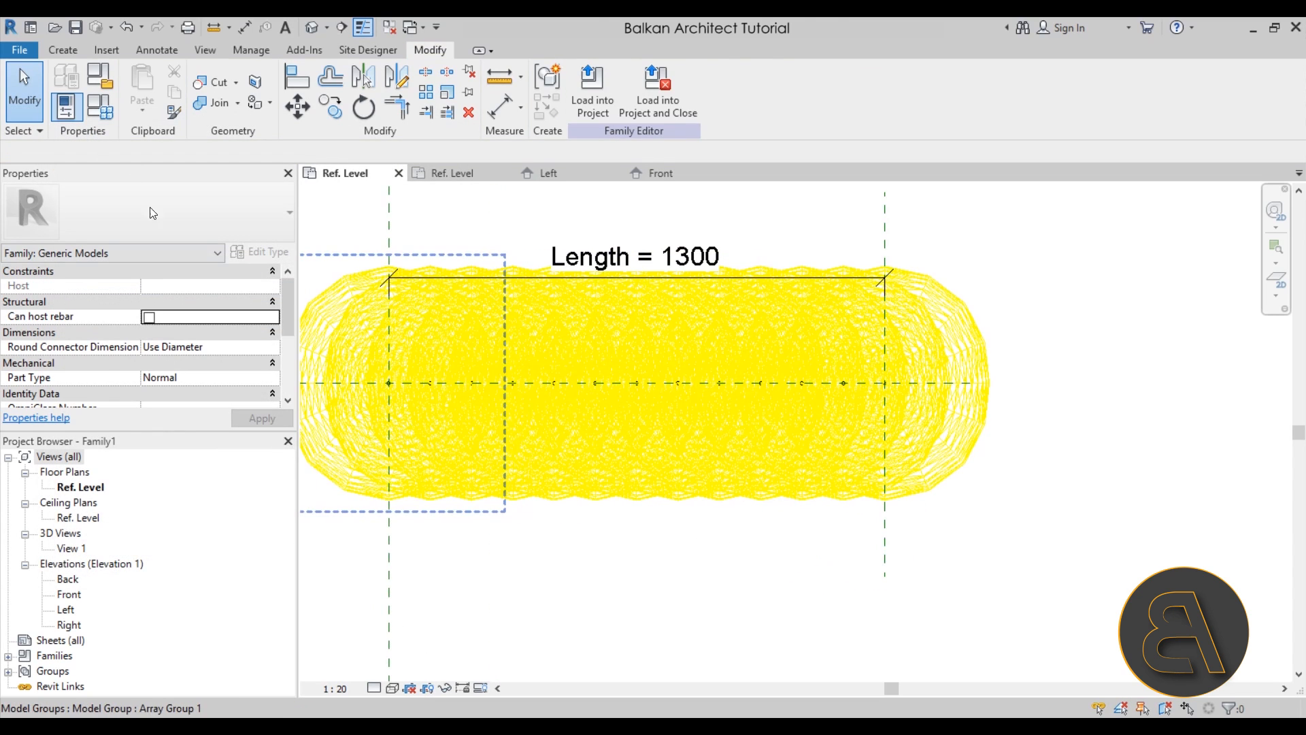
Step: Save the line-based lighting family to the Desktop under a file name beginning with LED
click(76, 29)
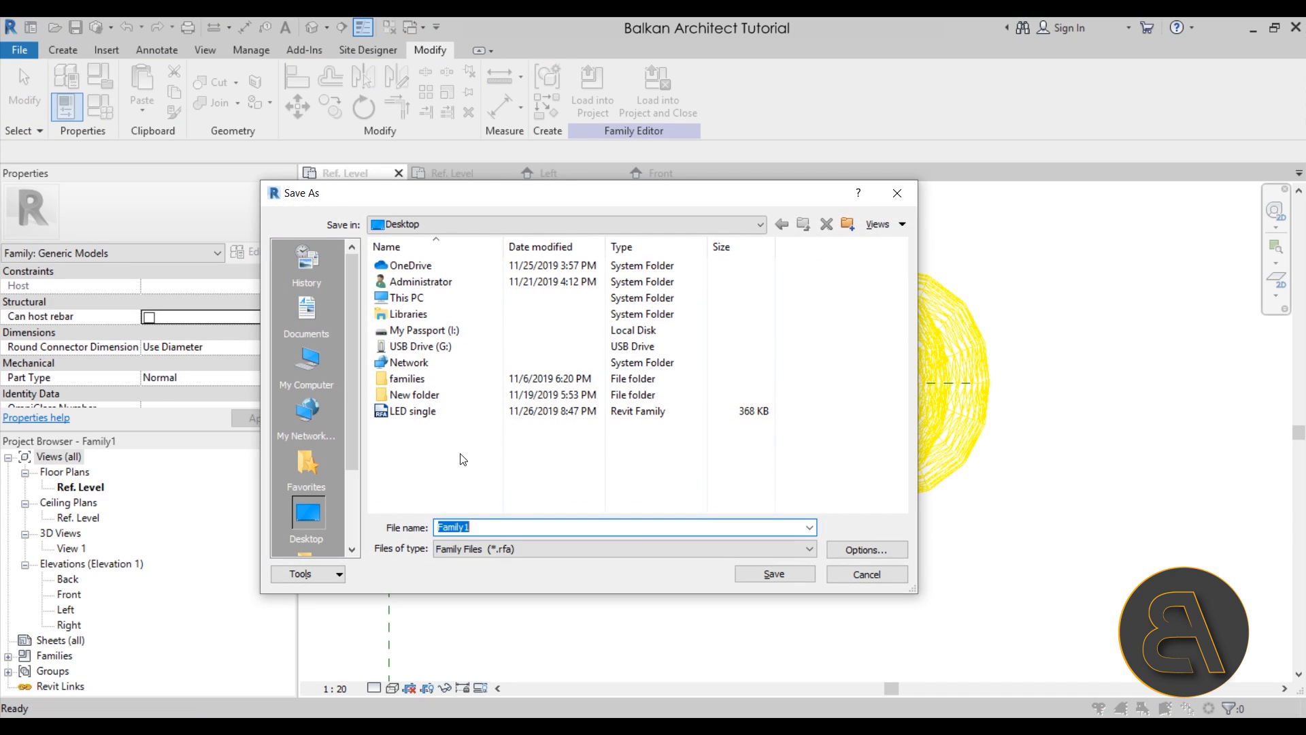
text(LED )
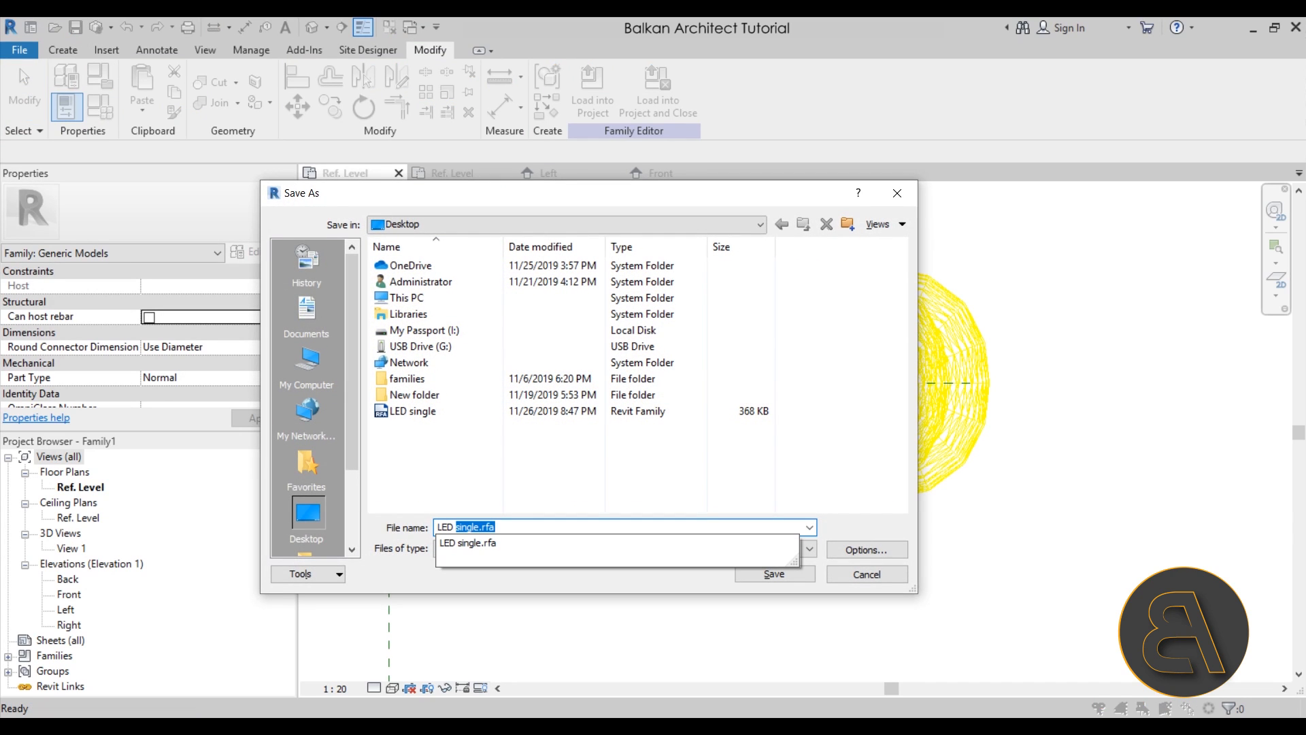
text(single)
key(Return)
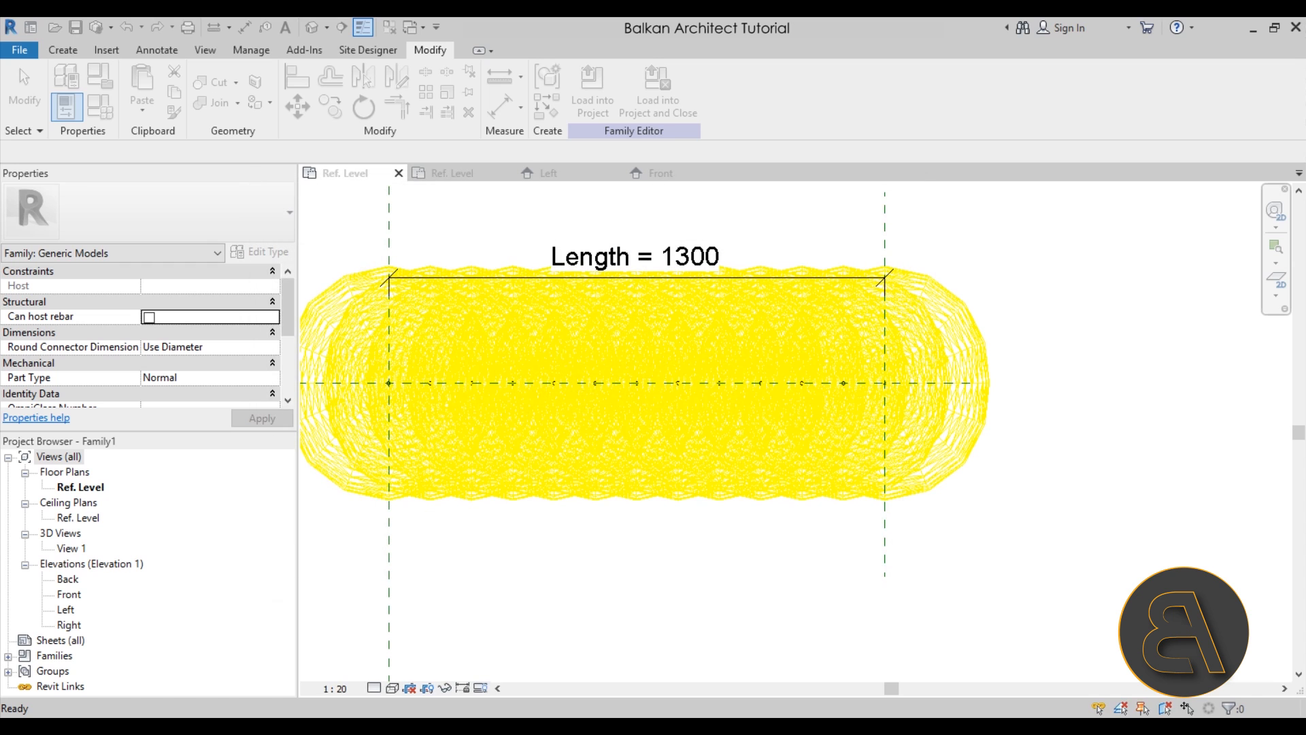
middle_drag(645, 508, 659, 575)
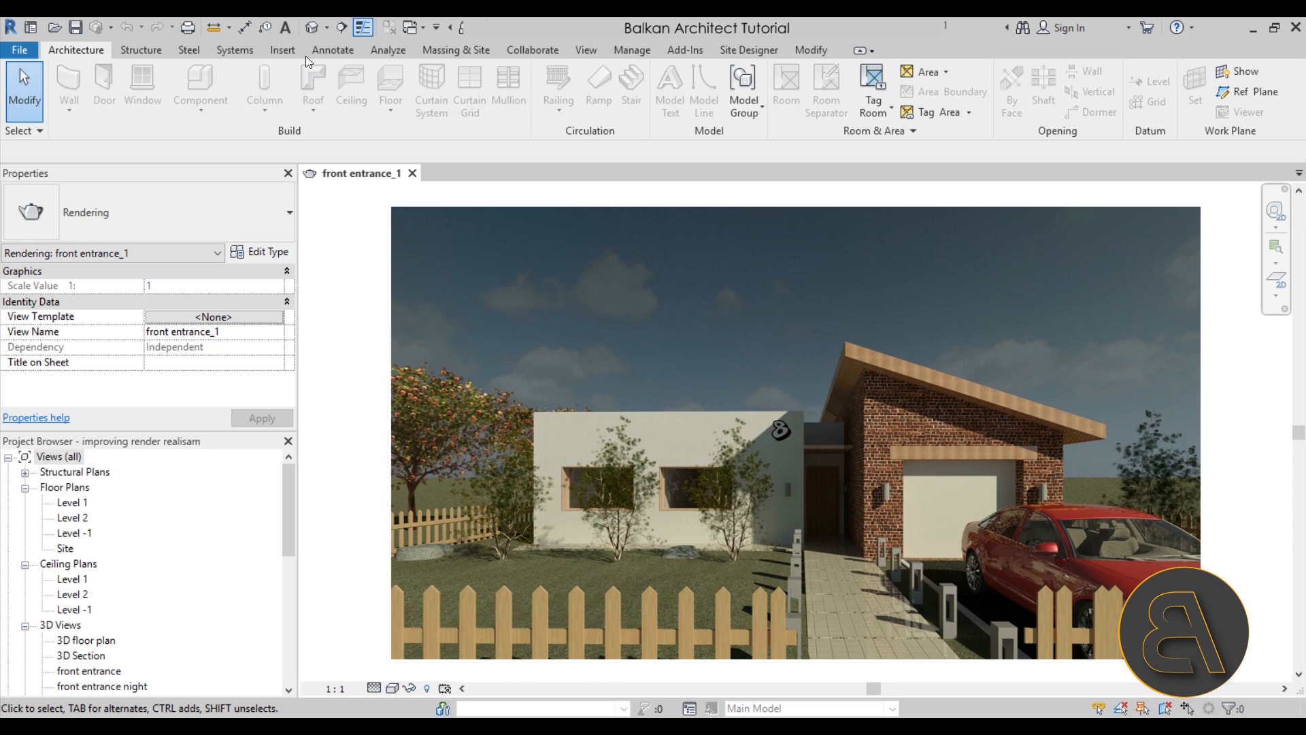
Step: Open the default 3D view of the house project and examine the front facade, roof and garden
click(306, 31)
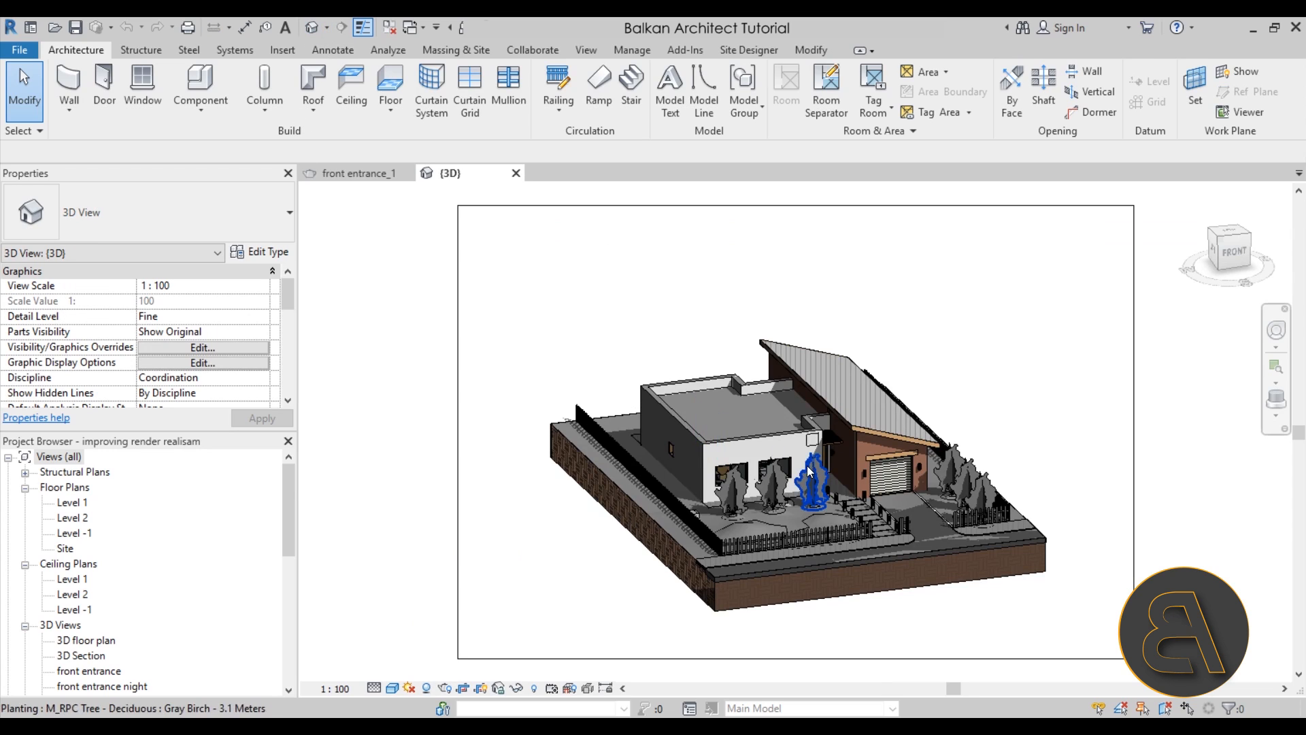
scroll(805, 468, up, 2)
shift+middle_drag(846, 467, 960, 546)
scroll(956, 541, down, 2)
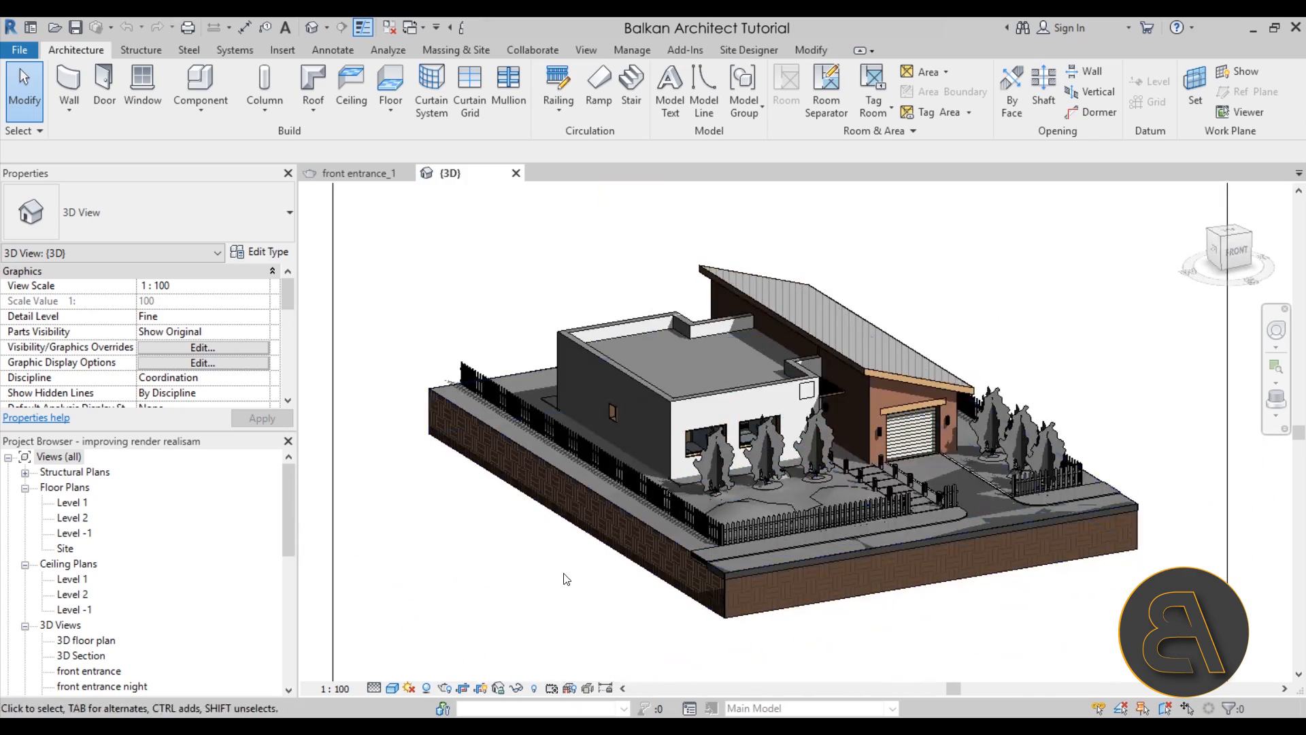
scroll(596, 538, down, 2)
scroll(732, 522, up, 2)
shift+middle_drag(744, 520, 793, 504)
scroll(748, 462, up, 3)
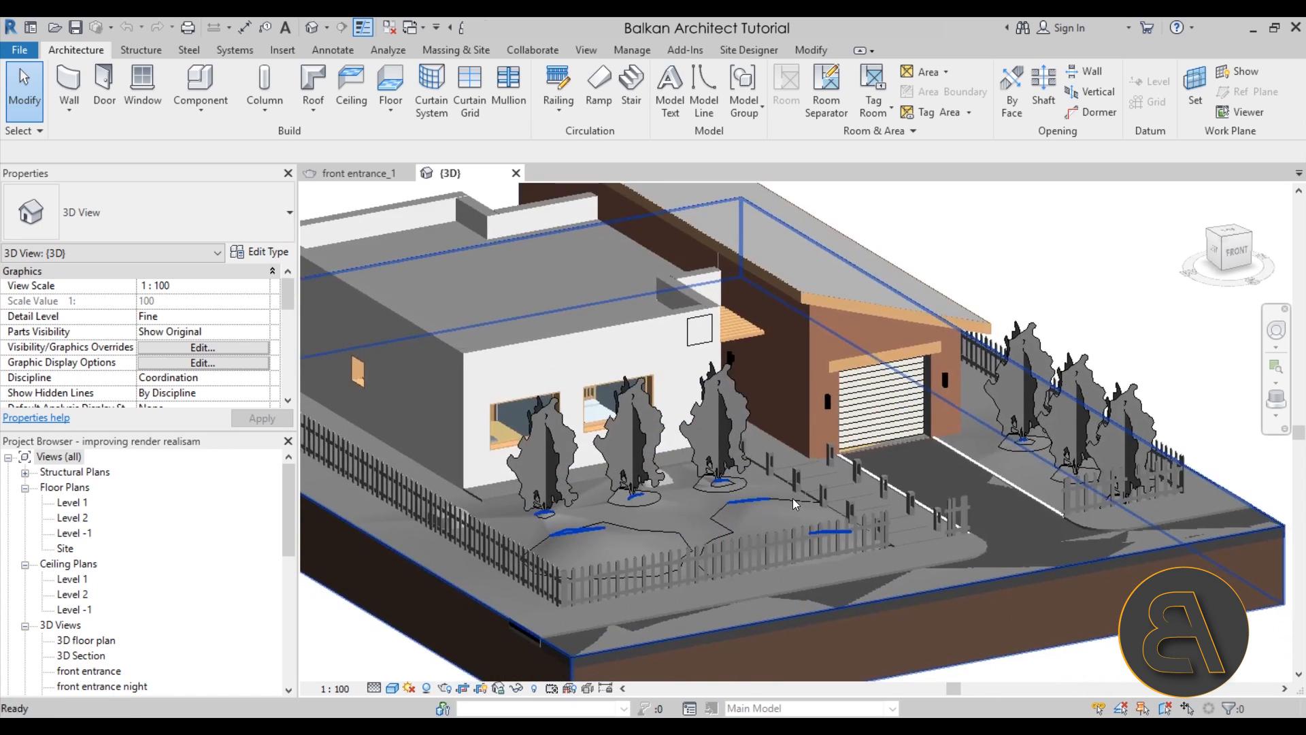
scroll(793, 500, down, 2)
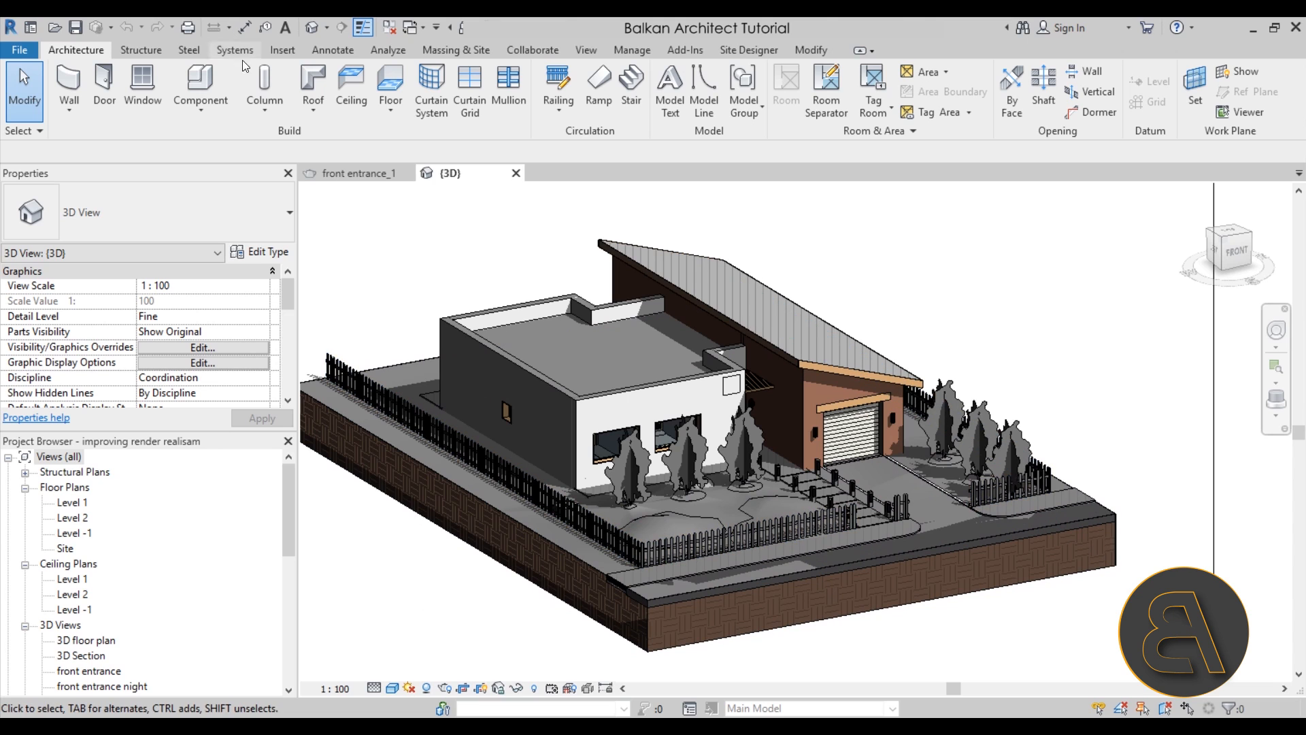
Step: Load the LED strip family from the Desktop into the house project for component placement
click(200, 80)
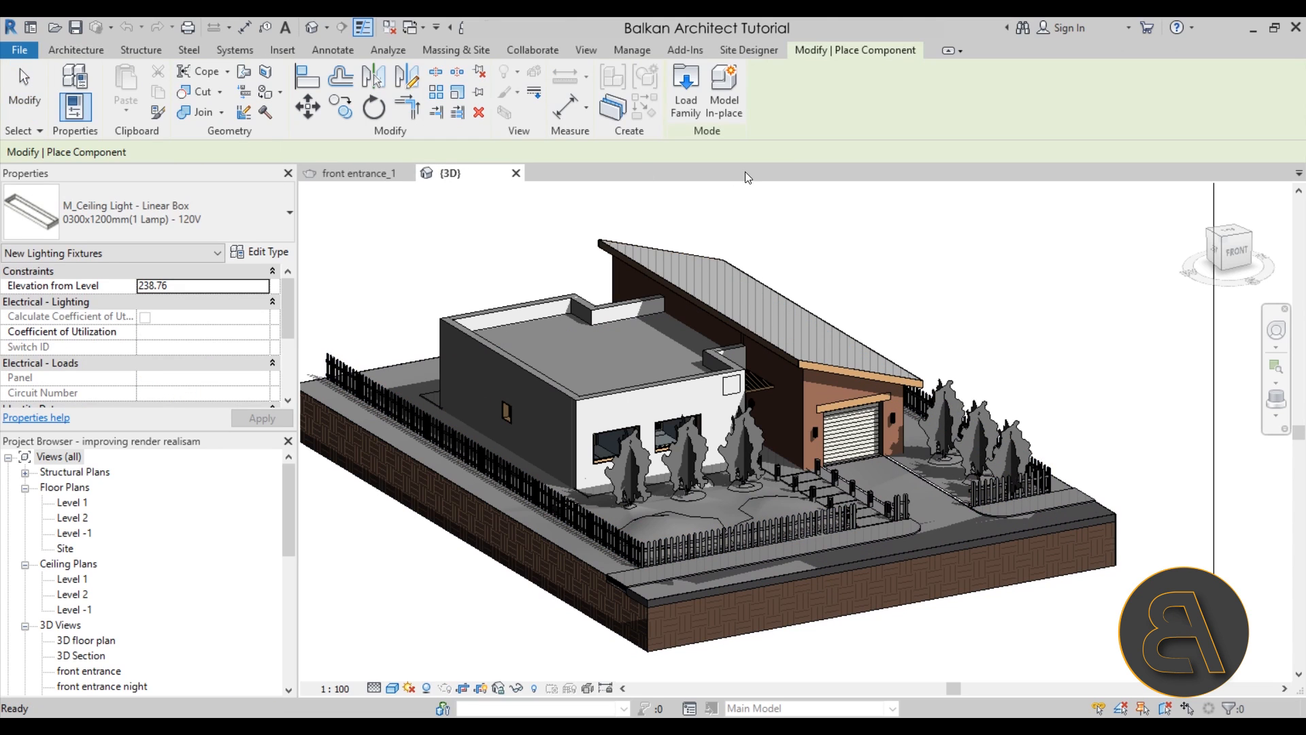
click(686, 89)
scroll(524, 299, down, 3)
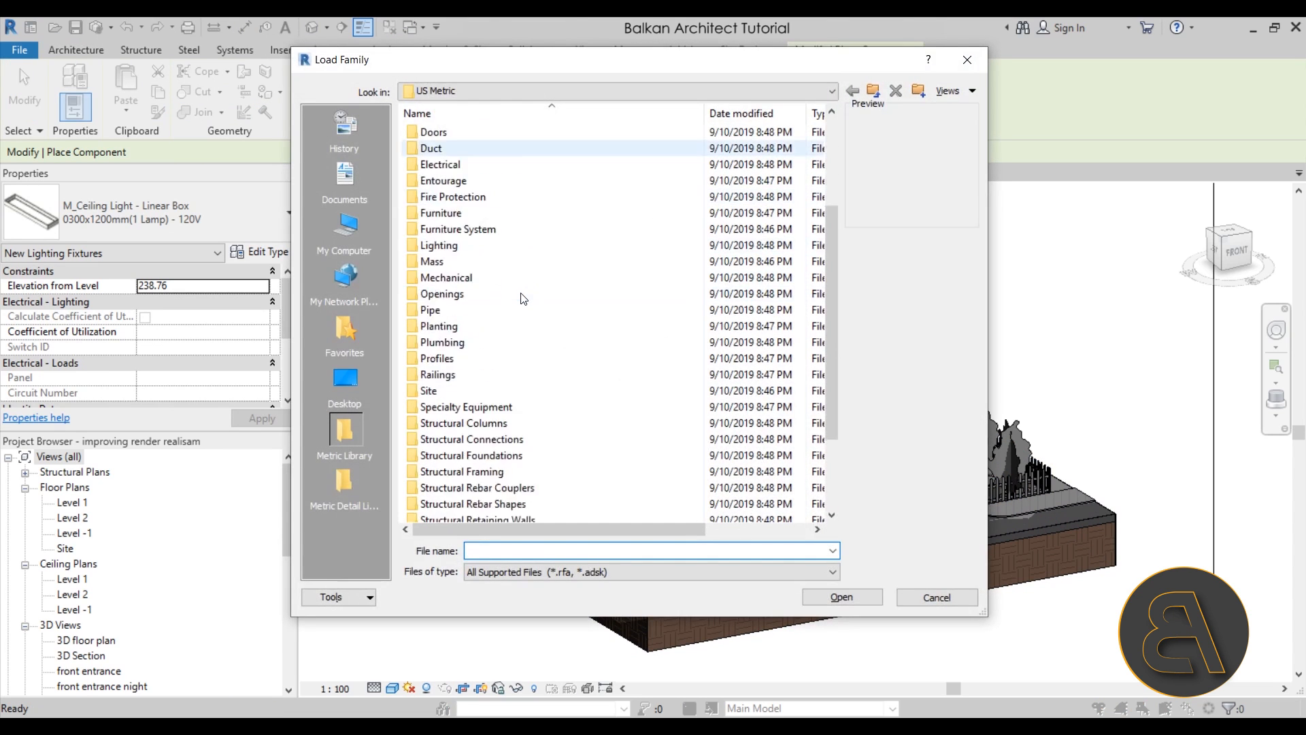
scroll(524, 299, down, 3)
click(345, 380)
click(449, 294)
click(839, 597)
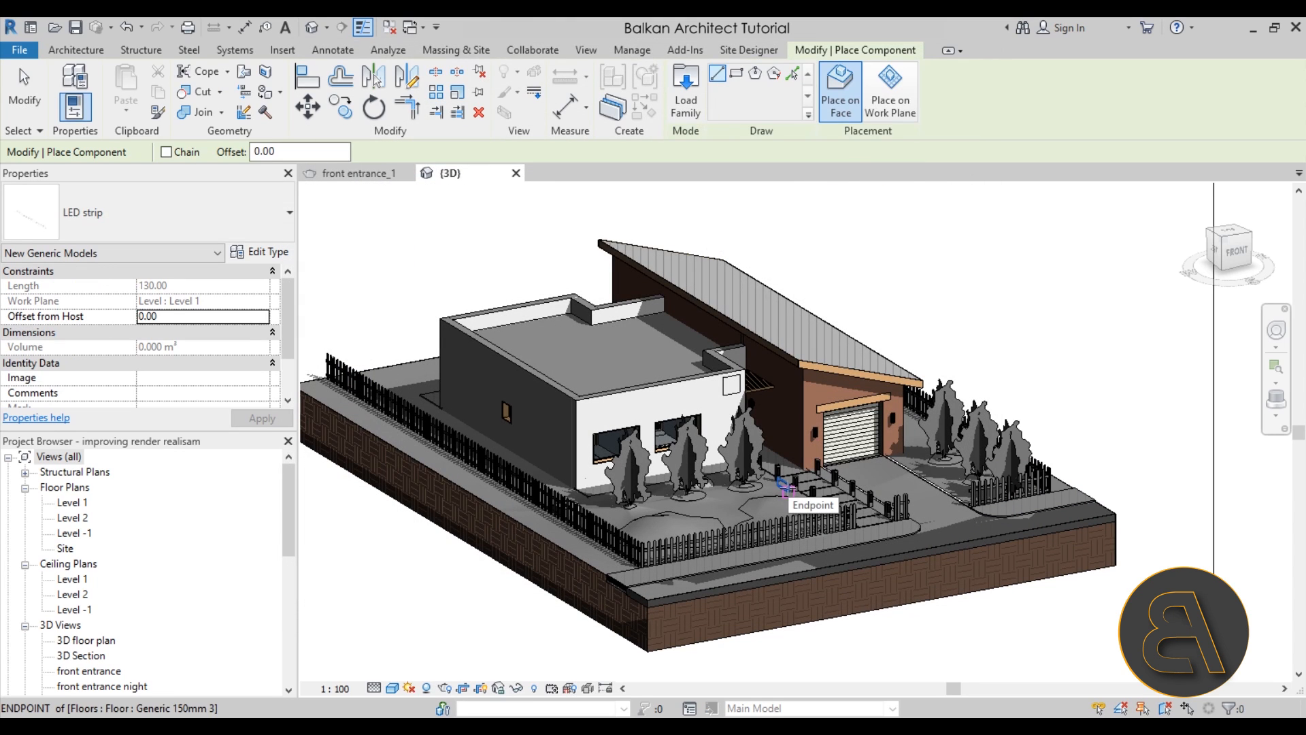
Step: Place an LED strip about 522 long on the underside of the sloped roof overhang above the garage front, hosted on the face
shift+middle_drag(785, 489, 806, 387)
scroll(769, 313, up, 6)
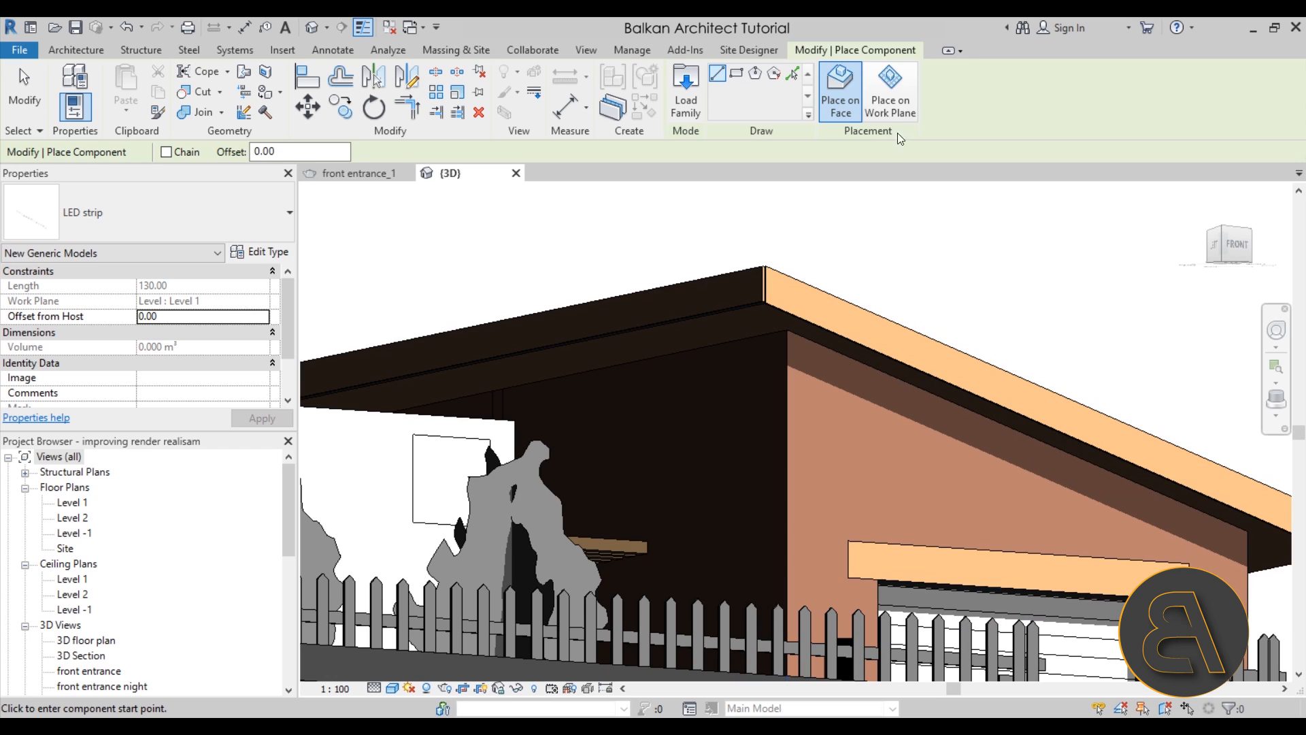
click(835, 119)
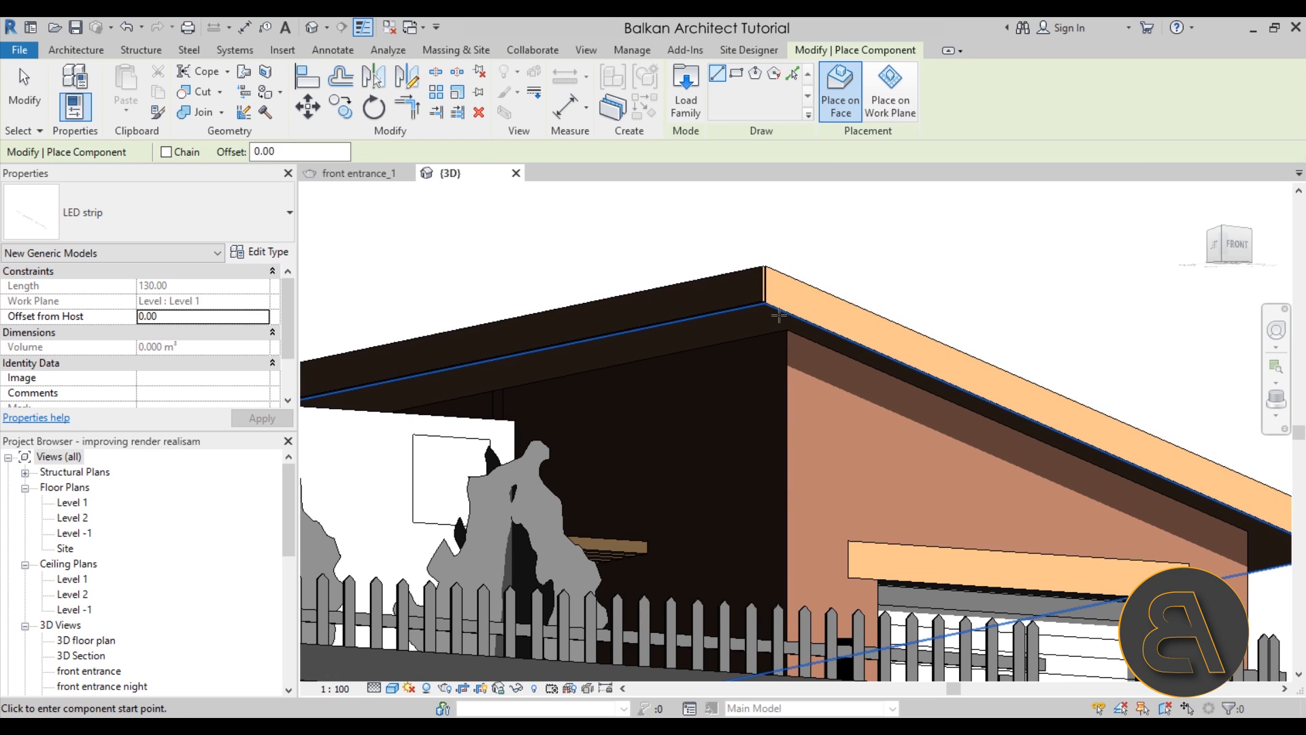
scroll(773, 317, down, 3)
scroll(772, 317, up, 3)
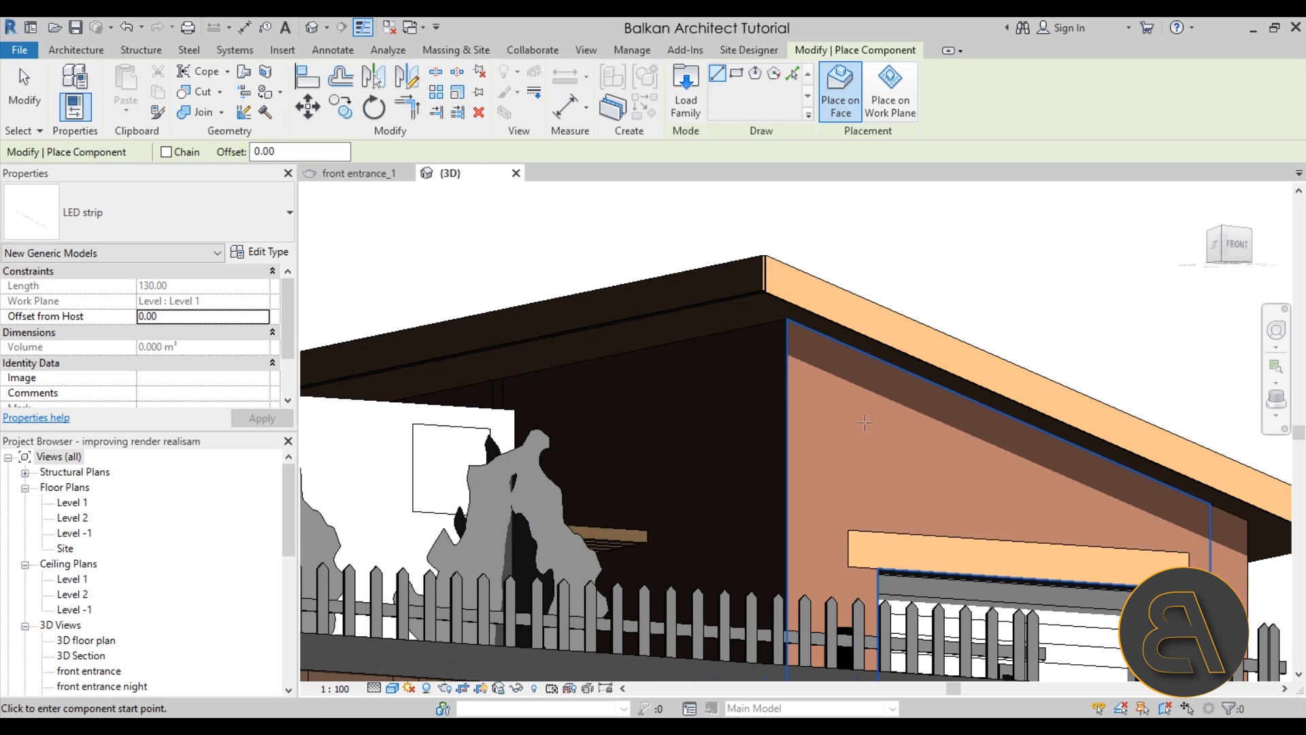
scroll(878, 396, up, 5)
scroll(789, 338, down, 4)
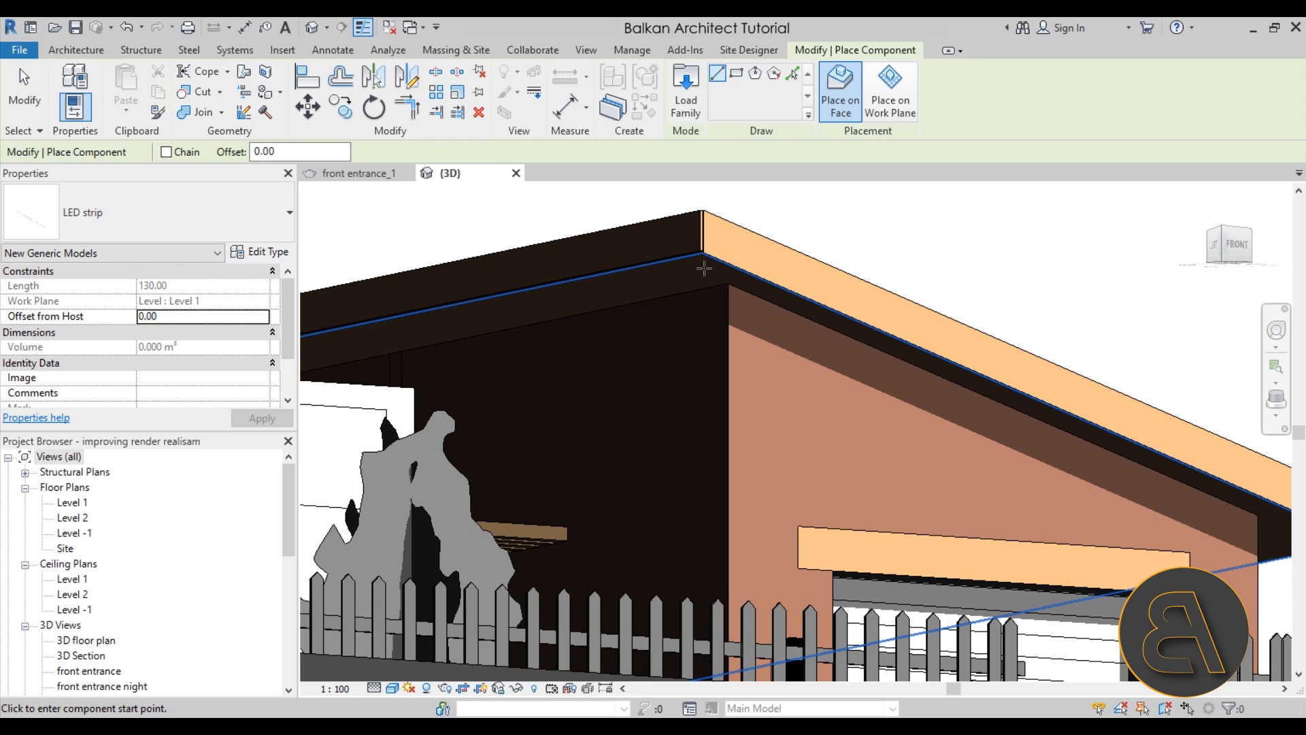
scroll(704, 269, up, 3)
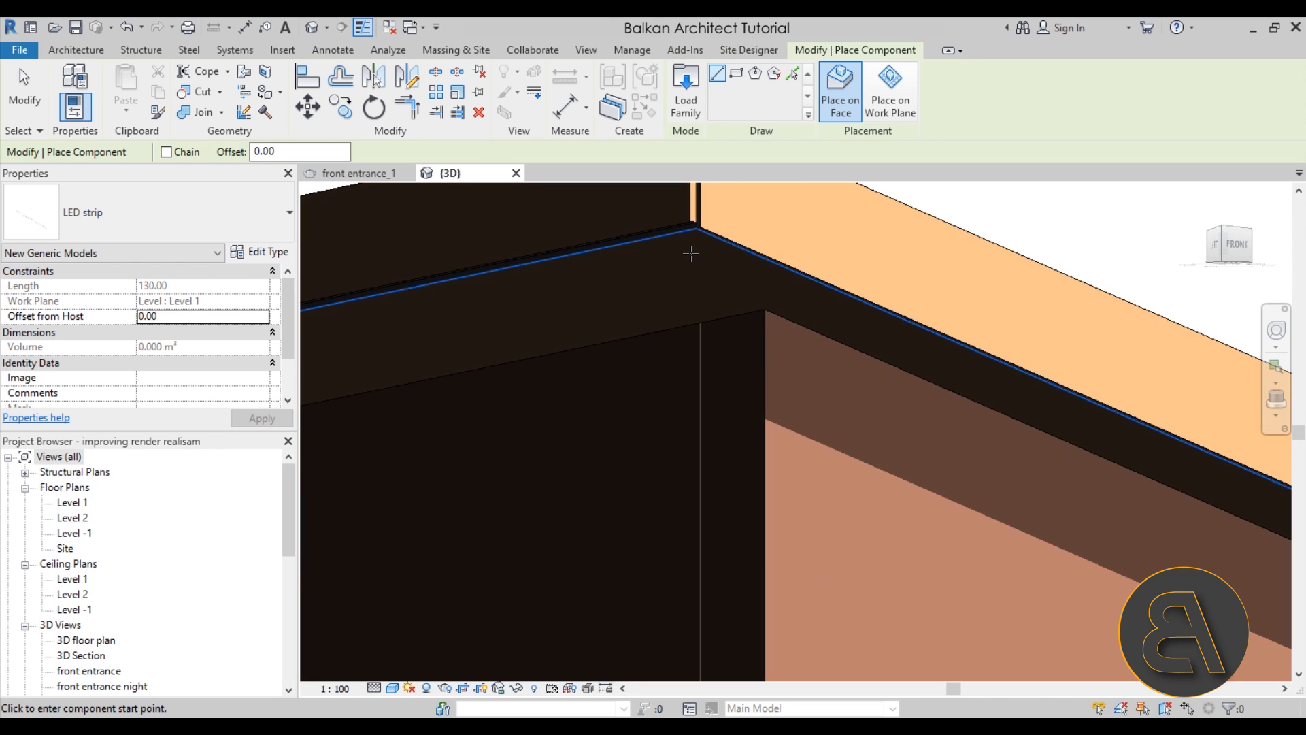
click(690, 257)
scroll(780, 310, down, 3)
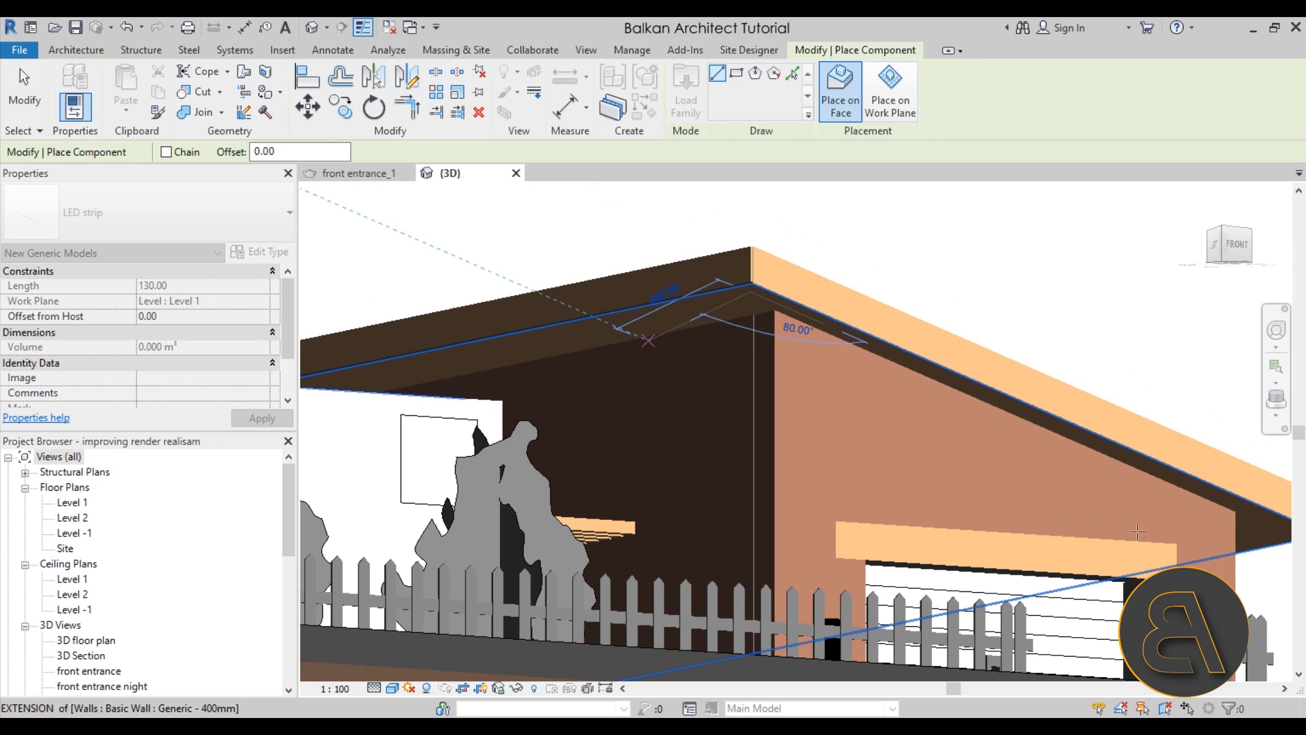
scroll(1206, 534, up, 1)
scroll(1285, 525, up, 2)
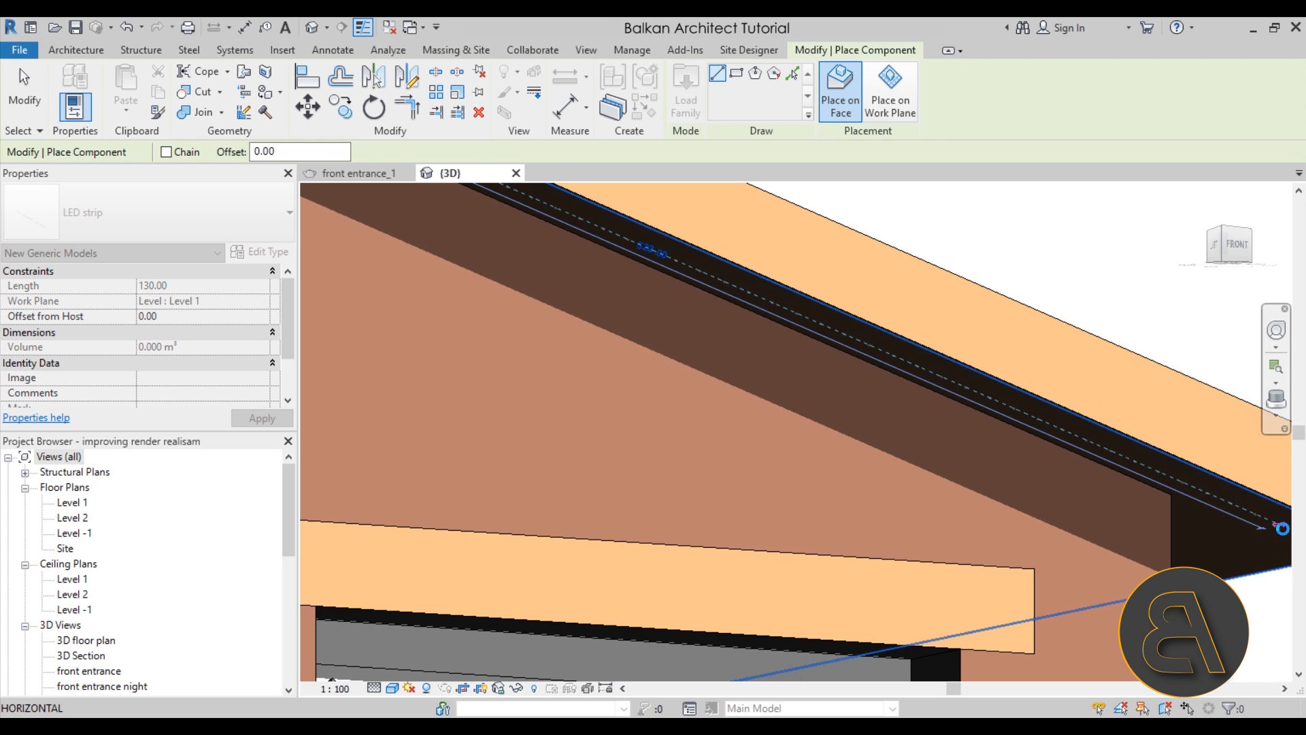
click(1260, 518)
scroll(1023, 283, down, 2)
scroll(837, 366, down, 3)
key(Escape)
key(Escape)
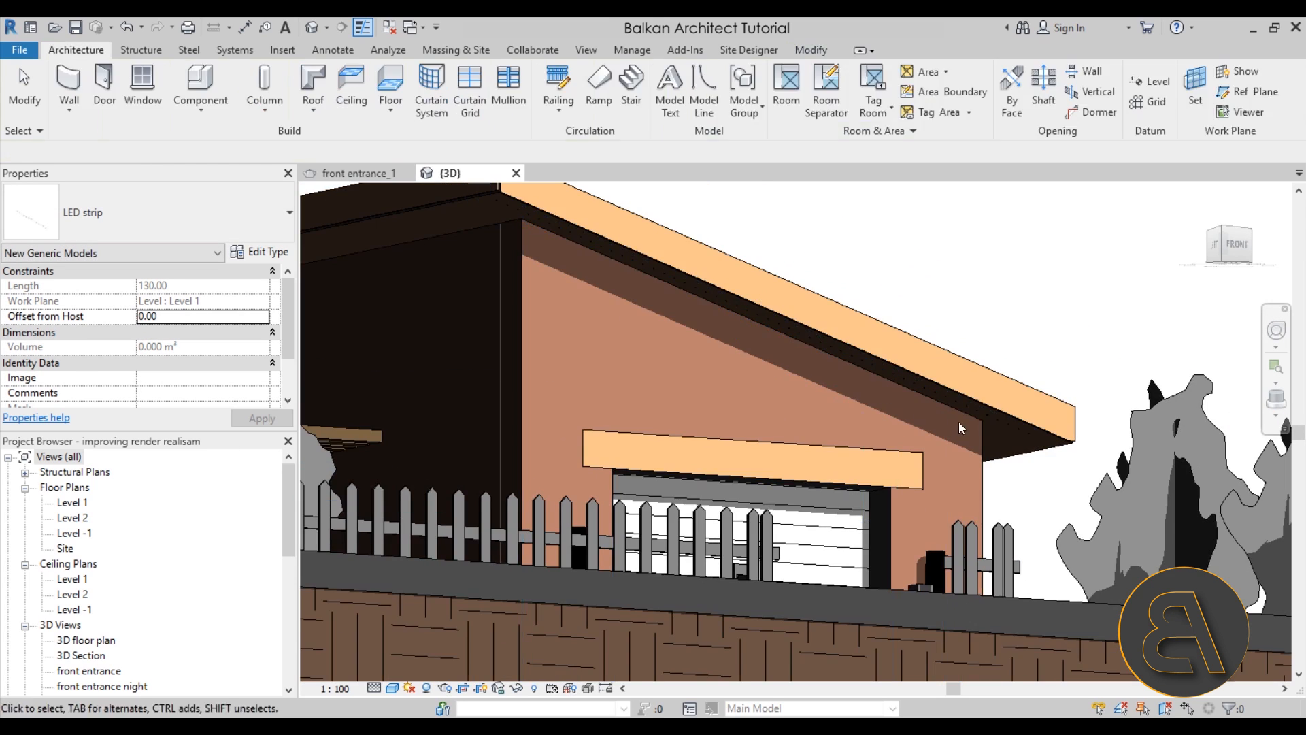
Step: Examine the lights of the LED strip under the garage roof overhang, checking their spacing and the strip's length
scroll(925, 468, up, 6)
scroll(872, 468, up, 2)
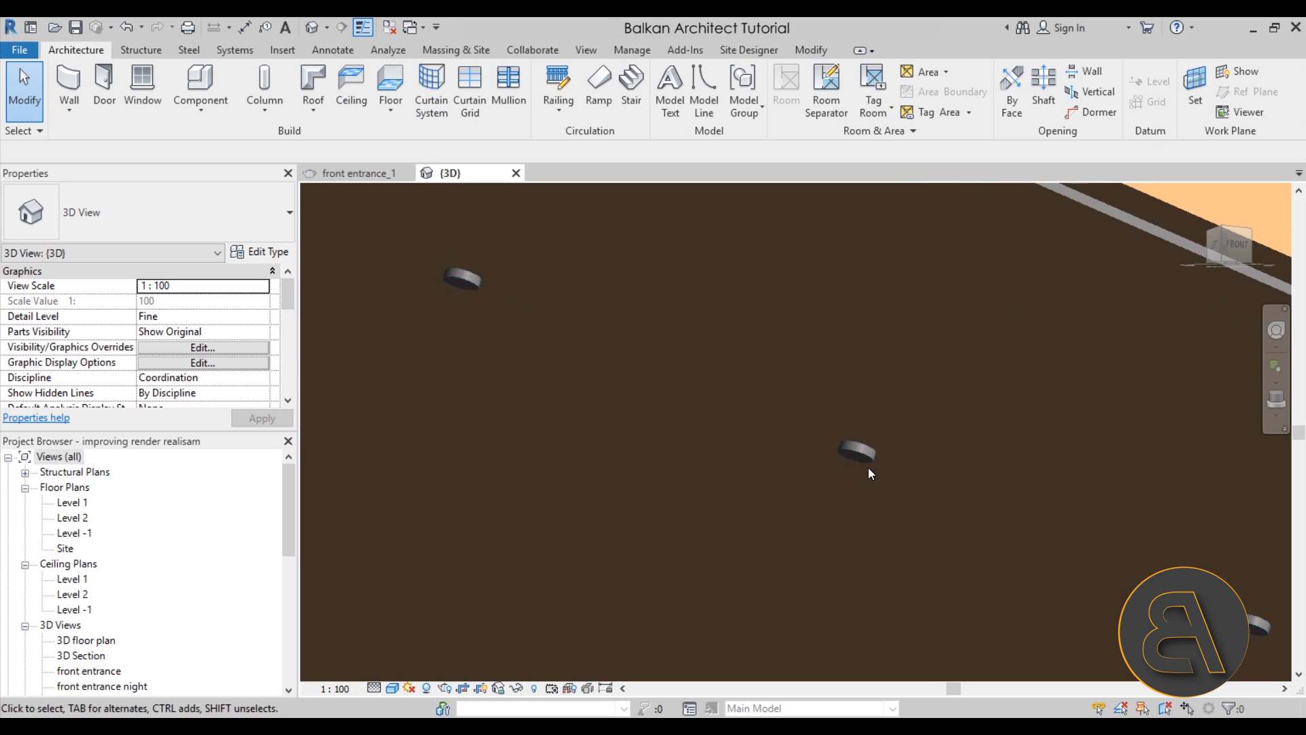
click(869, 460)
scroll(1048, 469, down, 6)
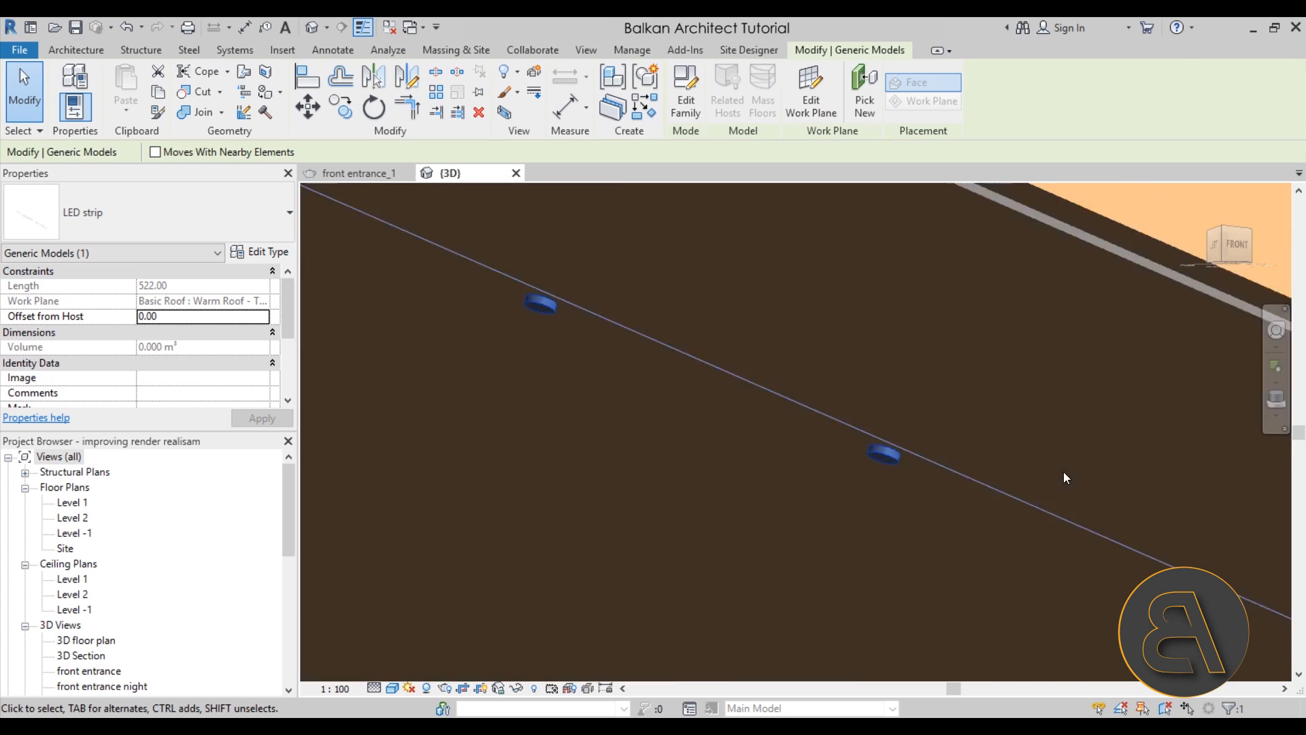
scroll(664, 350, up, 4)
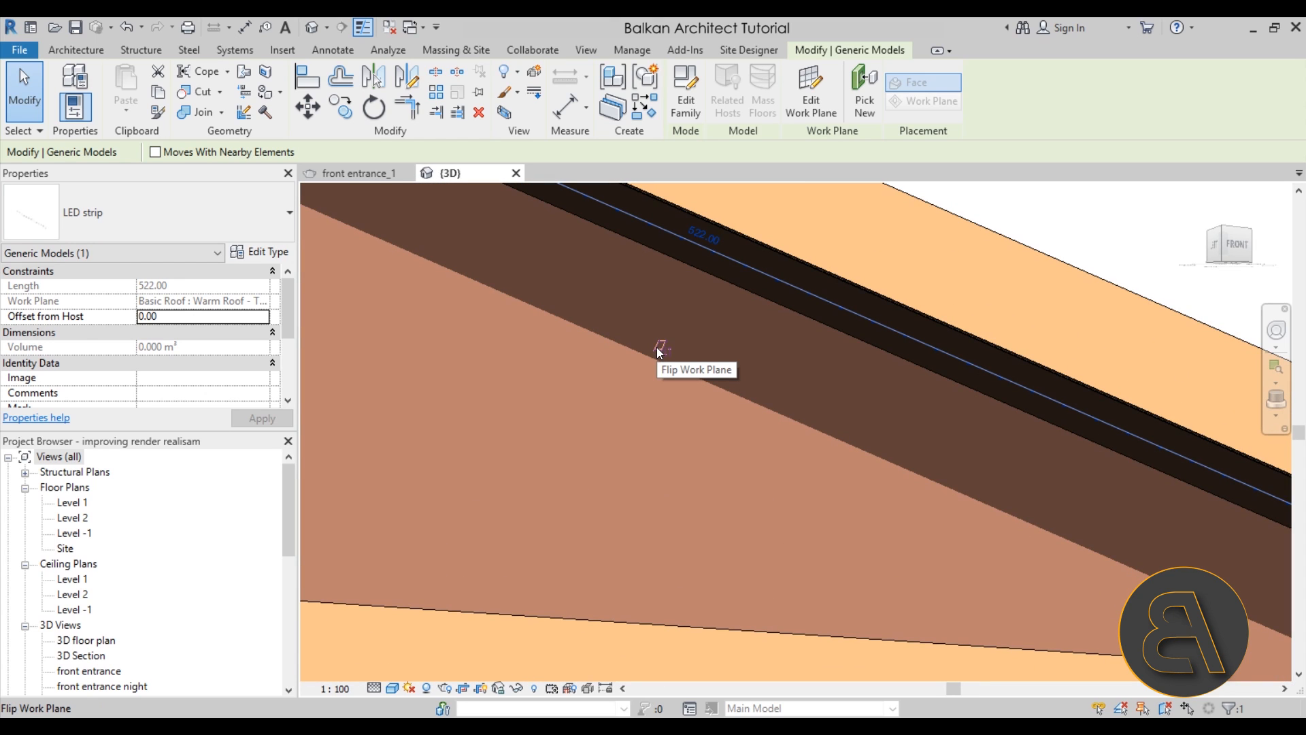
key(Escape)
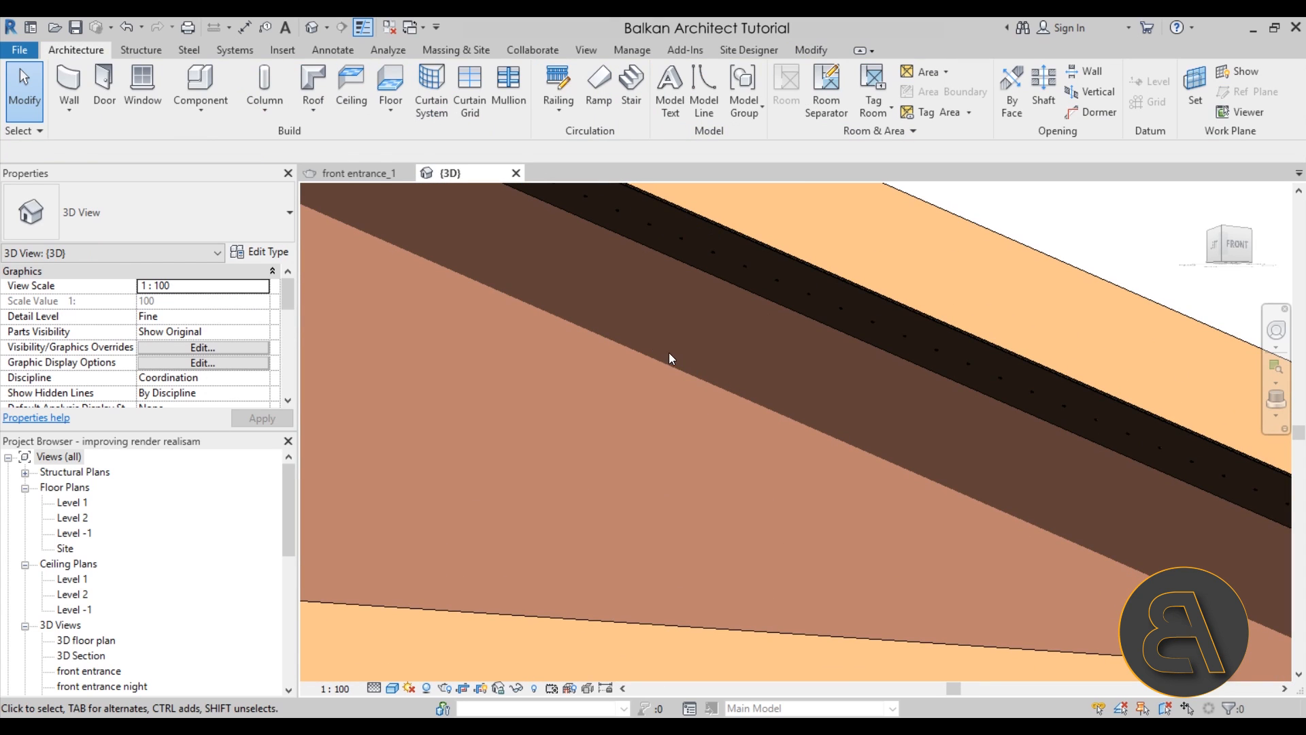
scroll(745, 276, up, 4)
scroll(744, 298, down, 3)
scroll(745, 303, up, 4)
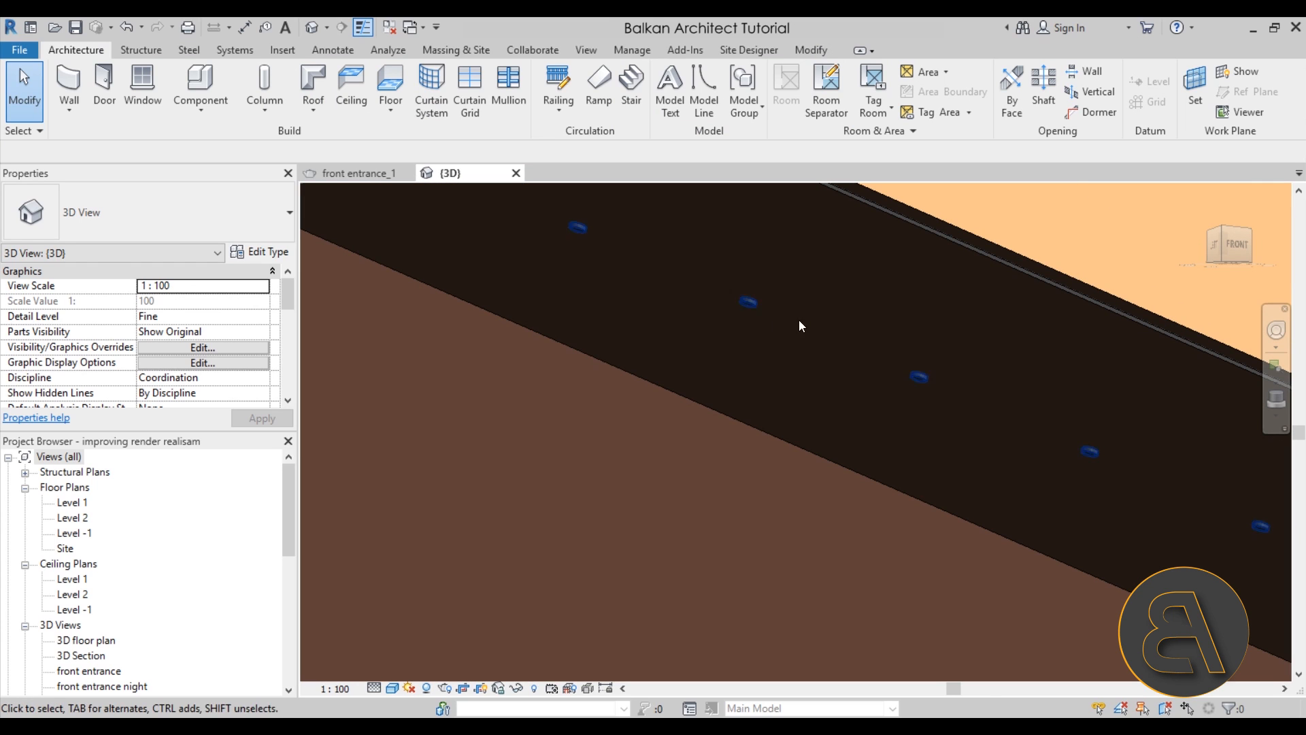
scroll(773, 281, down, 3)
click(768, 286)
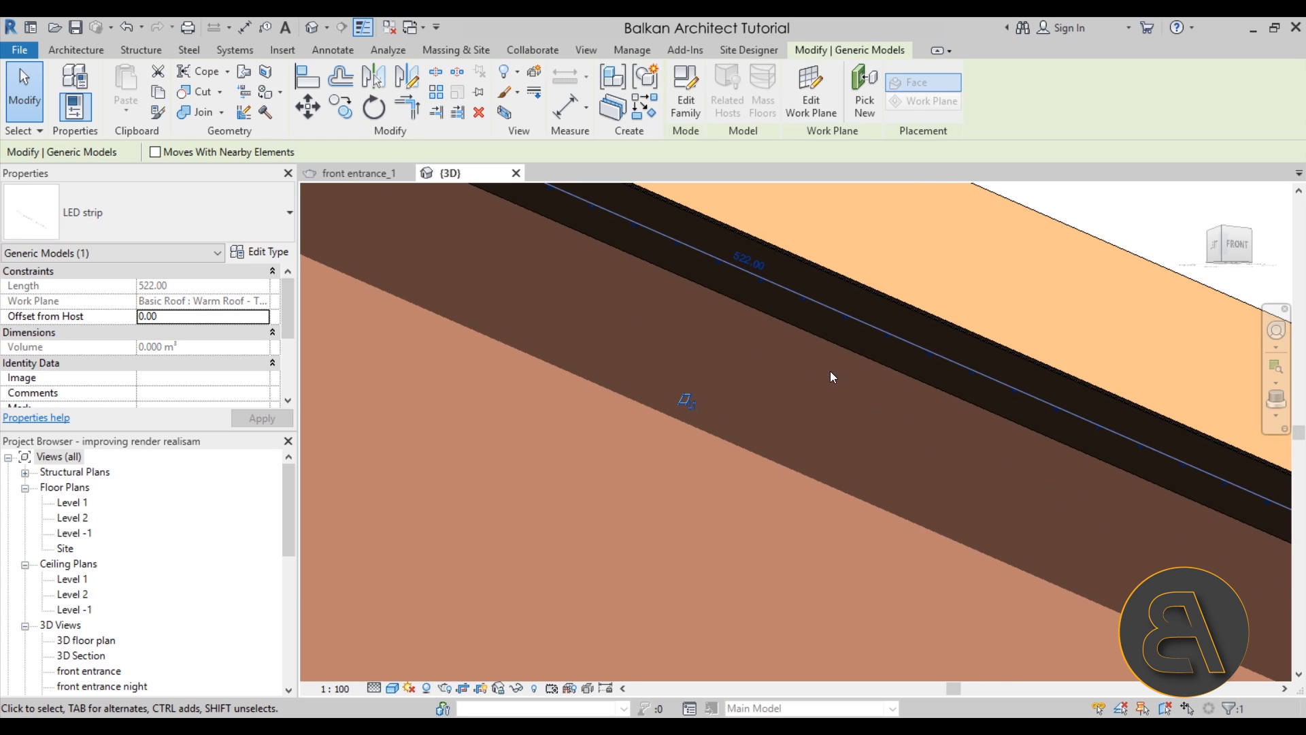
scroll(813, 413, down, 4)
key(Escape)
Step: Place a horizontal LED strip about 701 long on the front wall's face, just above its lower edge below the two windows
scroll(813, 413, down, 6)
shift+middle_drag(795, 391, 701, 521)
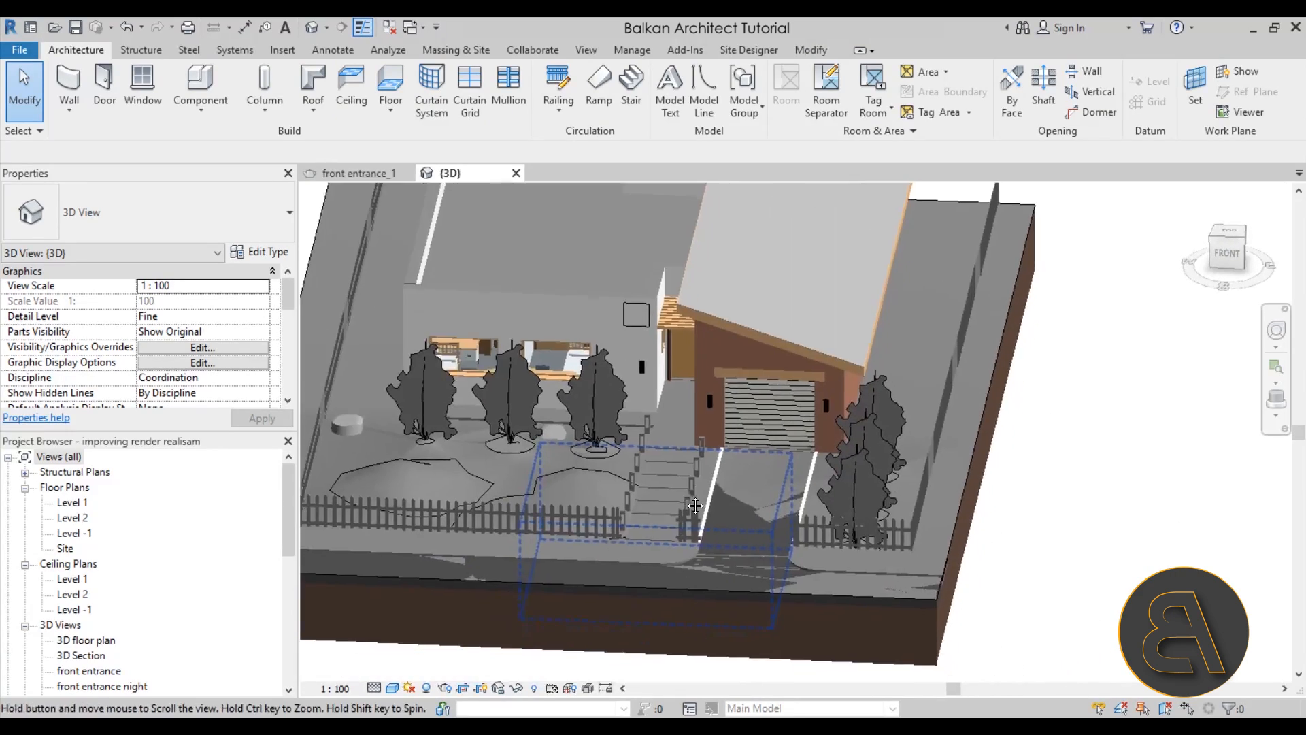
scroll(694, 530, up, 4)
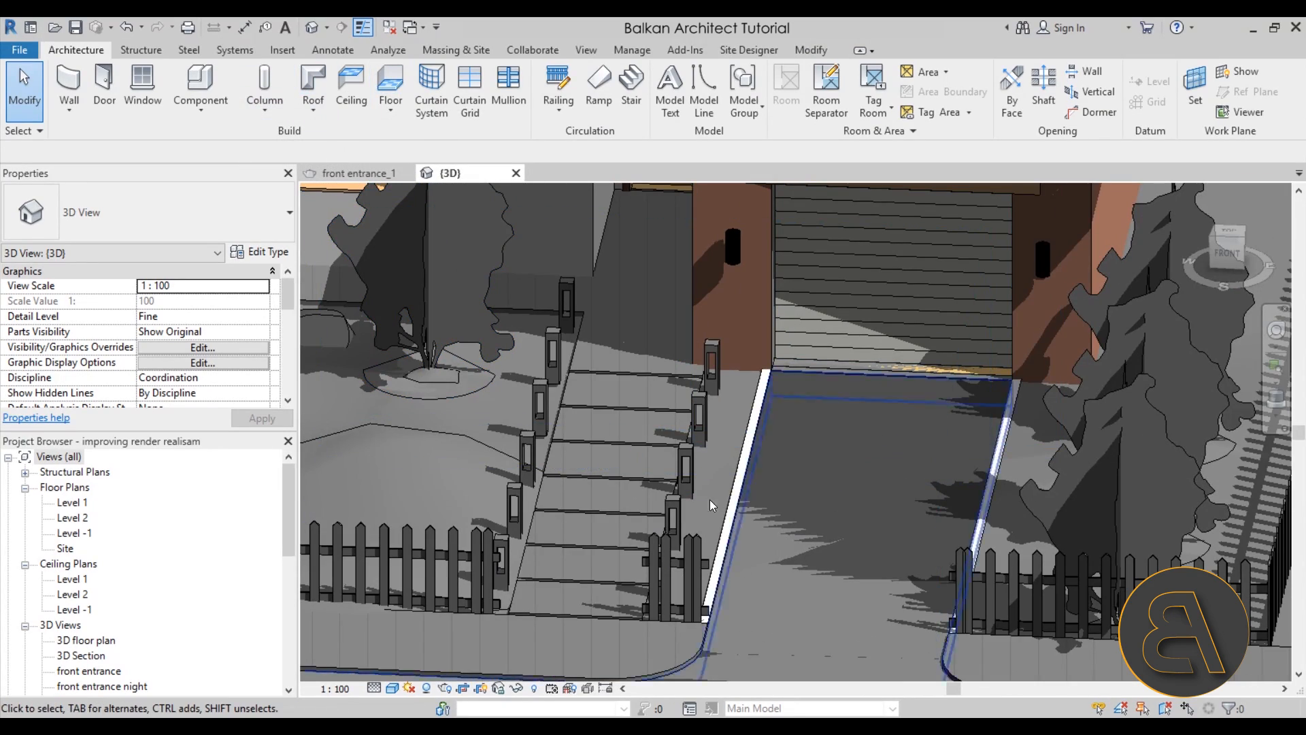
click(200, 81)
shift+middle_drag(816, 421, 916, 594)
scroll(812, 408, up, 2)
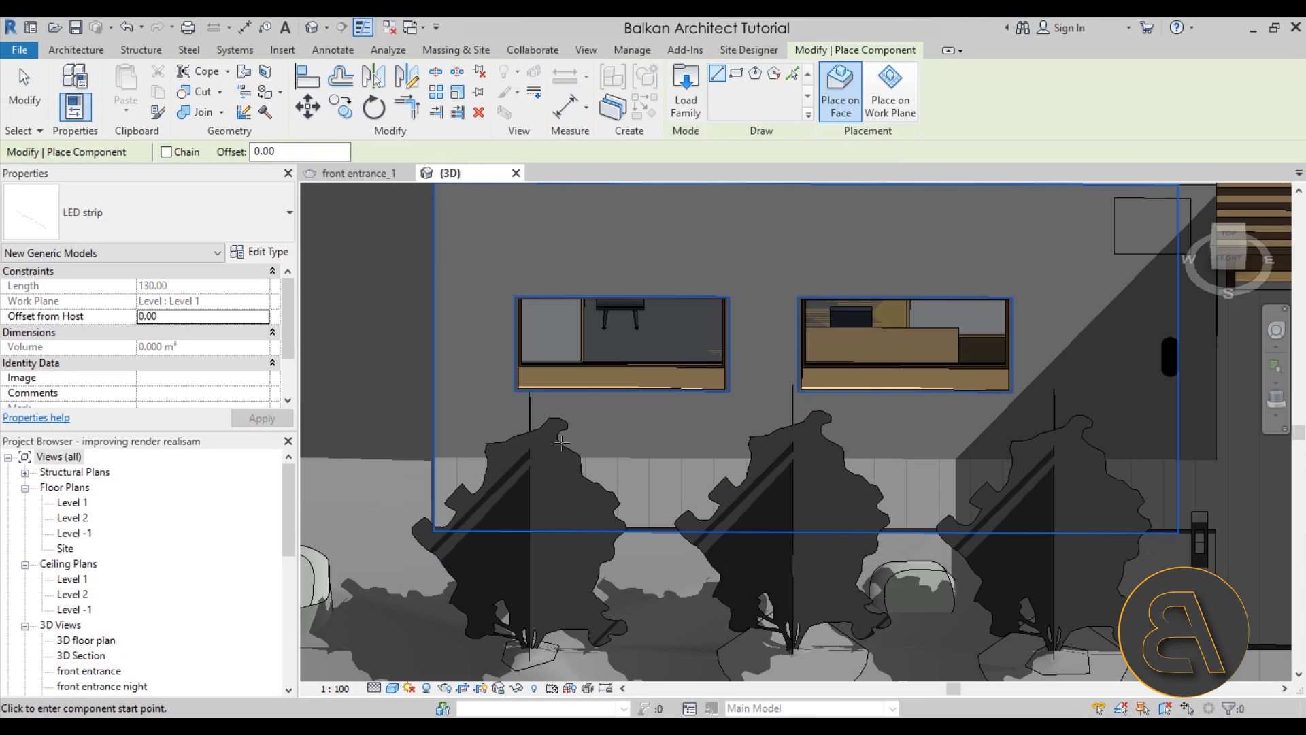
scroll(454, 447, down, 1)
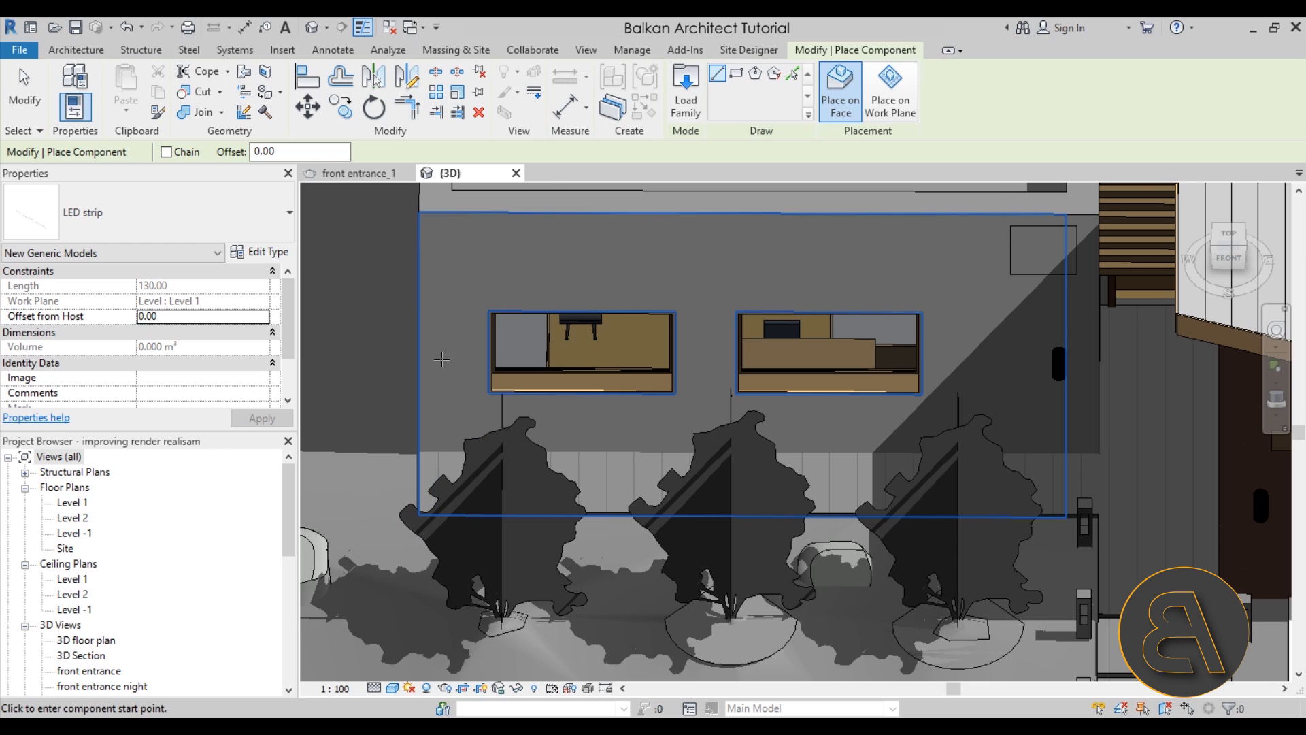
scroll(442, 442, up, 4)
scroll(425, 459, down, 4)
scroll(677, 316, up, 2)
middle_drag(659, 345, 648, 362)
scroll(641, 366, down, 1)
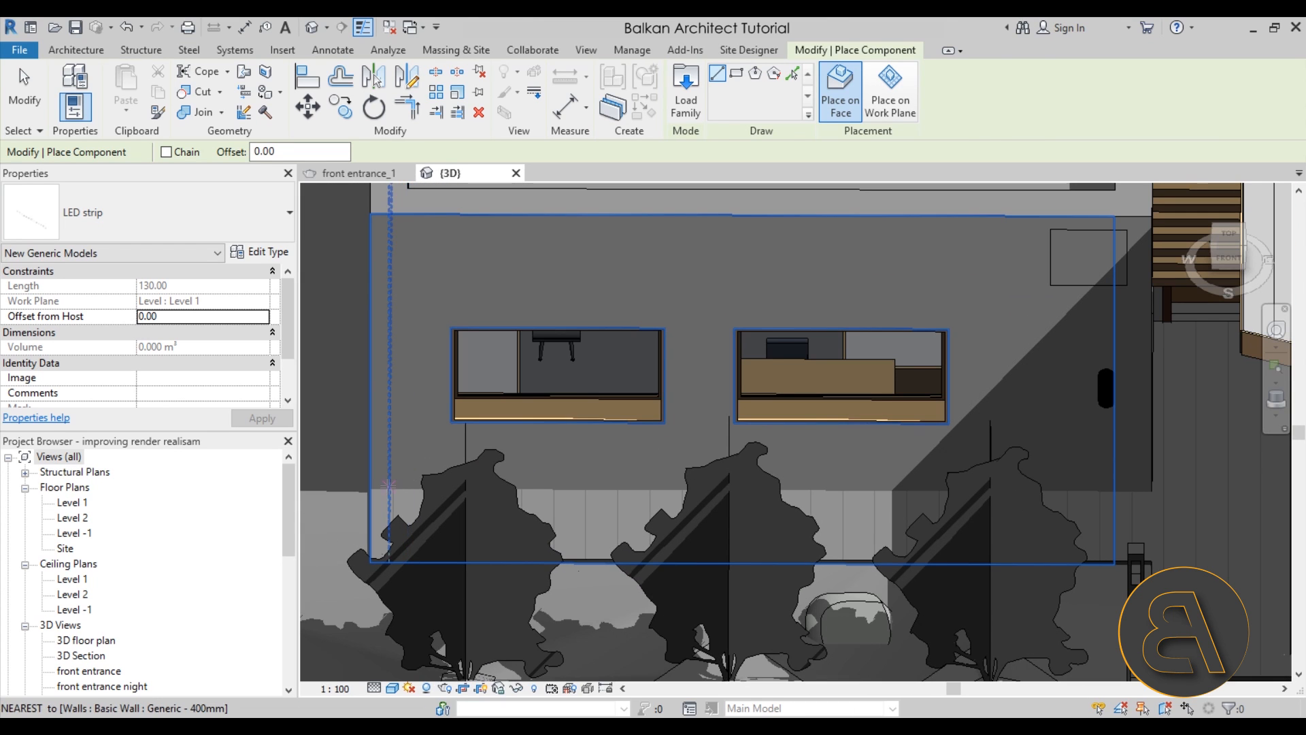
click(383, 483)
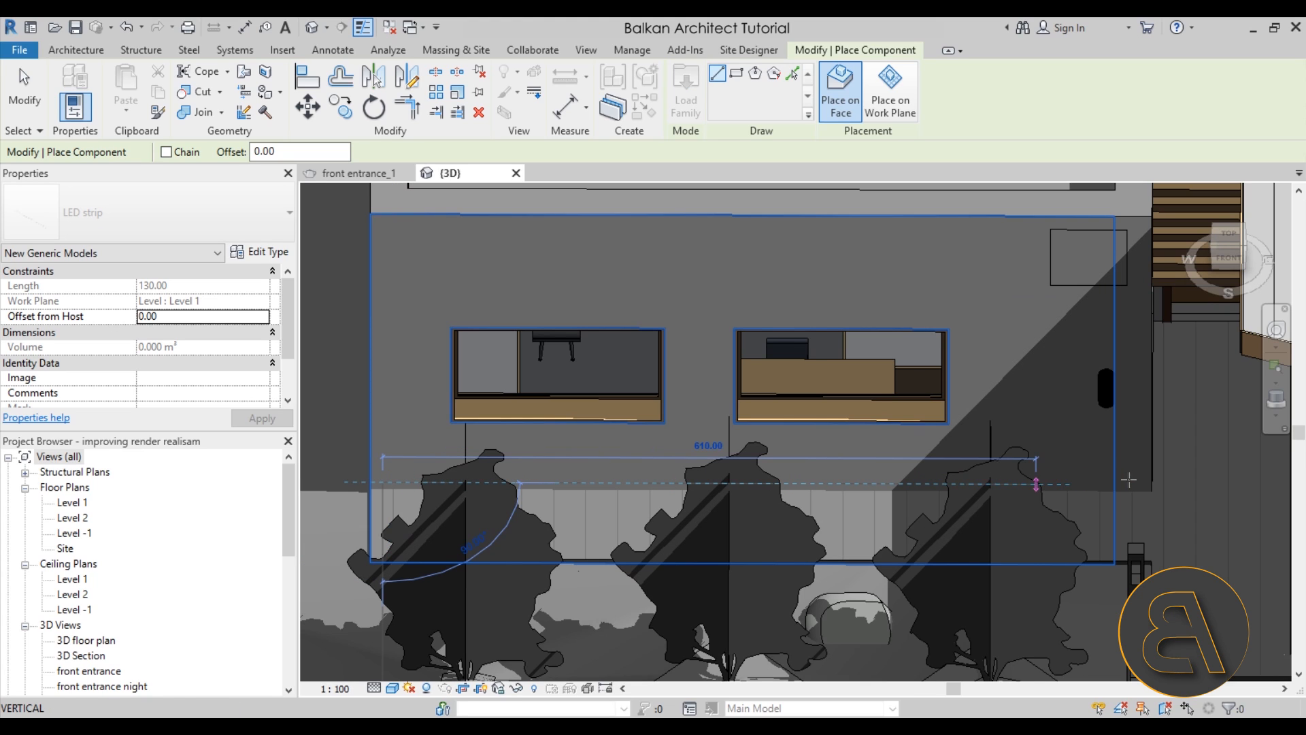
click(1131, 481)
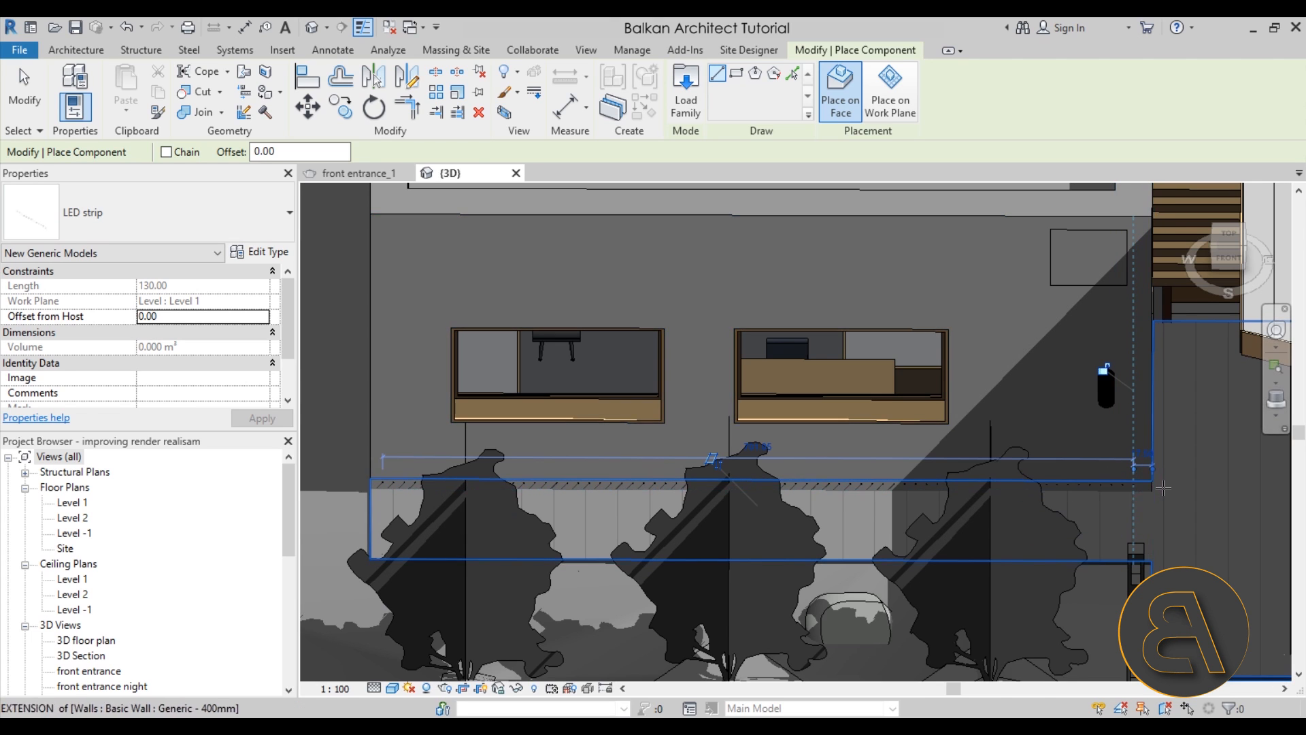
key(Escape)
key(Escape)
Step: Inspect the lights and length of the LED strip on the front wall near its corner
scroll(1109, 486, up, 6)
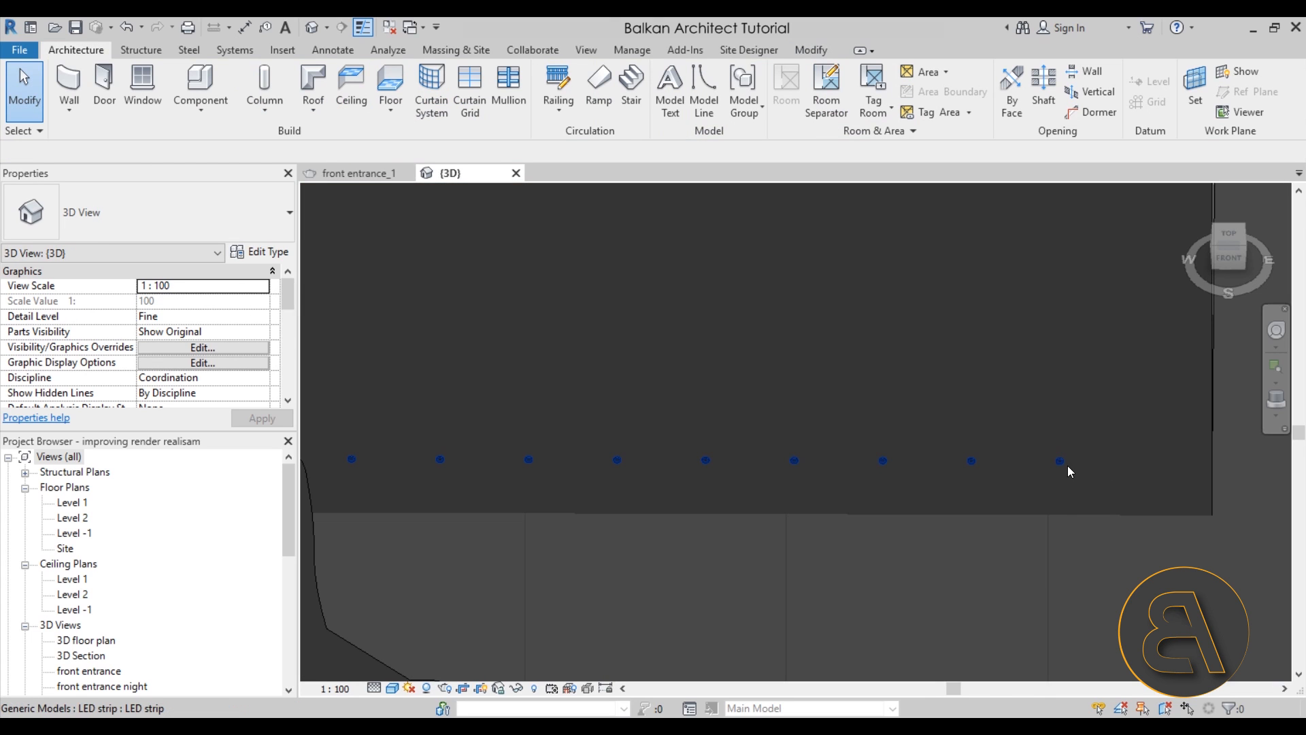
click(1067, 470)
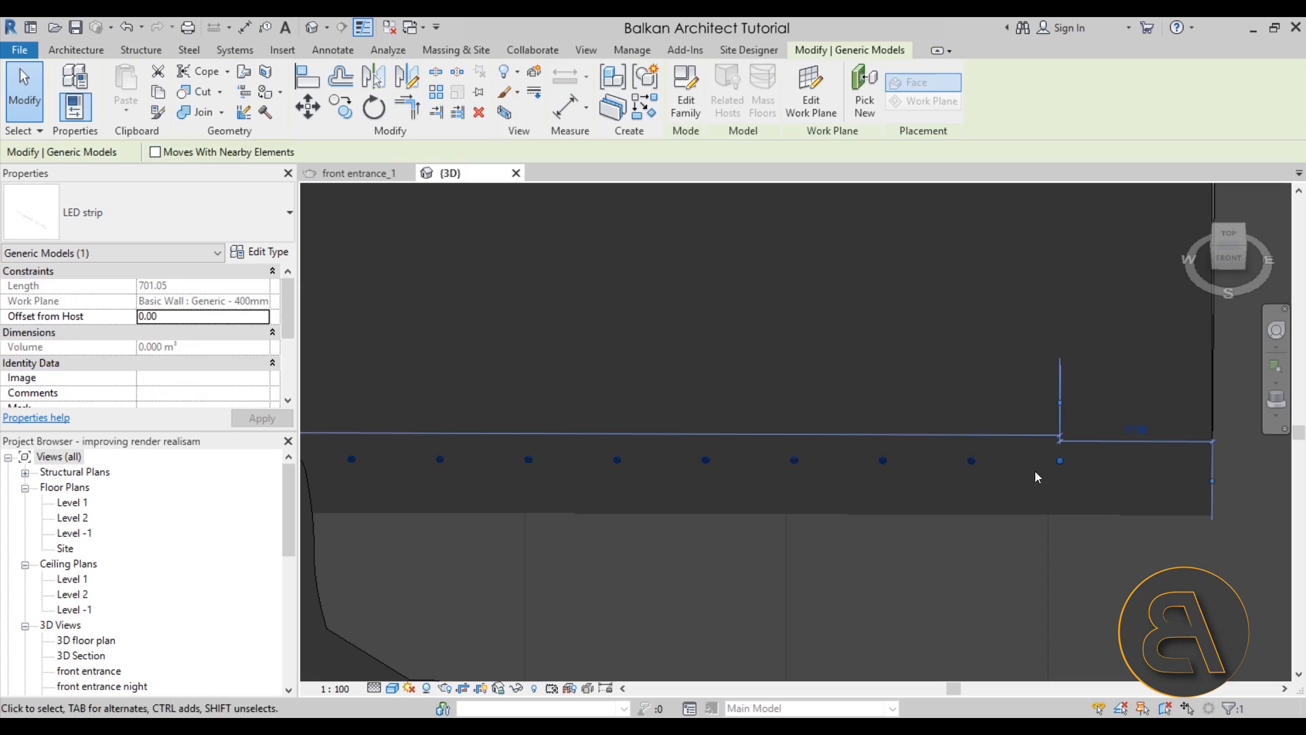
scroll(970, 396, down, 6)
key(Escape)
Step: Temporarily hide the site topography in the 3D view
shift+middle_drag(674, 523, 564, 570)
scroll(563, 571, down, 5)
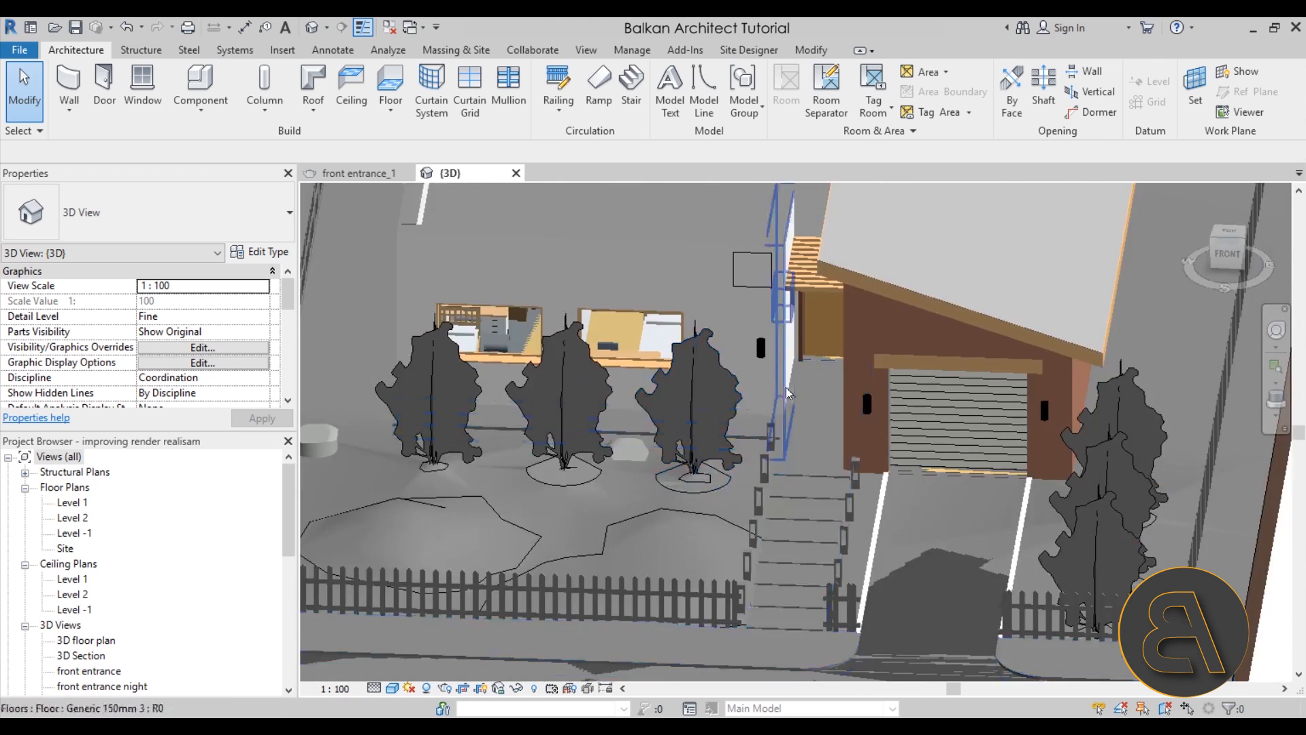
click(519, 480)
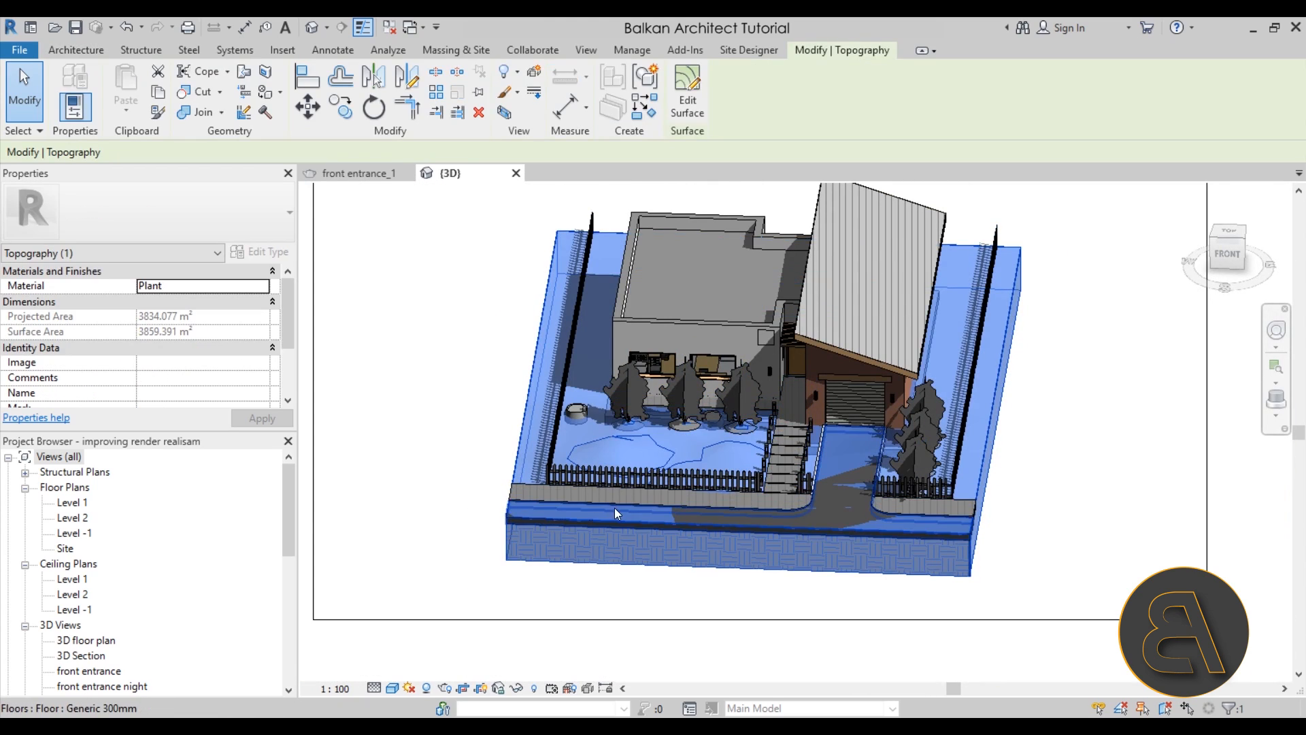
click(516, 688)
click(599, 644)
shift+middle_drag(866, 542, 792, 539)
scroll(747, 432, up, 3)
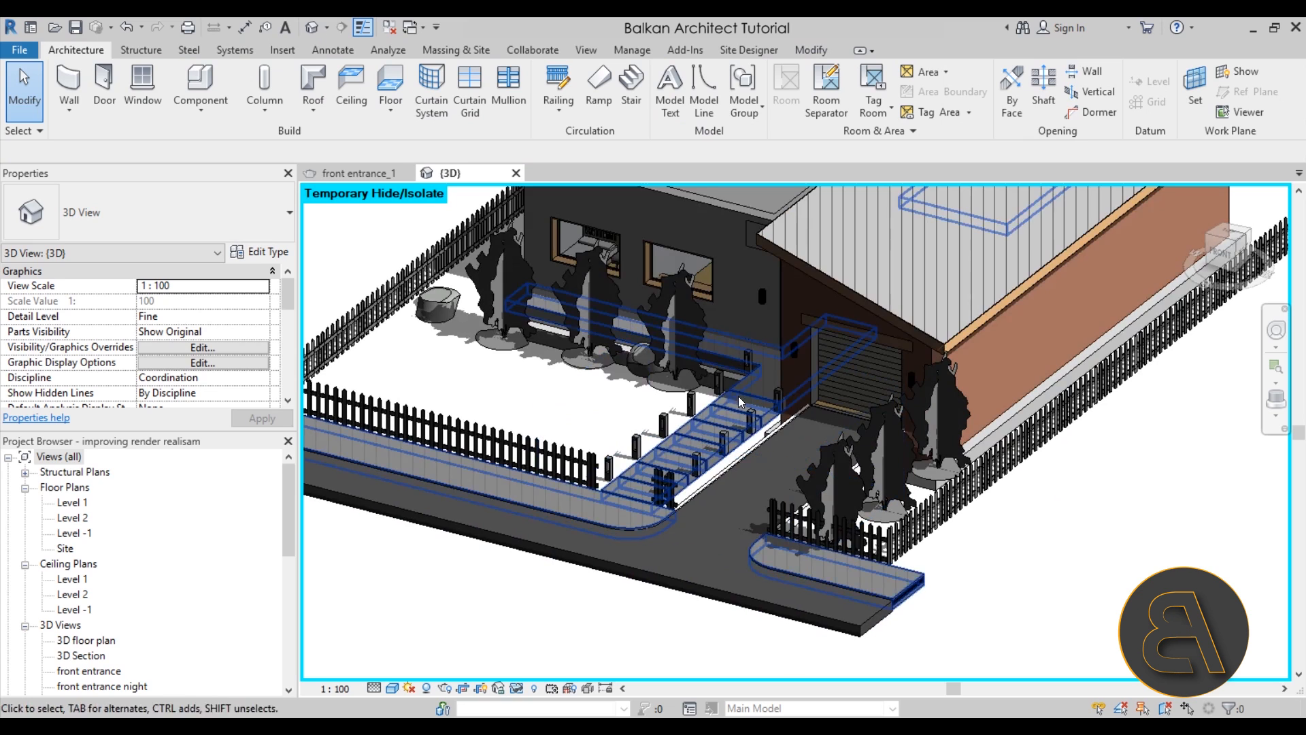
Step: Temporarily hide the Generic 150mm 3 floor that forms the entrance walkway and sidewalk
click(748, 430)
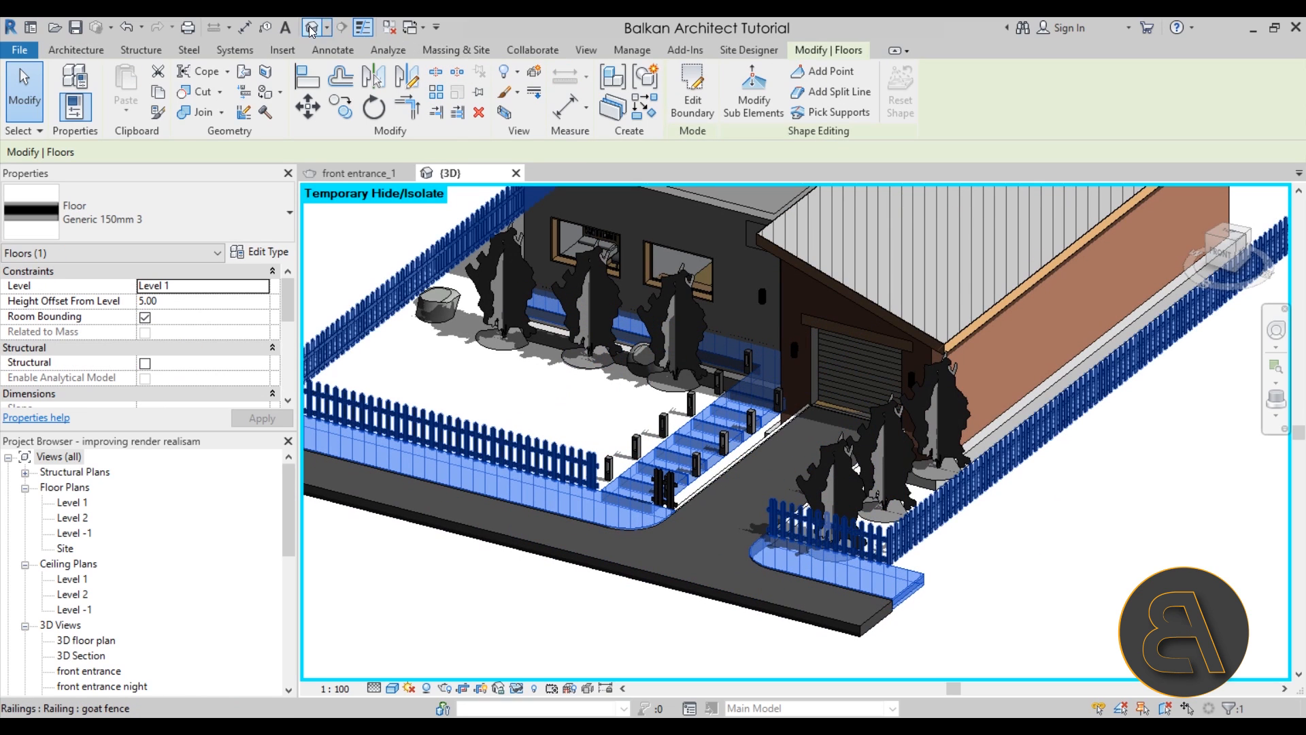
click(522, 686)
click(555, 647)
scroll(602, 572, down, 2)
Step: Place an LED strip about 120 long on the underside of the pergola slat nearest the entrance door, spanning the slat
shift+middle_drag(602, 566, 687, 262)
scroll(775, 337, up, 6)
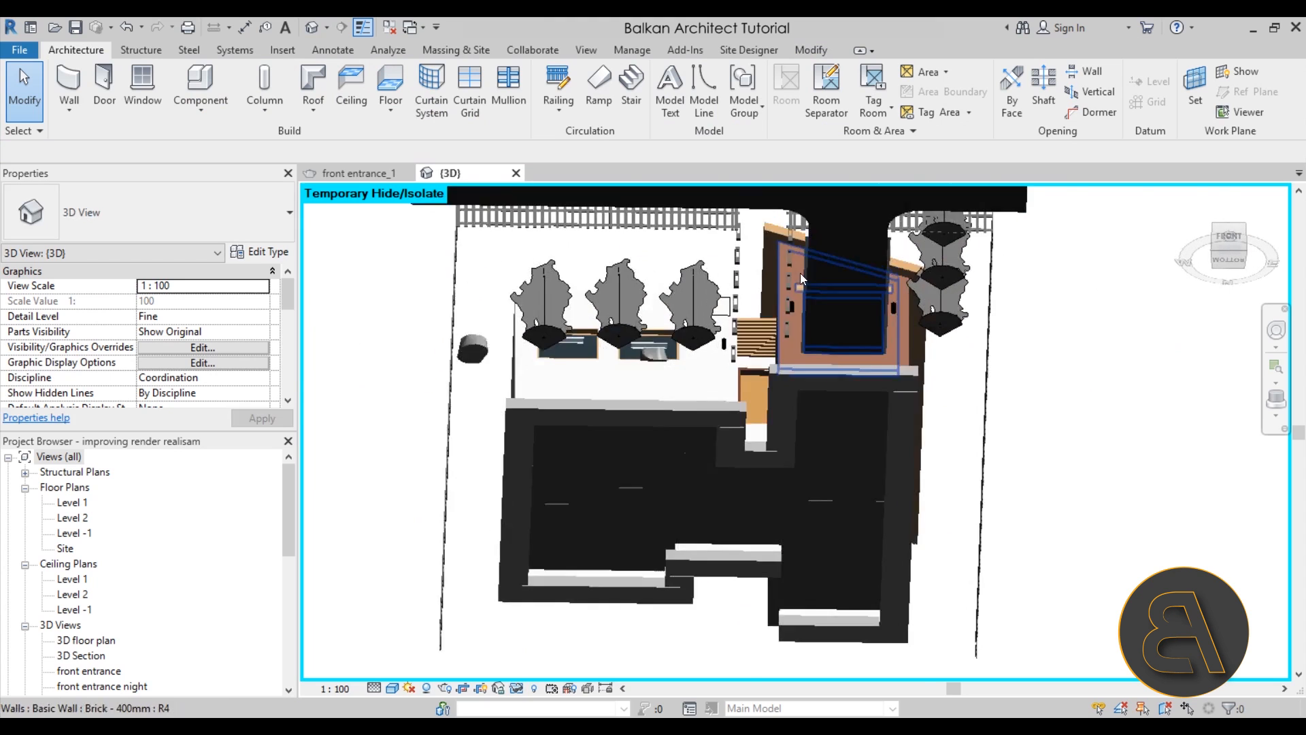
scroll(645, 358, up, 2)
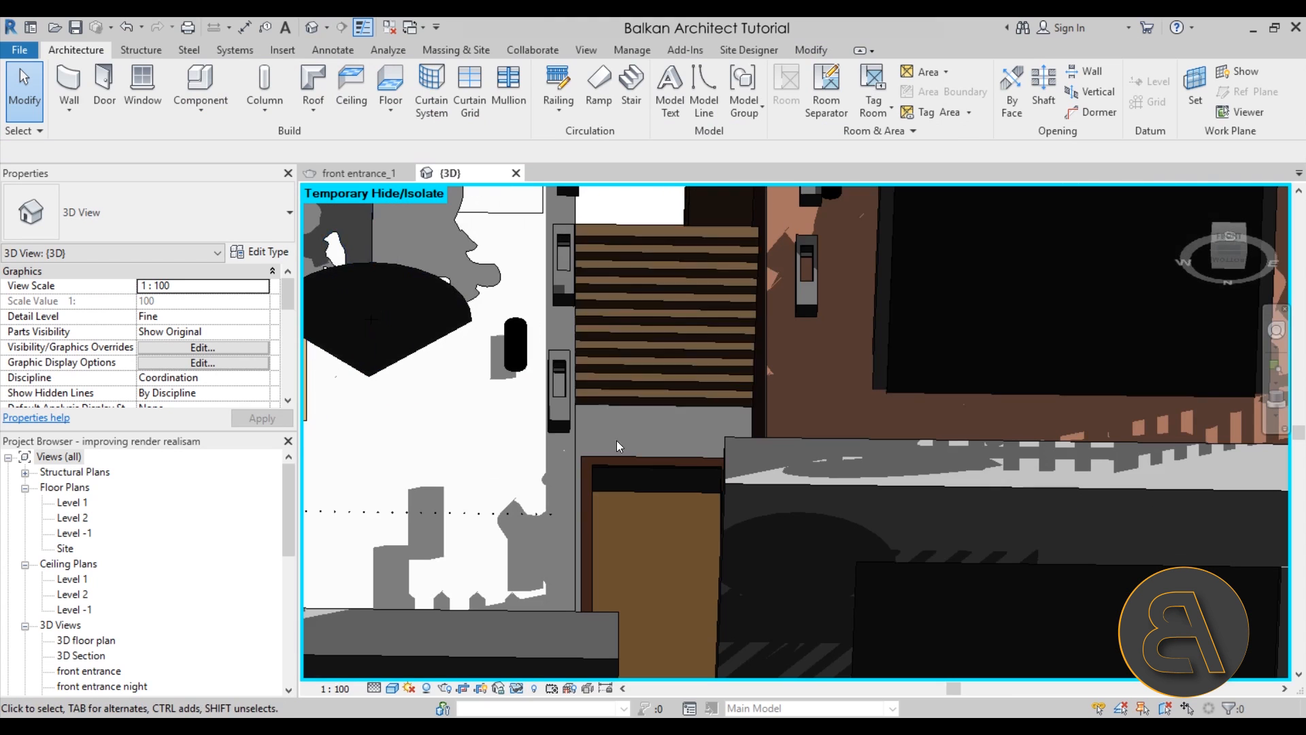
click(199, 85)
scroll(598, 401, up, 3)
scroll(558, 377, up, 2)
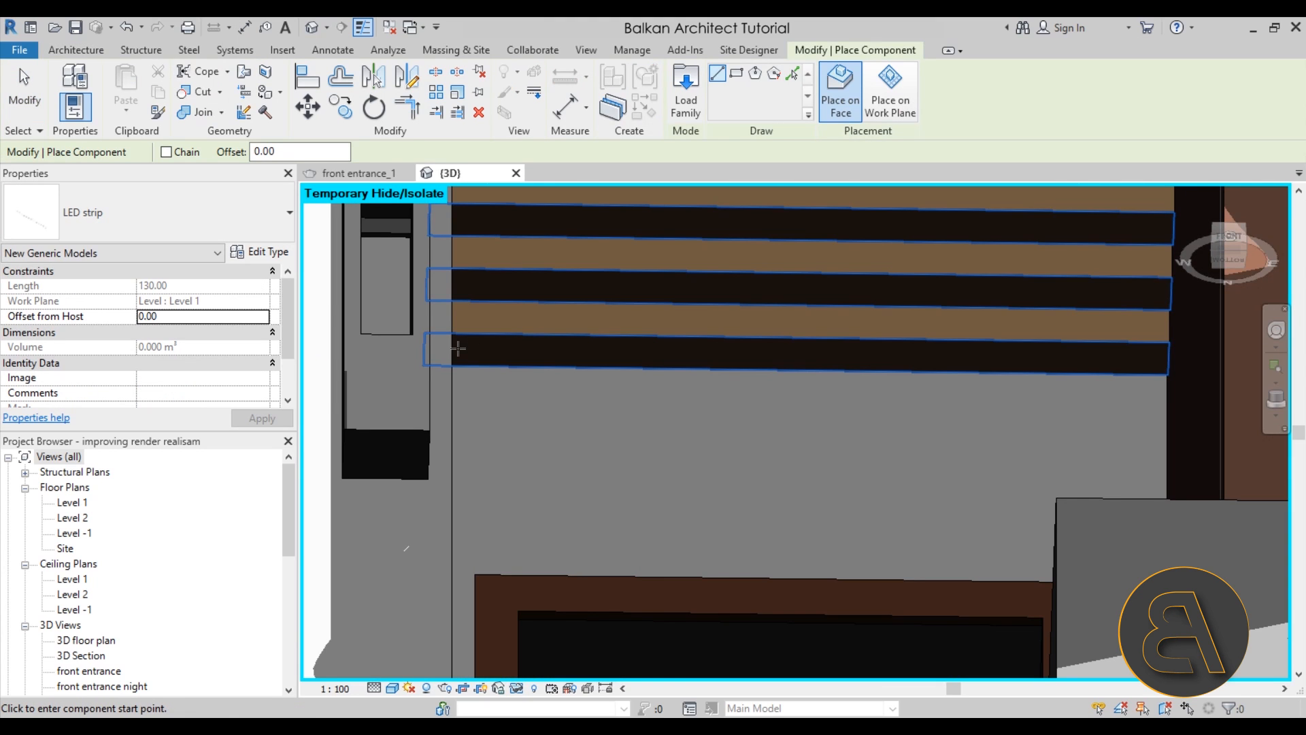
click(456, 348)
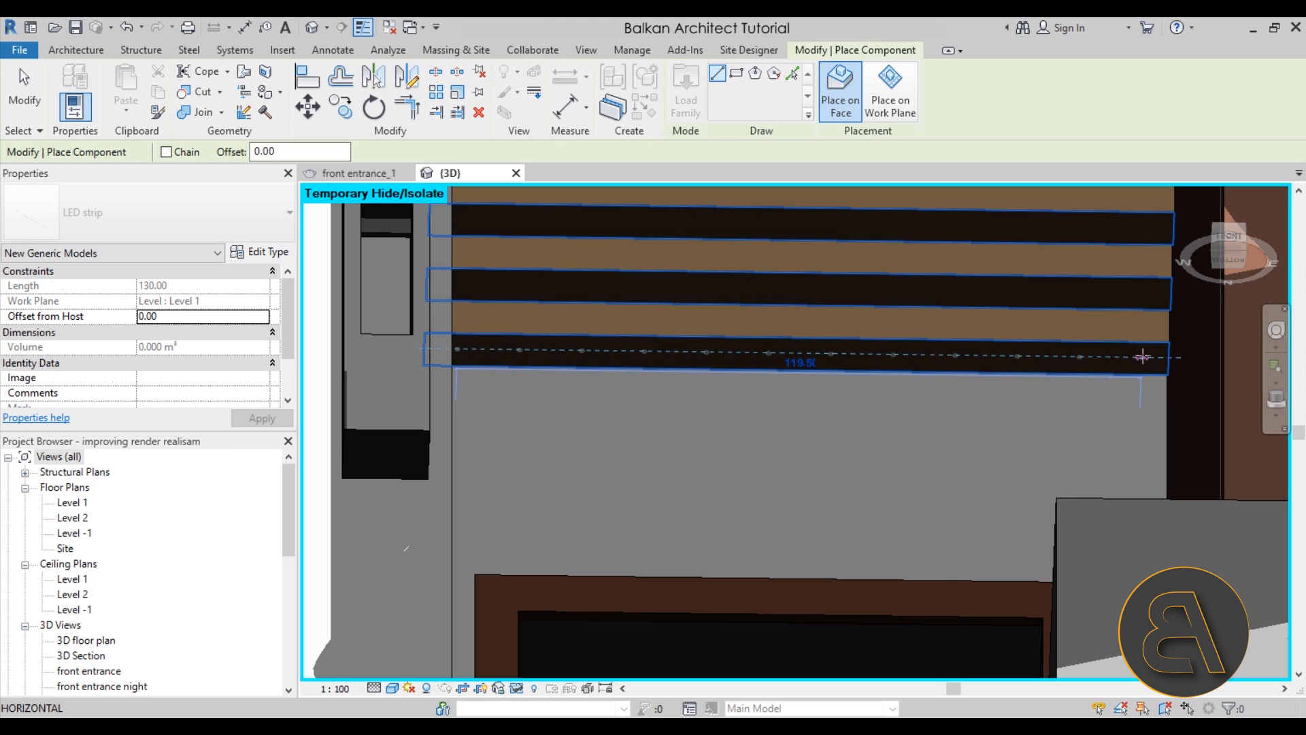
click(1154, 355)
scroll(583, 291, up, 2)
scroll(802, 467, down, 8)
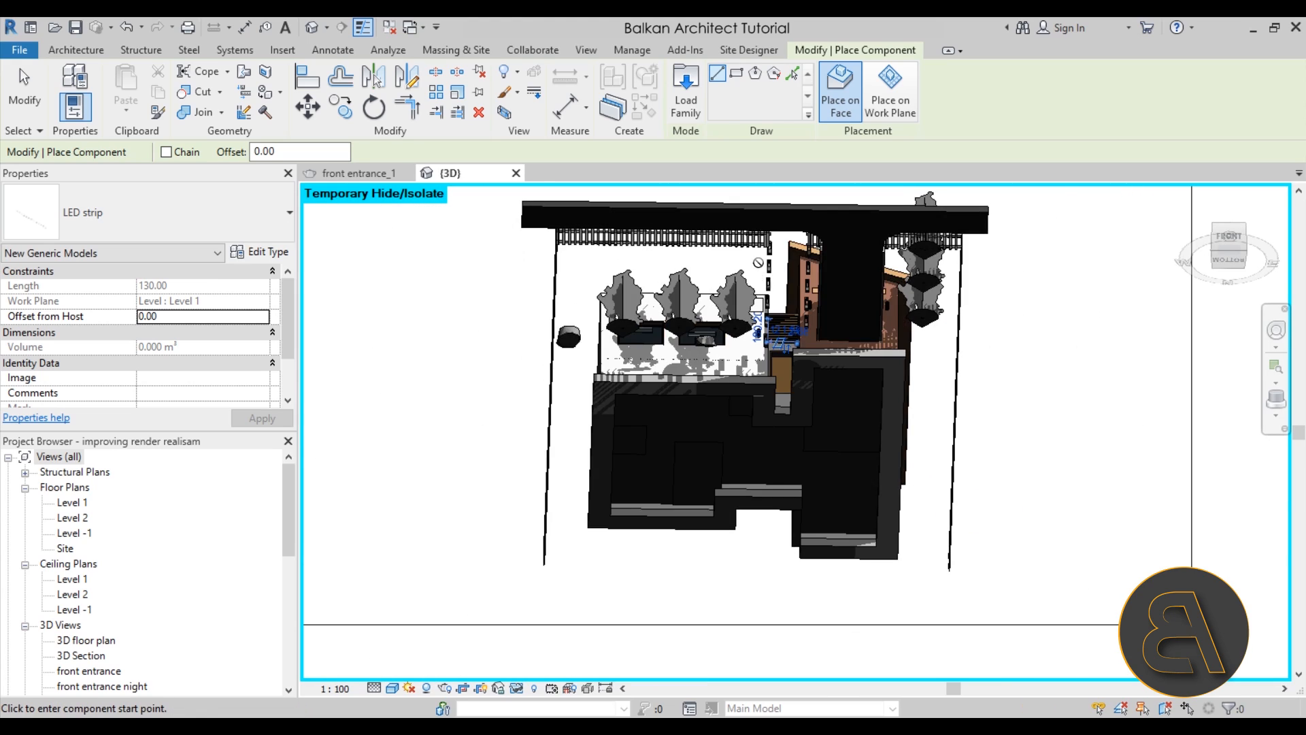
Step: Restore the temporarily hidden elements in the 3D view and end the LED strip placement
shift+middle_drag(757, 263, 809, 563)
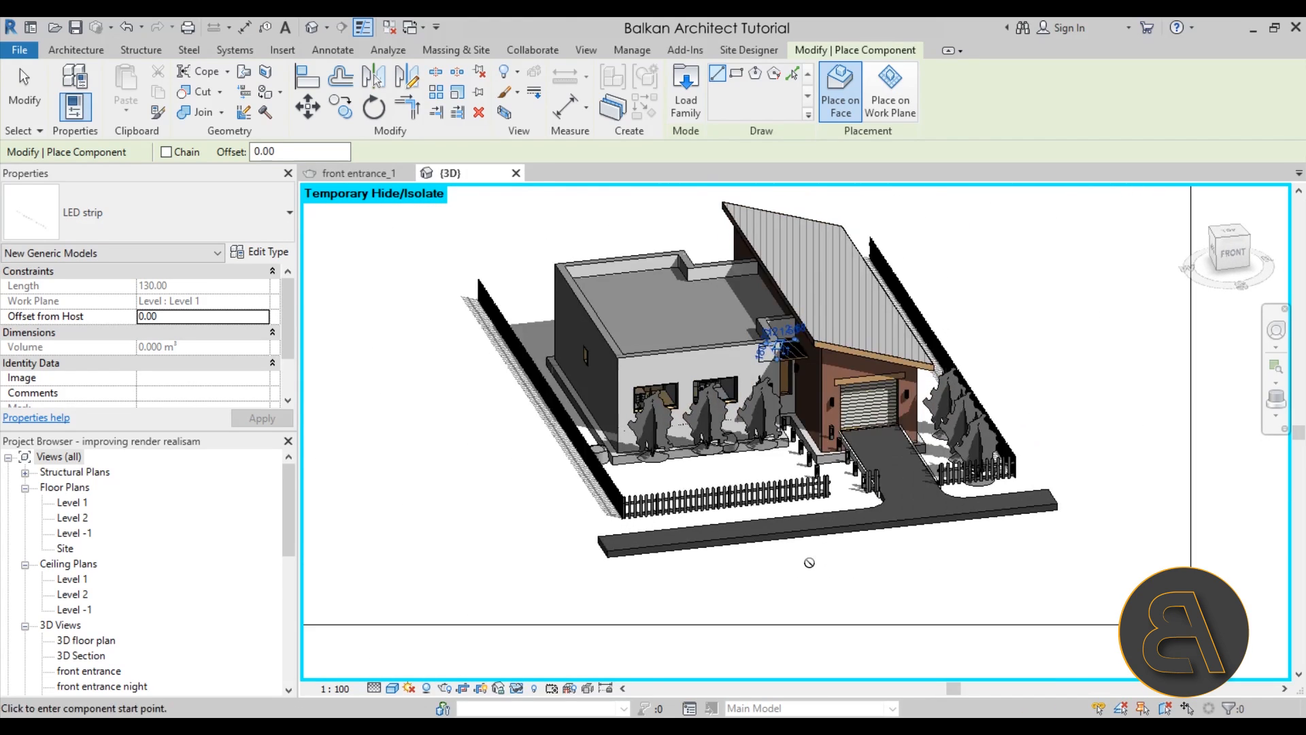
click(517, 689)
click(547, 670)
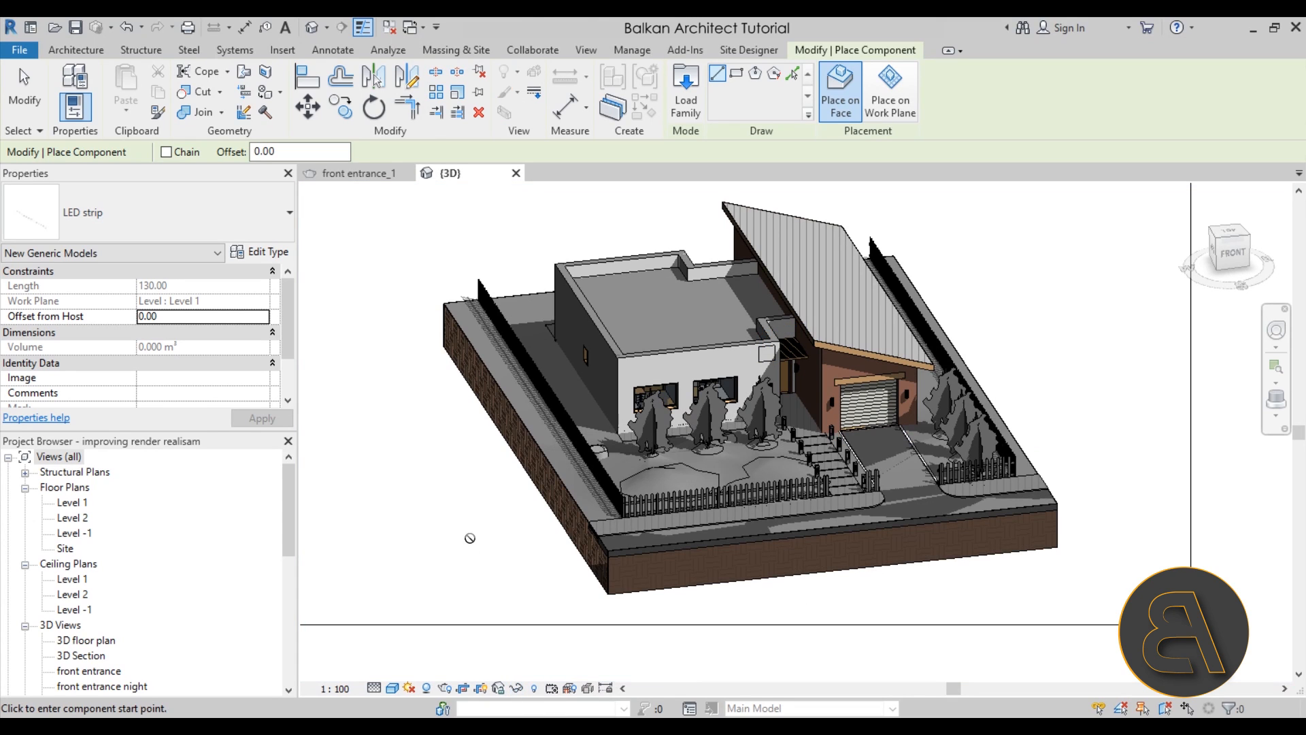
key(Escape)
middle_drag(435, 535, 459, 531)
Step: Open the front entrance 3D view of the house
scroll(122, 575, down, 1)
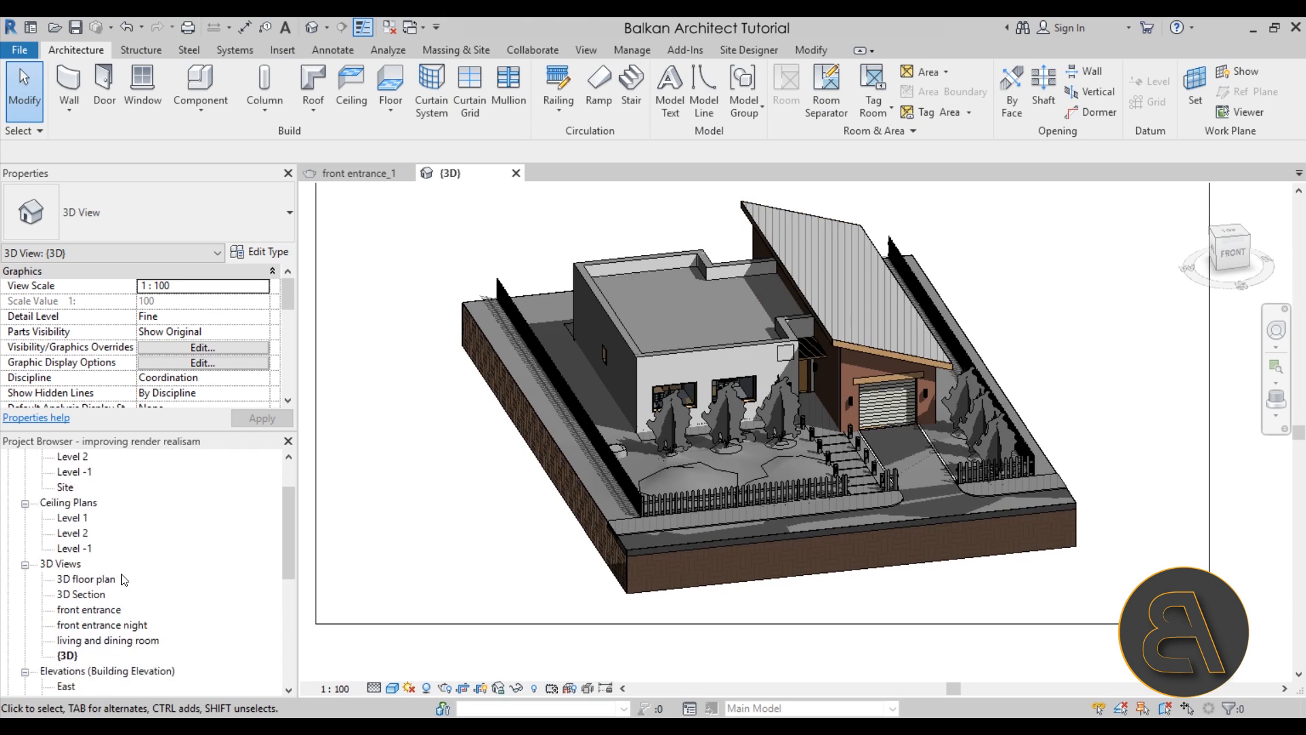
scroll(124, 579, down, 1)
double_click(82, 595)
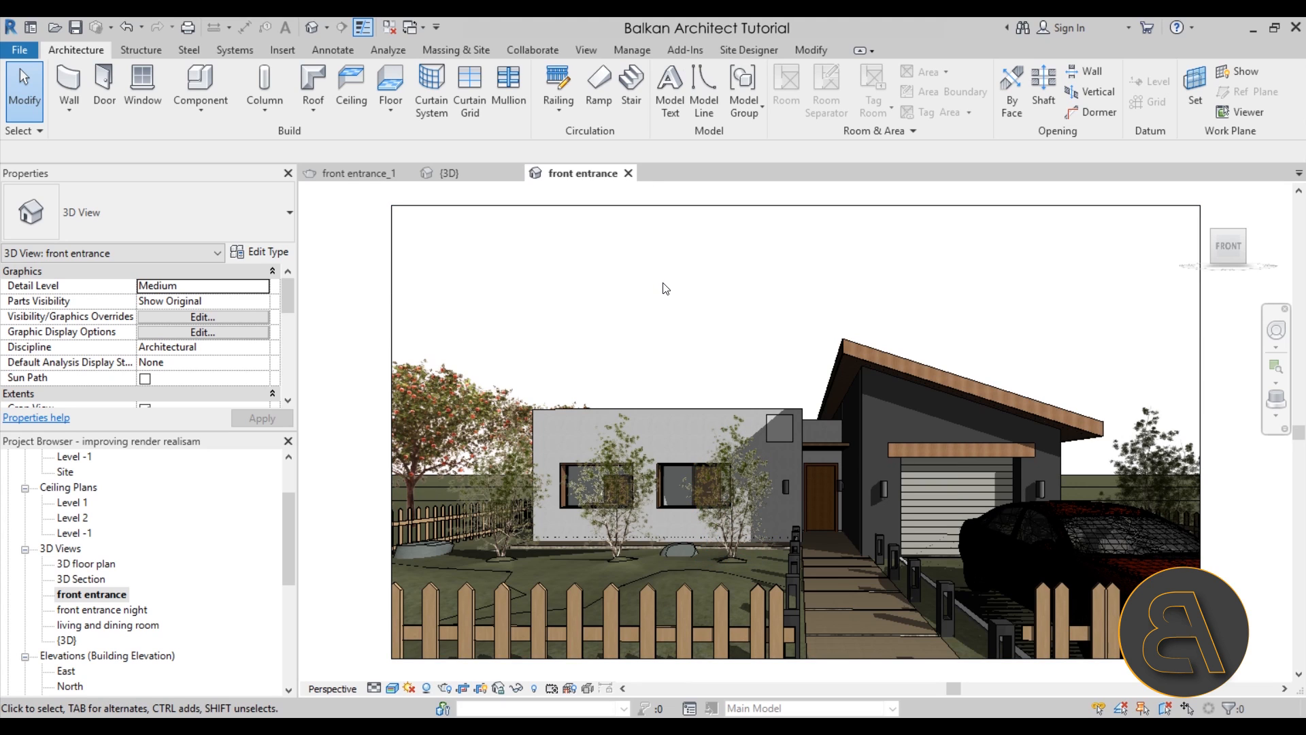
mouse_move(687, 330)
middle_down()
mouse_move(714, 346)
mouse_move(647, 338)
mouse_move(673, 351)
middle_up()
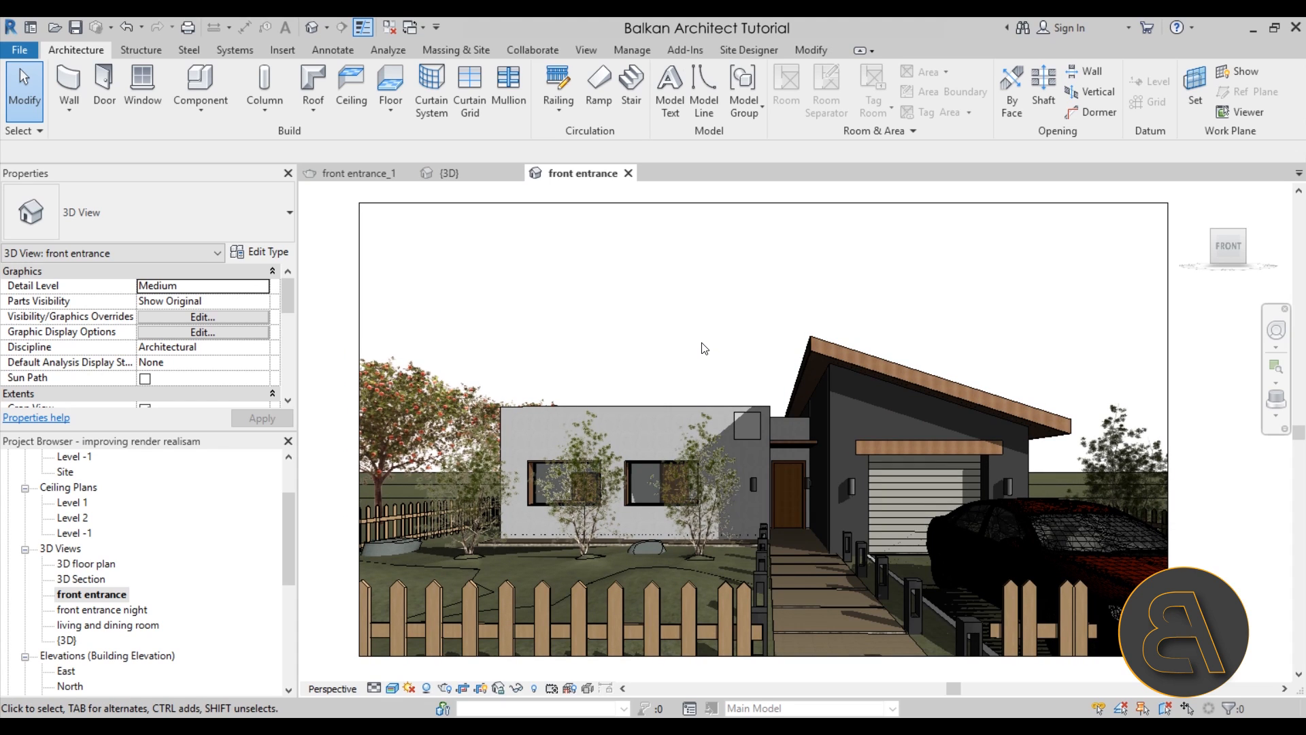
Step: Configure the rendering of the front entrance view with the Exterior: Artificial only lighting scheme and Screen resolution
click(584, 55)
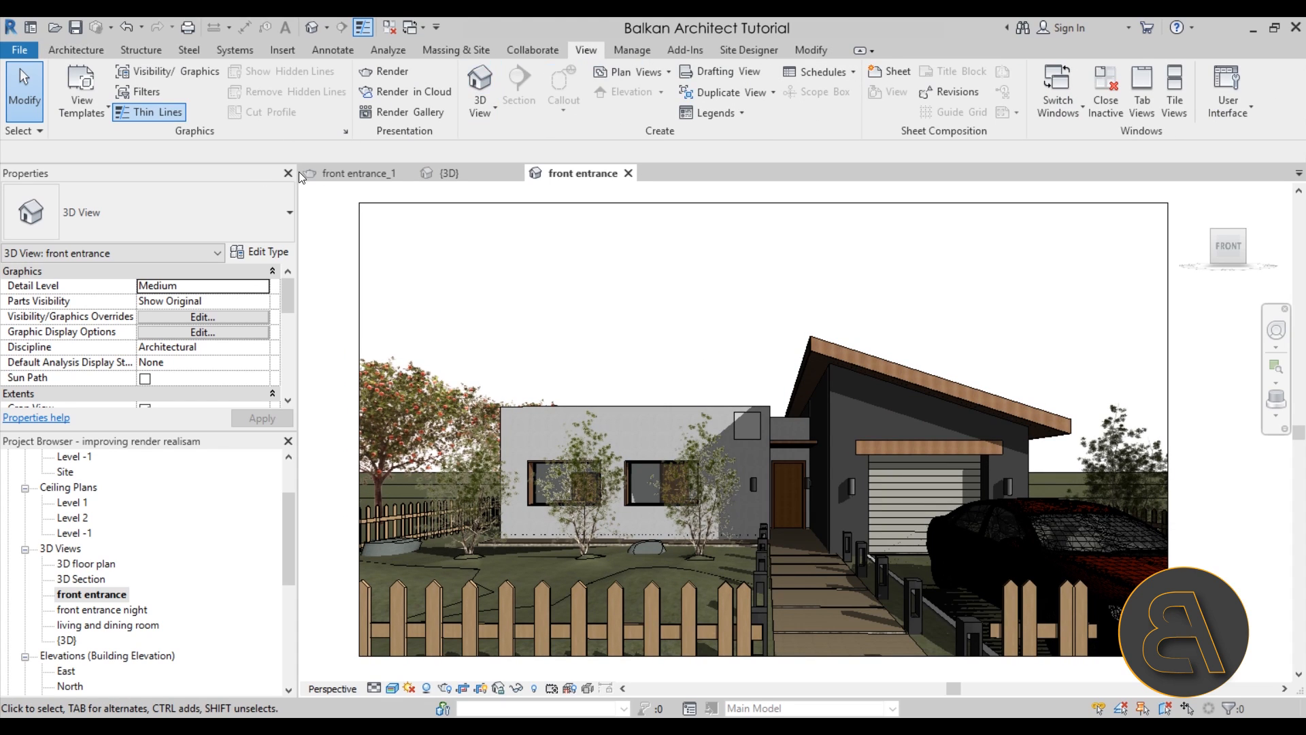
click(385, 72)
drag(103, 30, 131, 81)
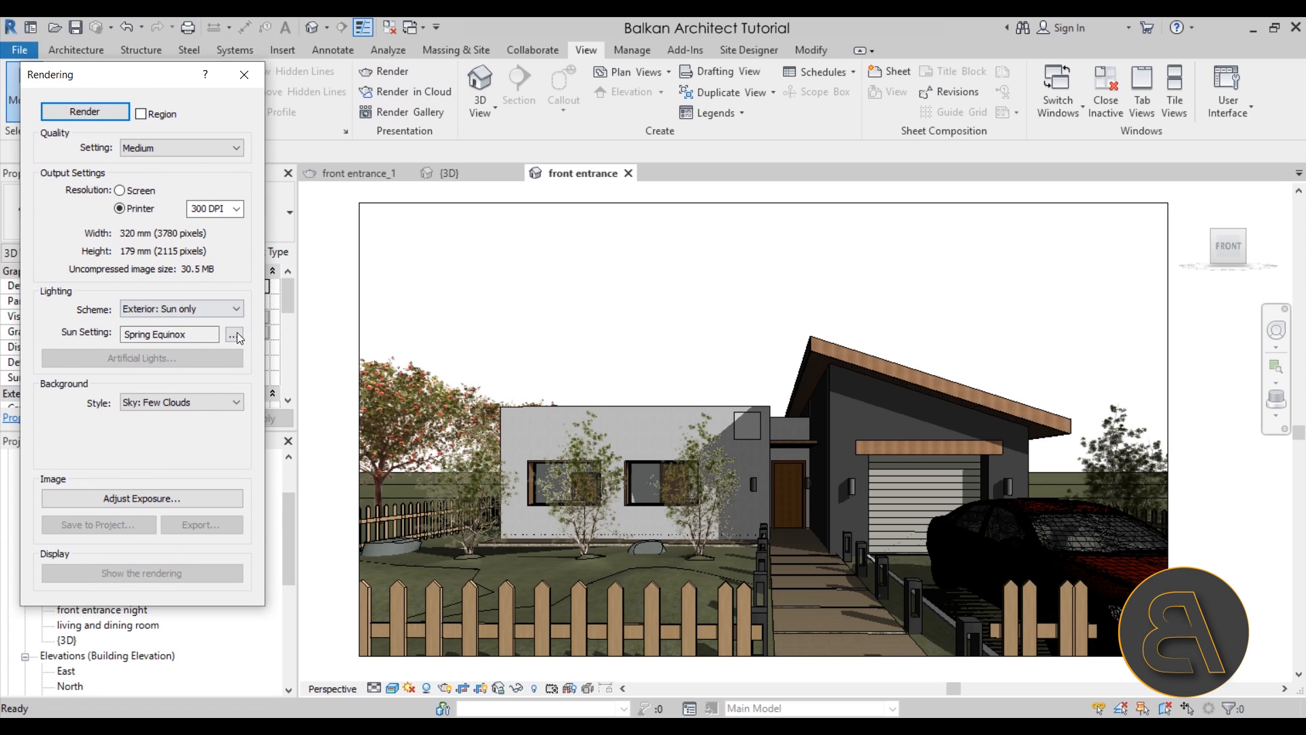
click(235, 309)
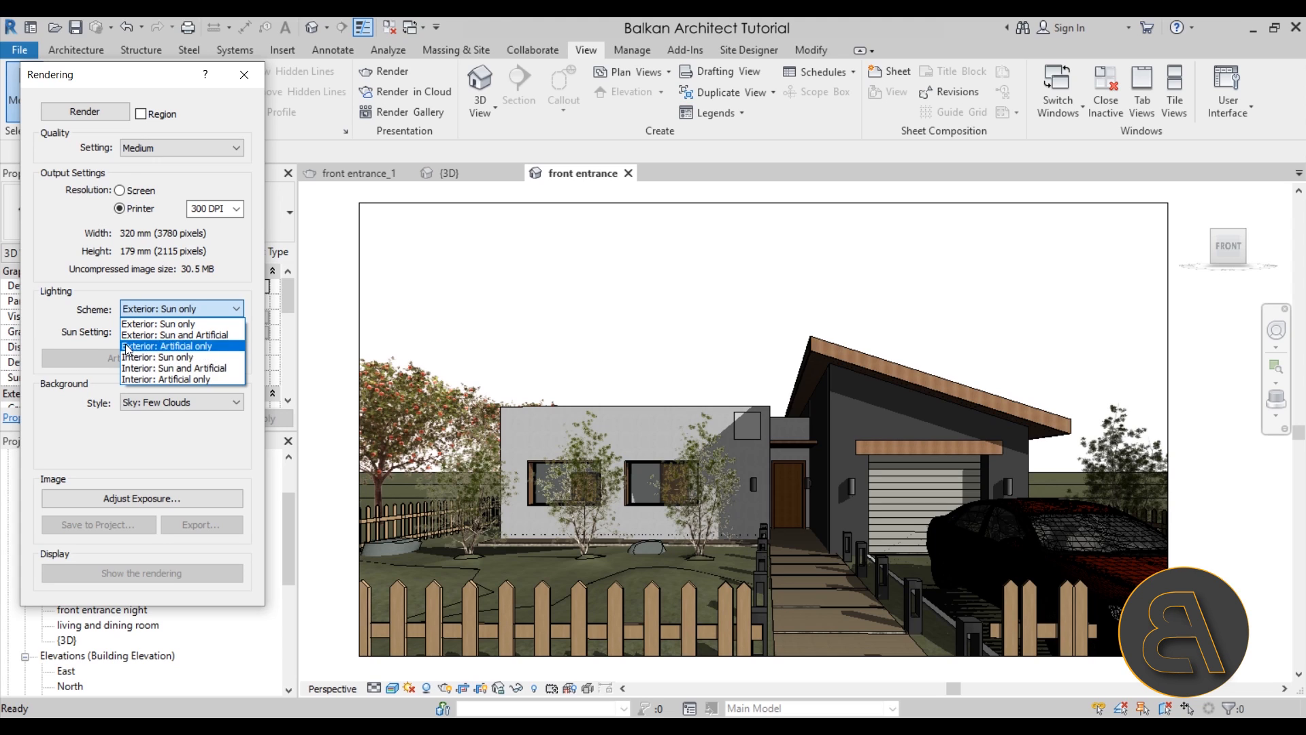
click(158, 346)
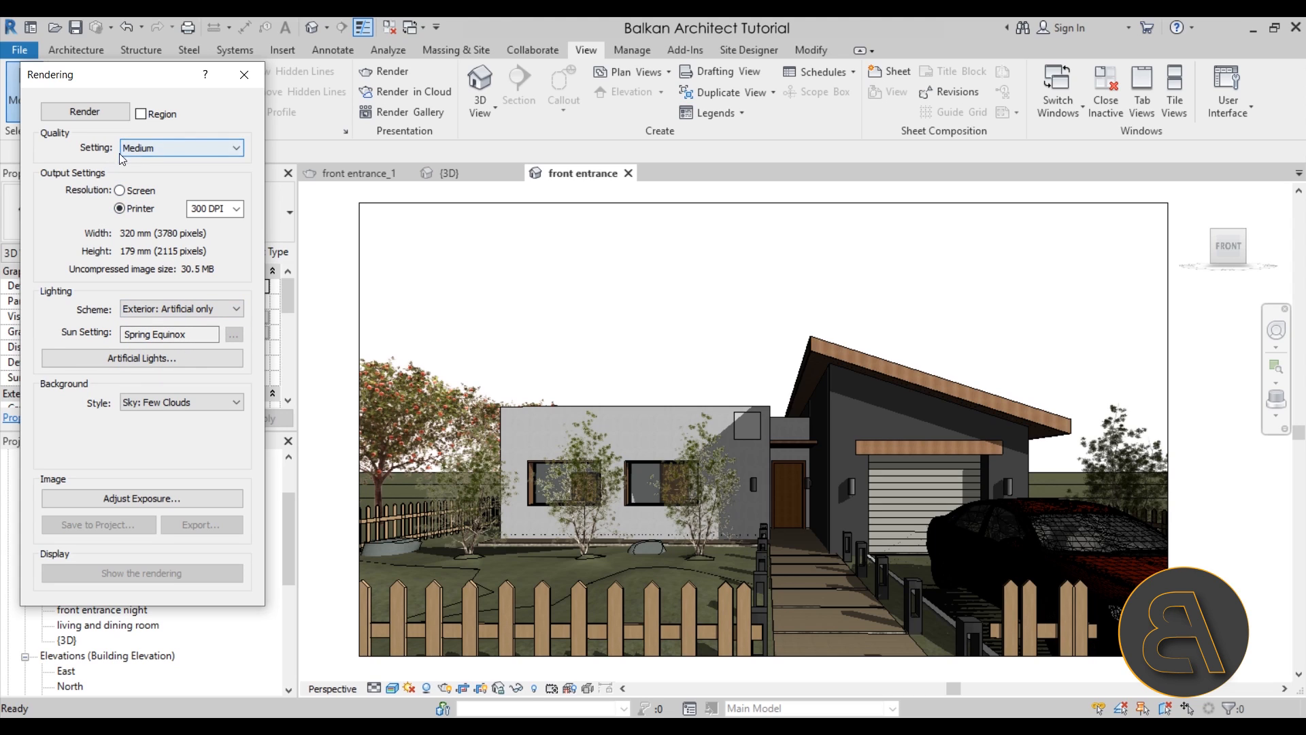
click(120, 192)
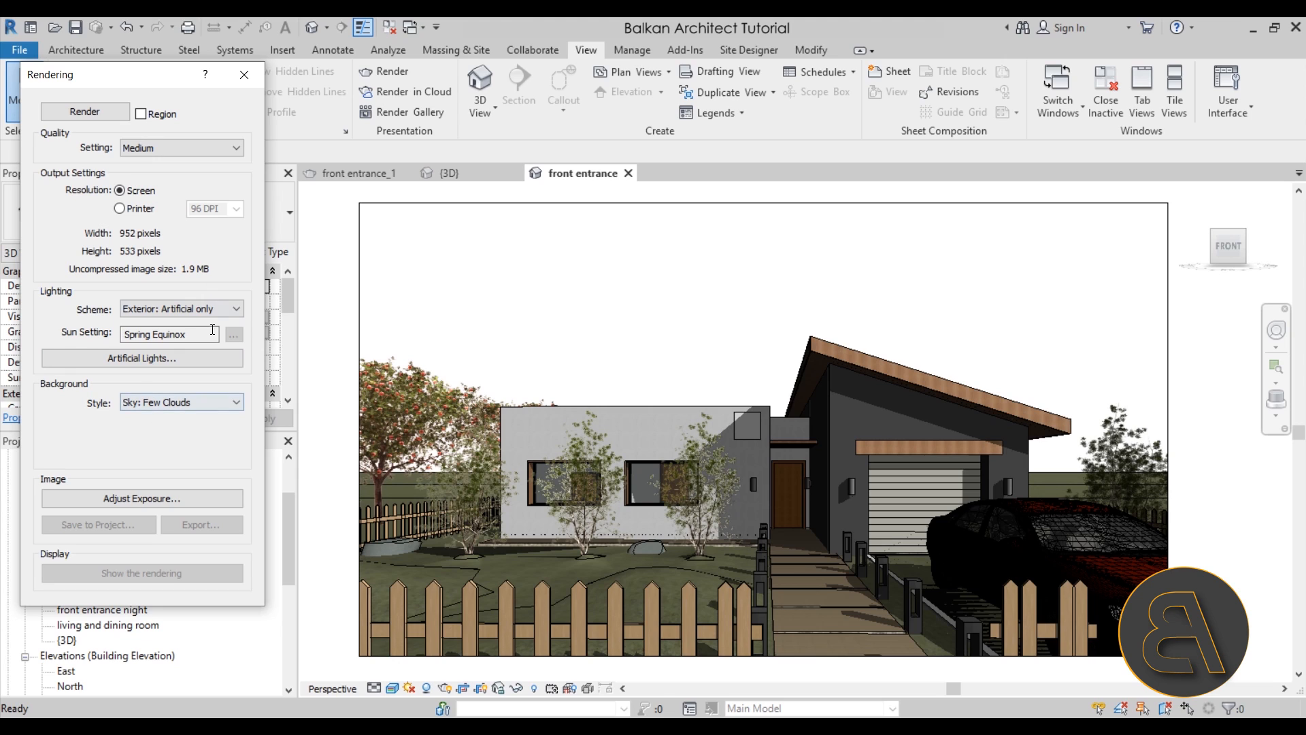
Step: Render the front entrance view and examine the LED lighting on the roof, front wall and entrance
click(80, 114)
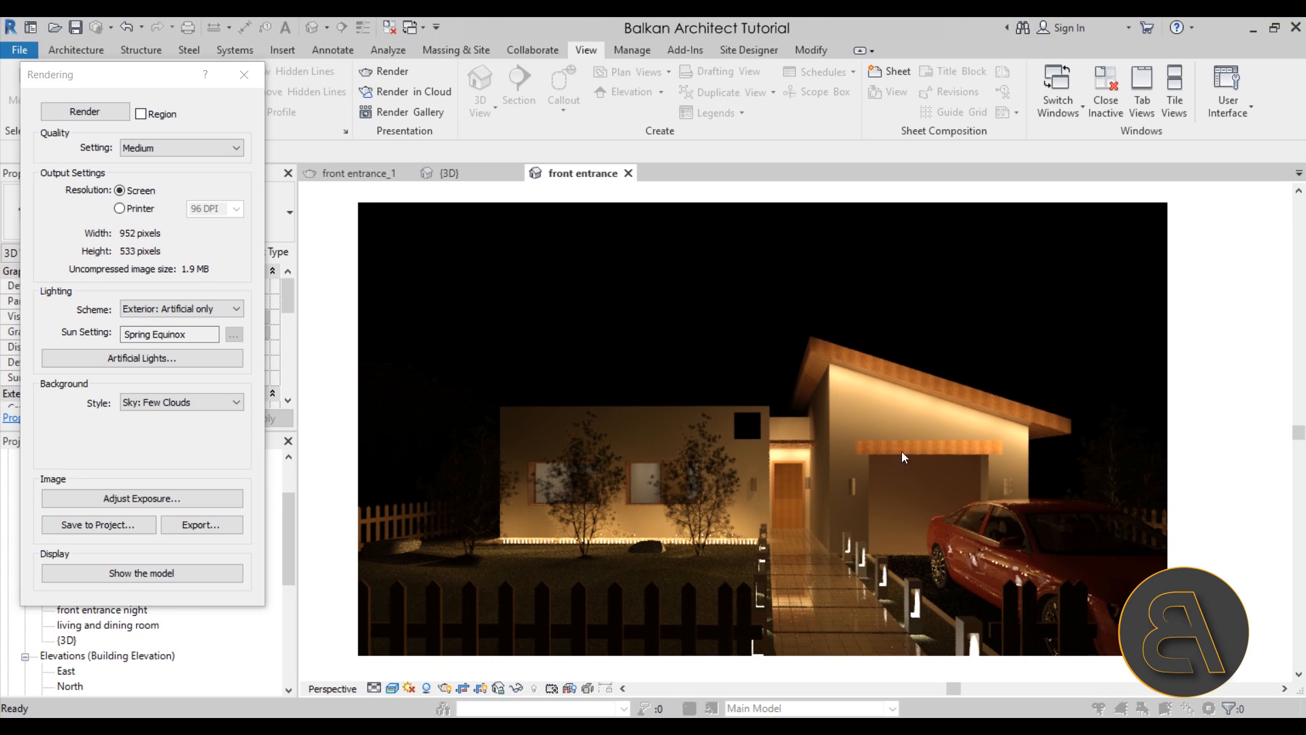
scroll(852, 373, up, 1)
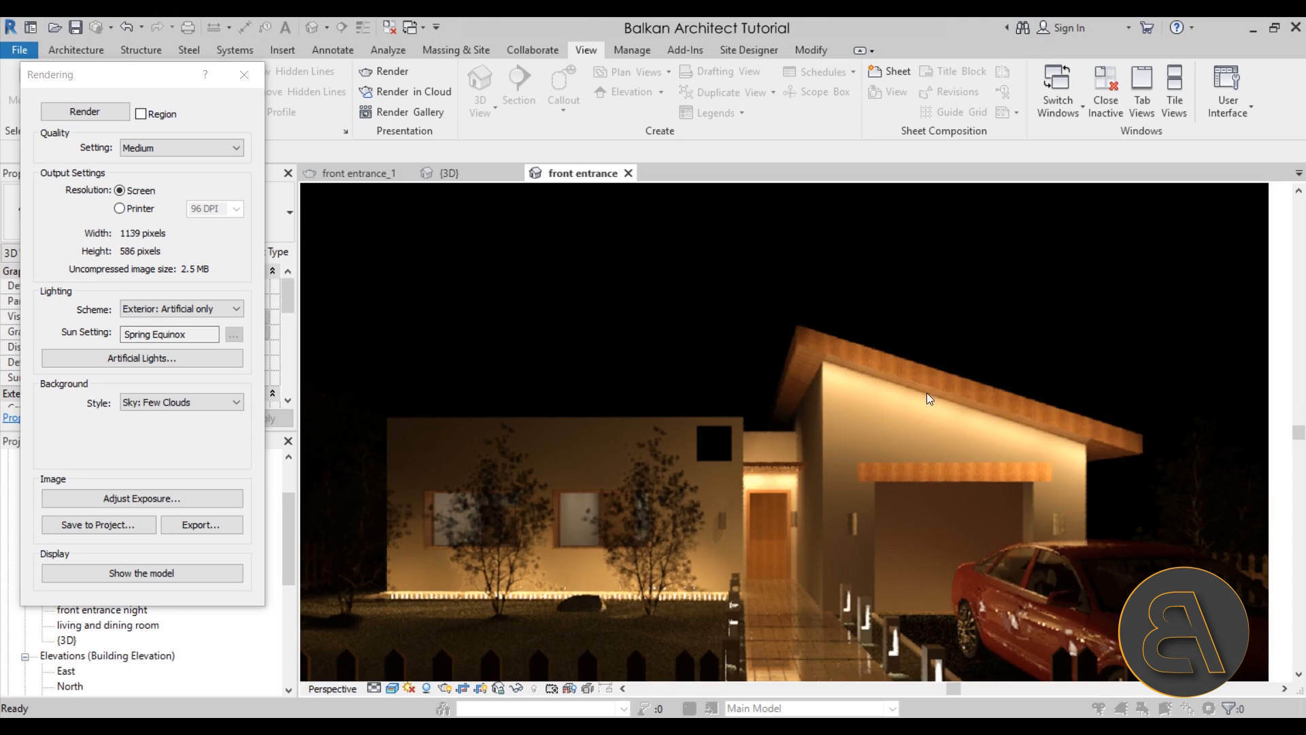
scroll(1031, 320, down, 1)
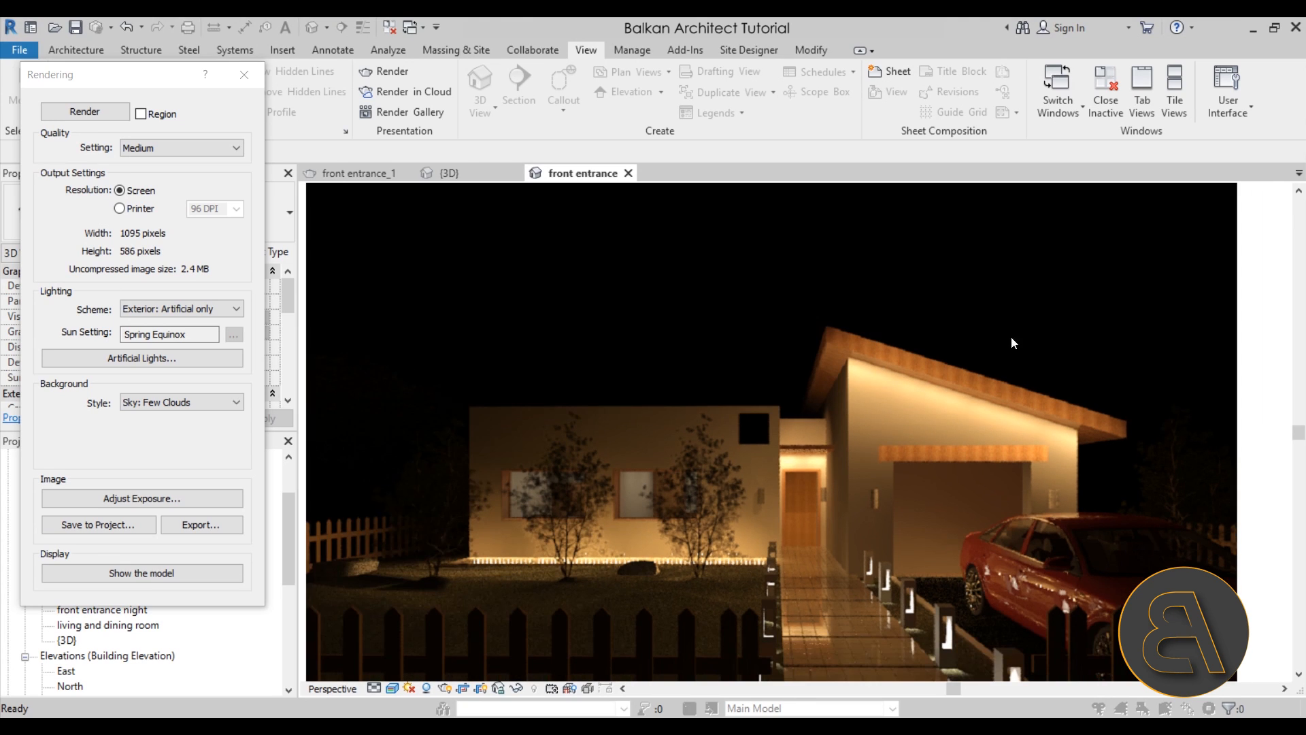